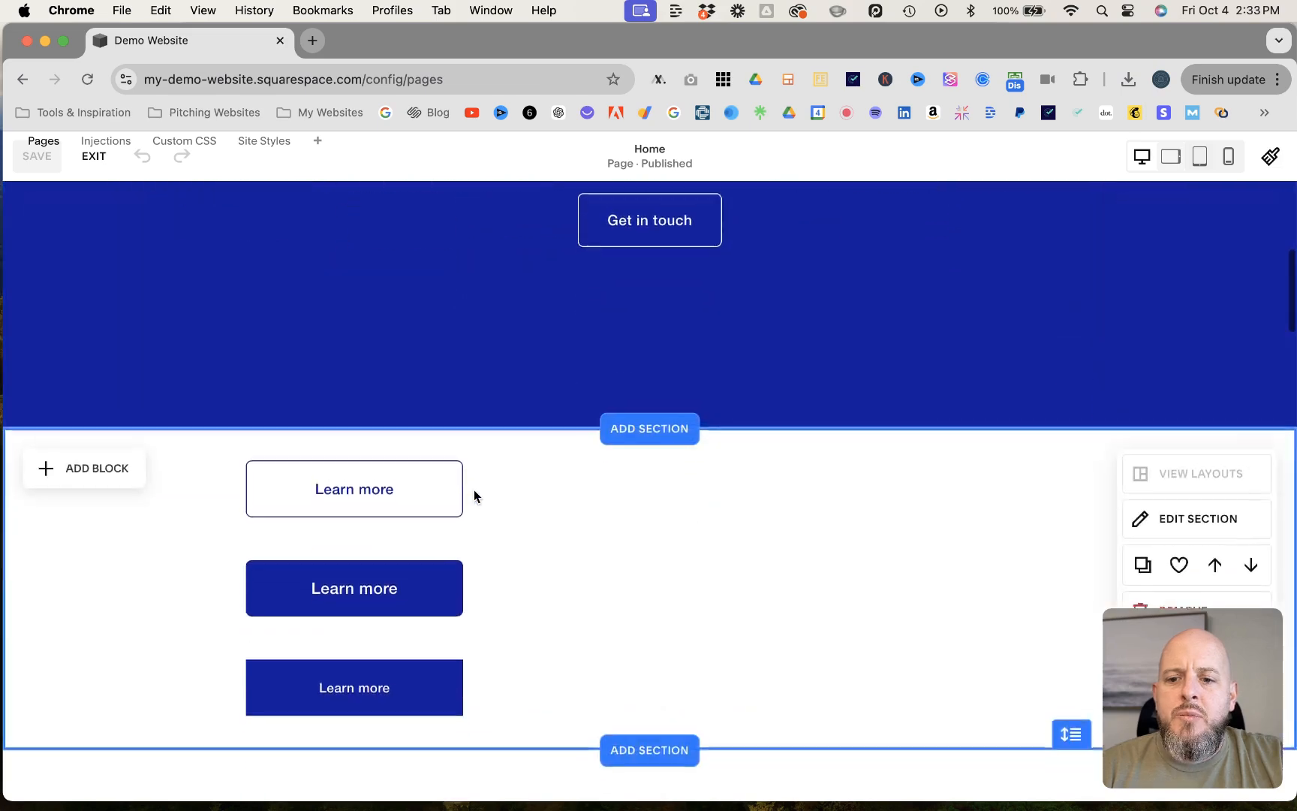
- Add a blank section to the Home page between the testimonials and the Get in Touch section
scroll(473, 490, "down", 15)
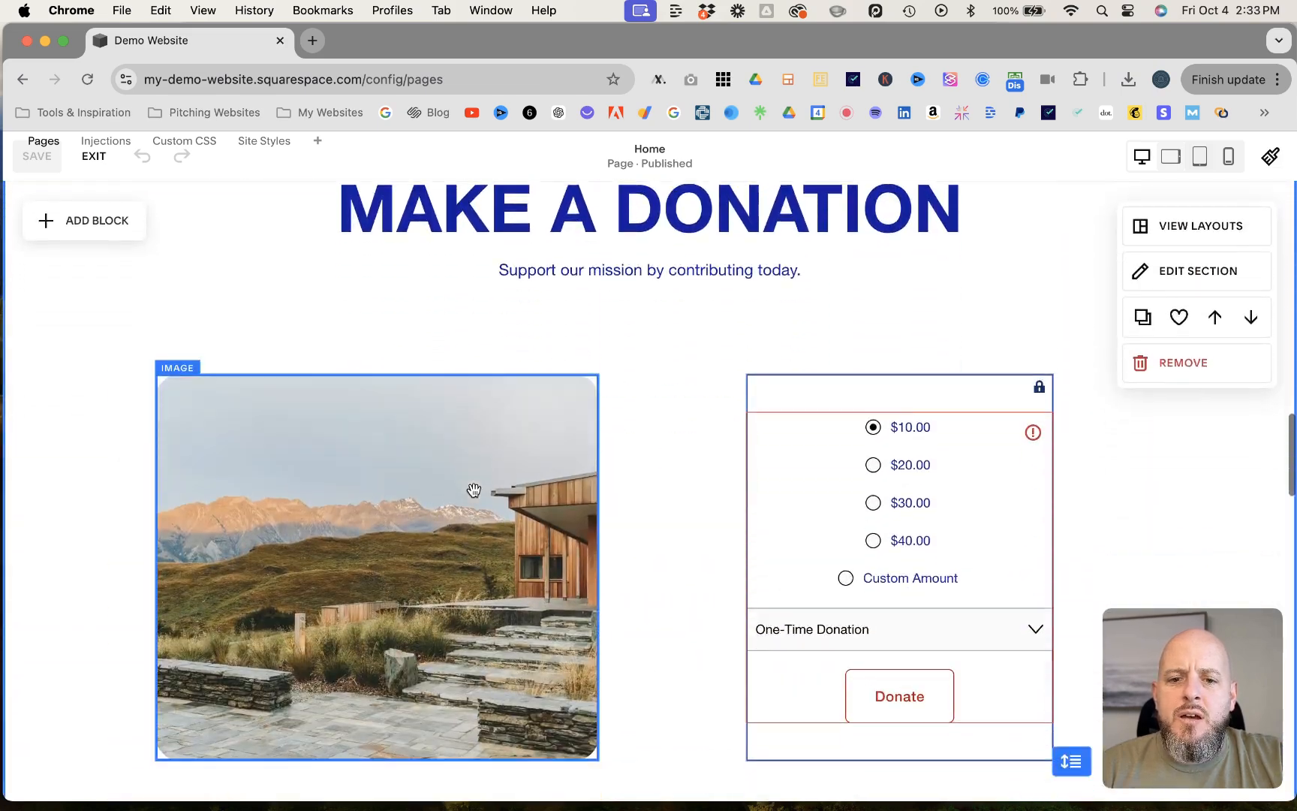
scroll(473, 490, "down", 7)
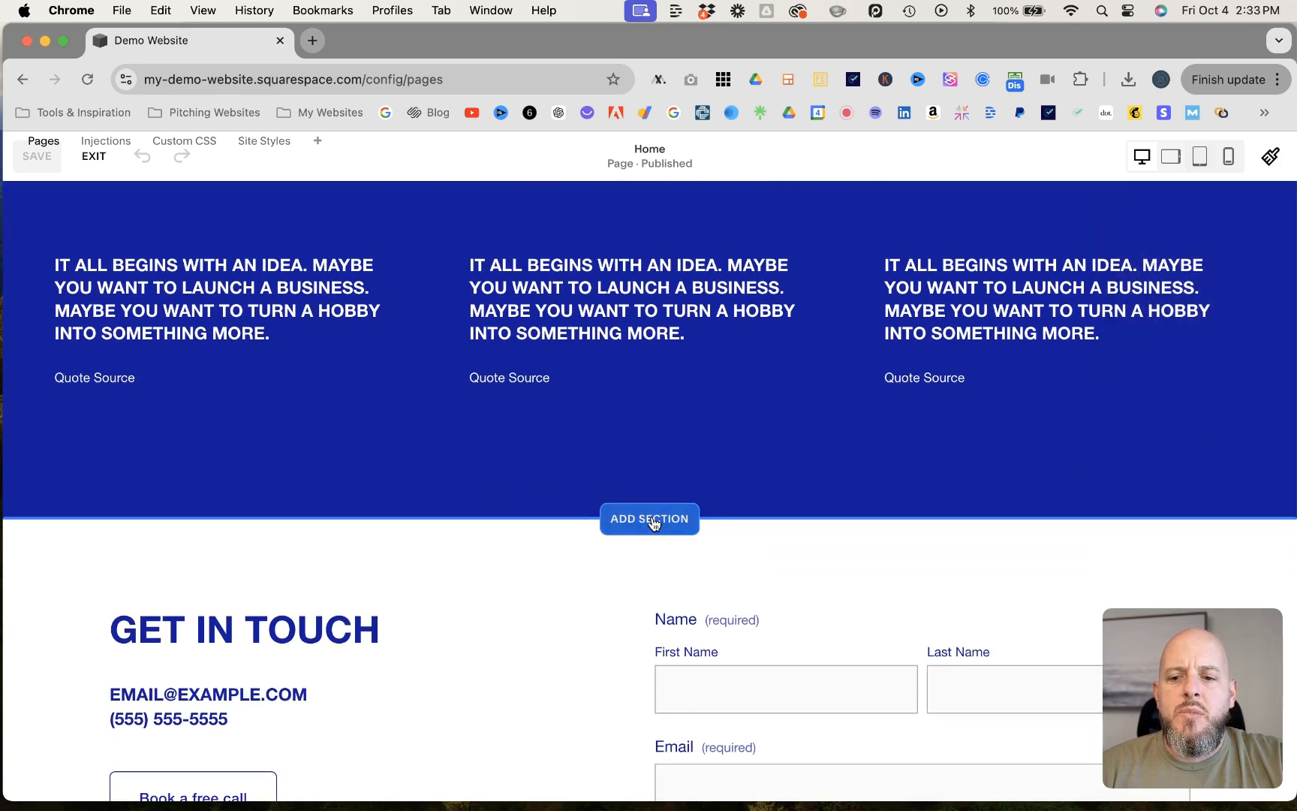
left_click(650, 521)
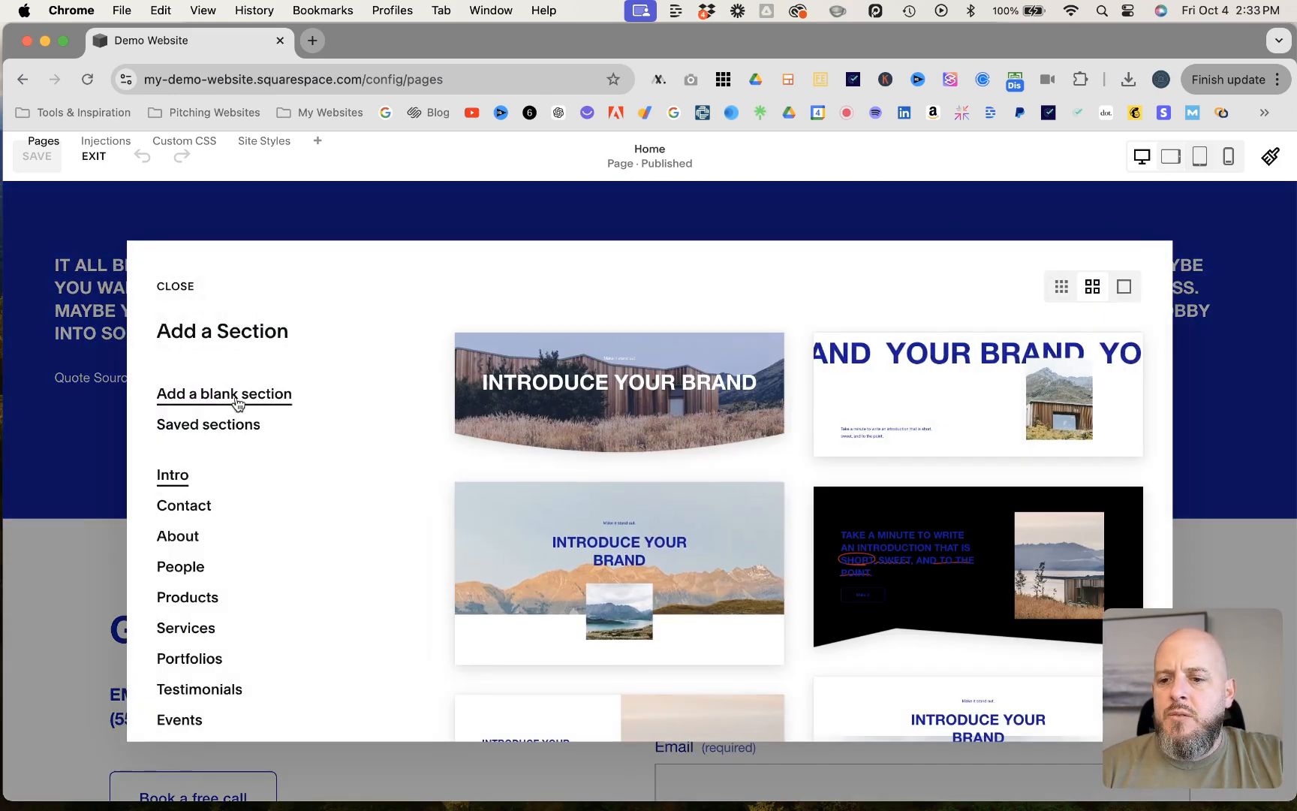
left_click(263, 399)
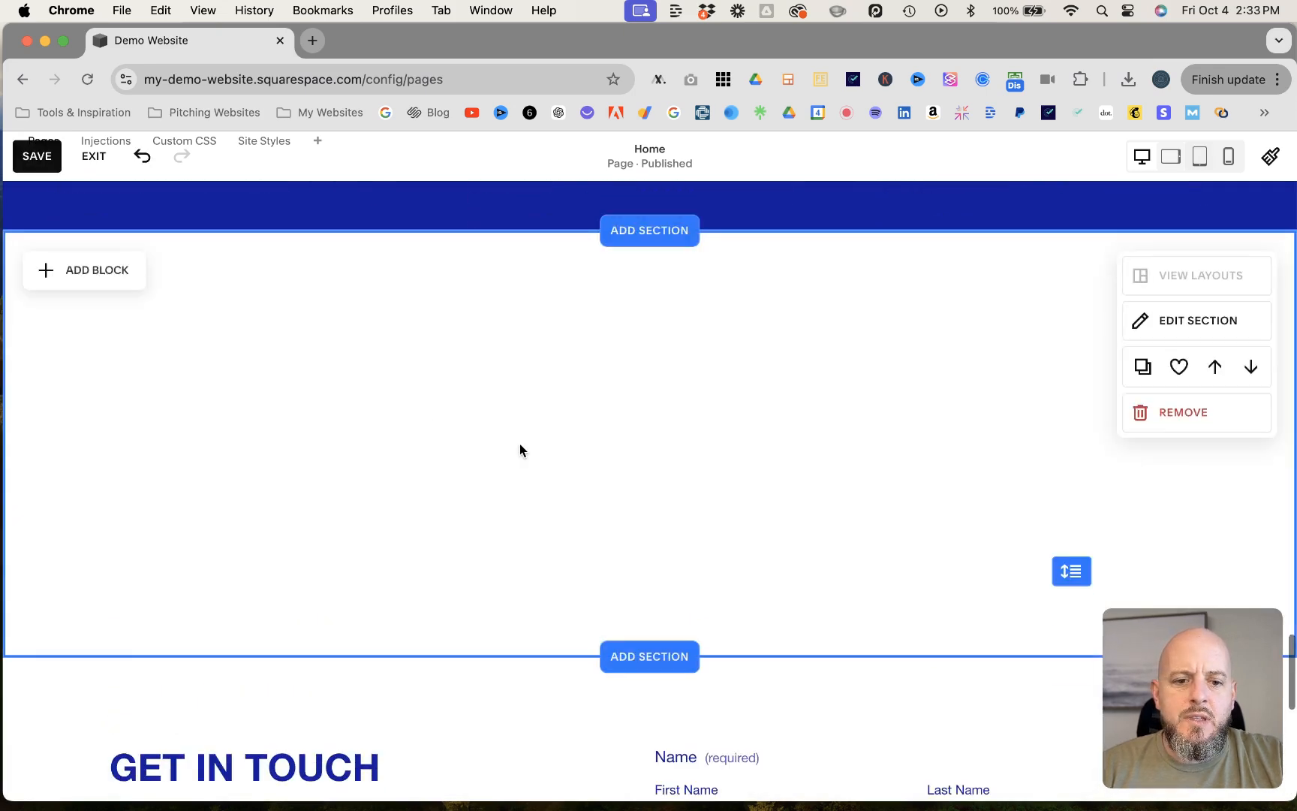
- Apply the Bright 1 color theme to the new blank section and make the section taller
left_click(1172, 322)
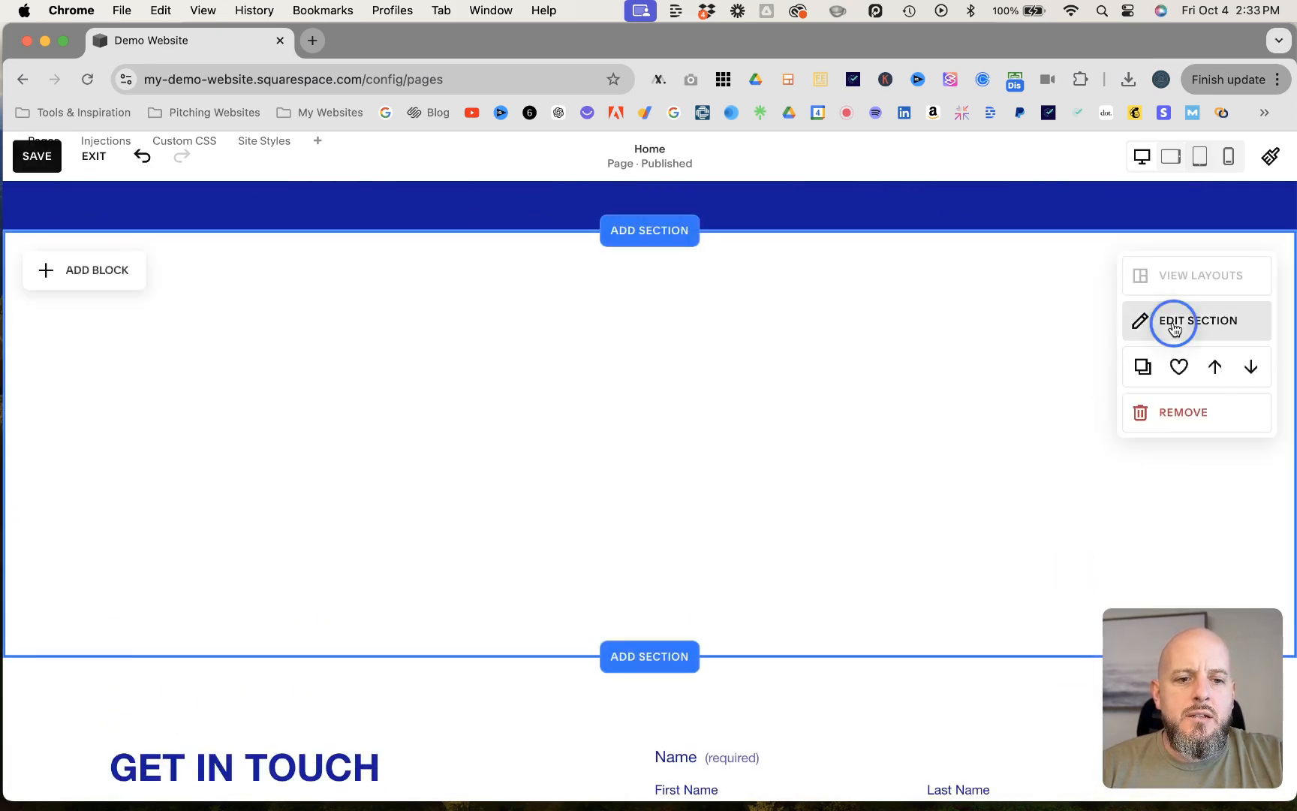
left_click(1172, 257)
scroll(1051, 487, "down", 2)
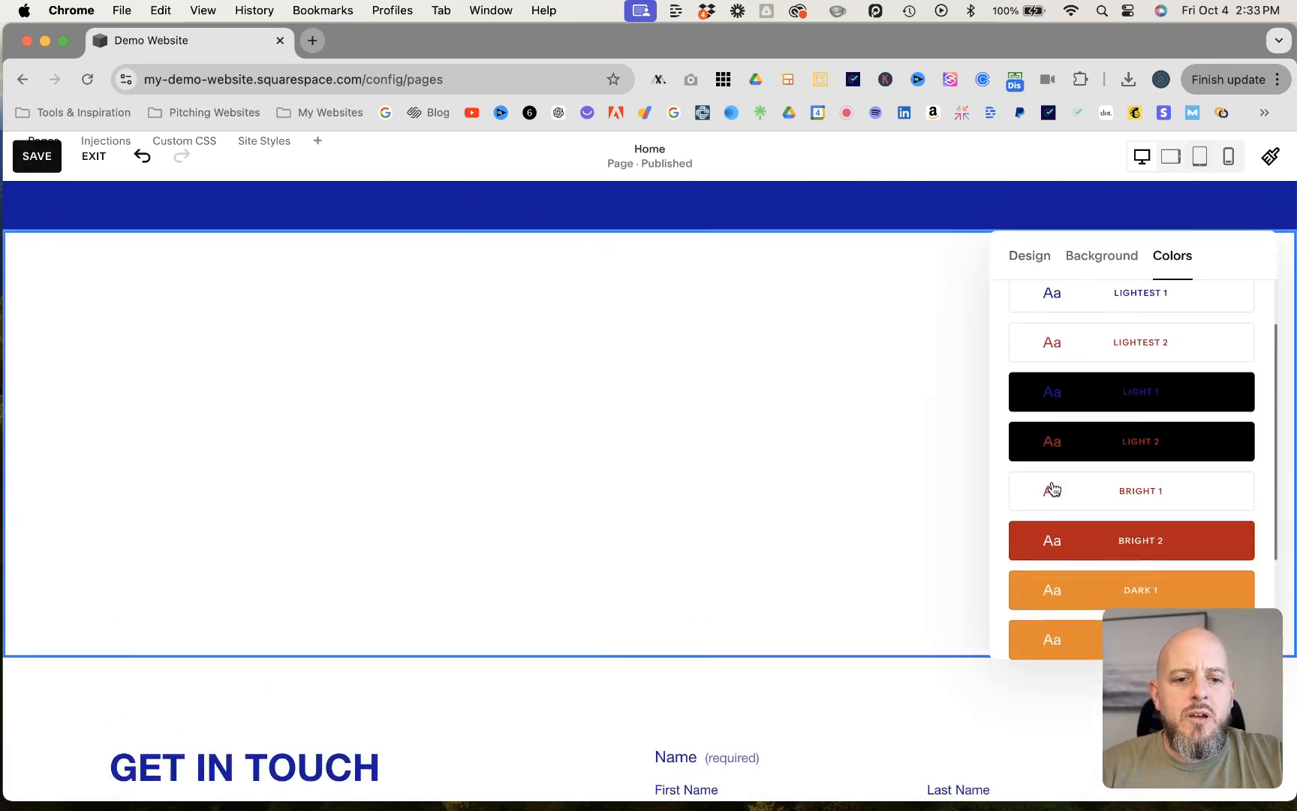
left_click(1081, 486)
left_click(787, 497)
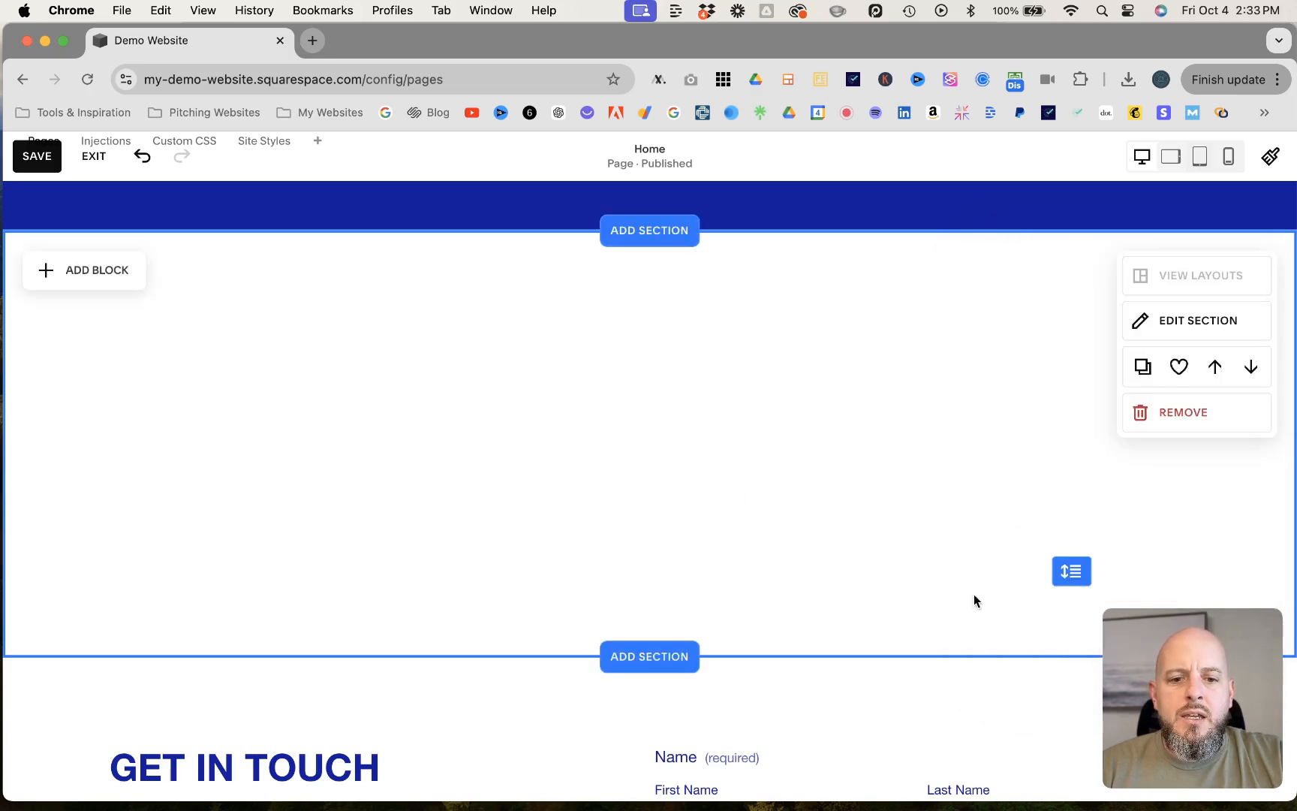
left_click_drag(1069, 574, 1072, 671)
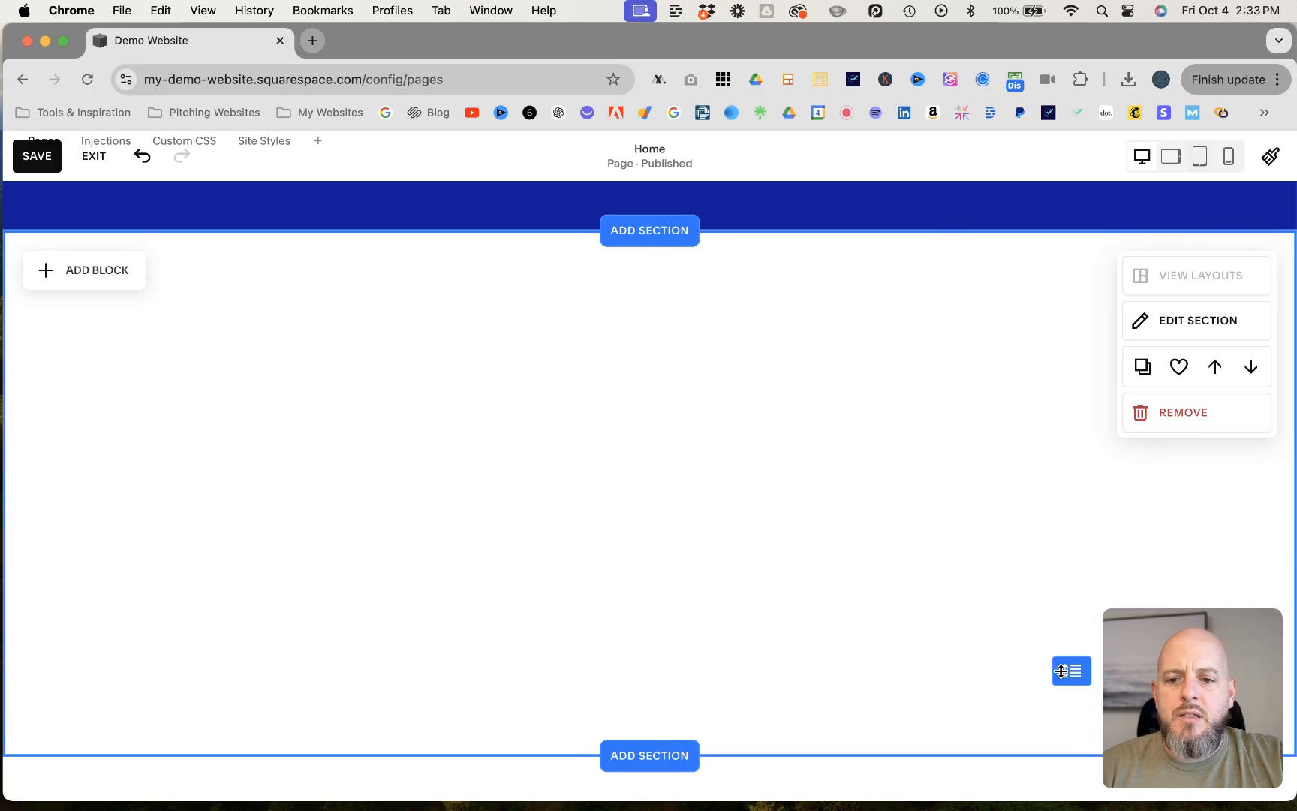
- Add a Calendar block to the new blank section
left_click(86, 278)
scroll(174, 490, "down", 3)
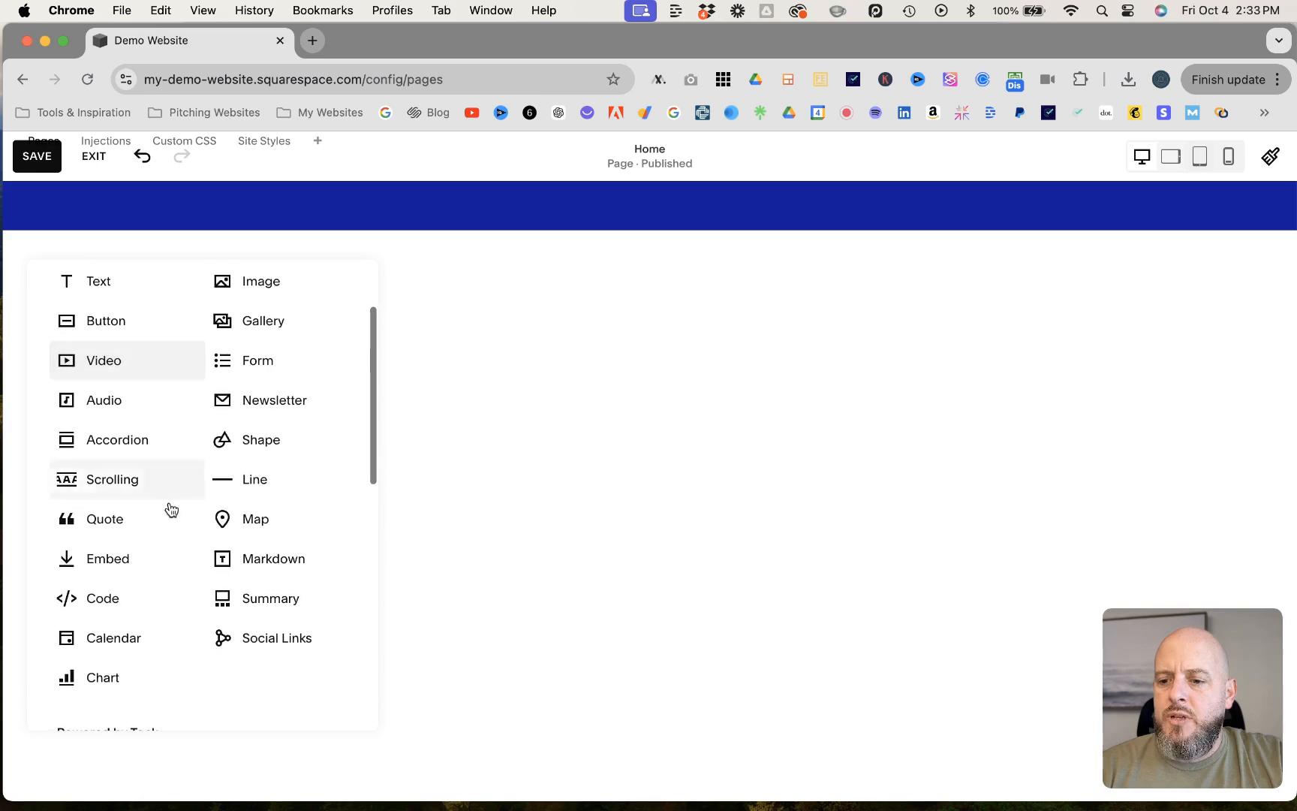
left_click(106, 635)
scroll(497, 610, "down", 2)
scroll(497, 611, "up", 1)
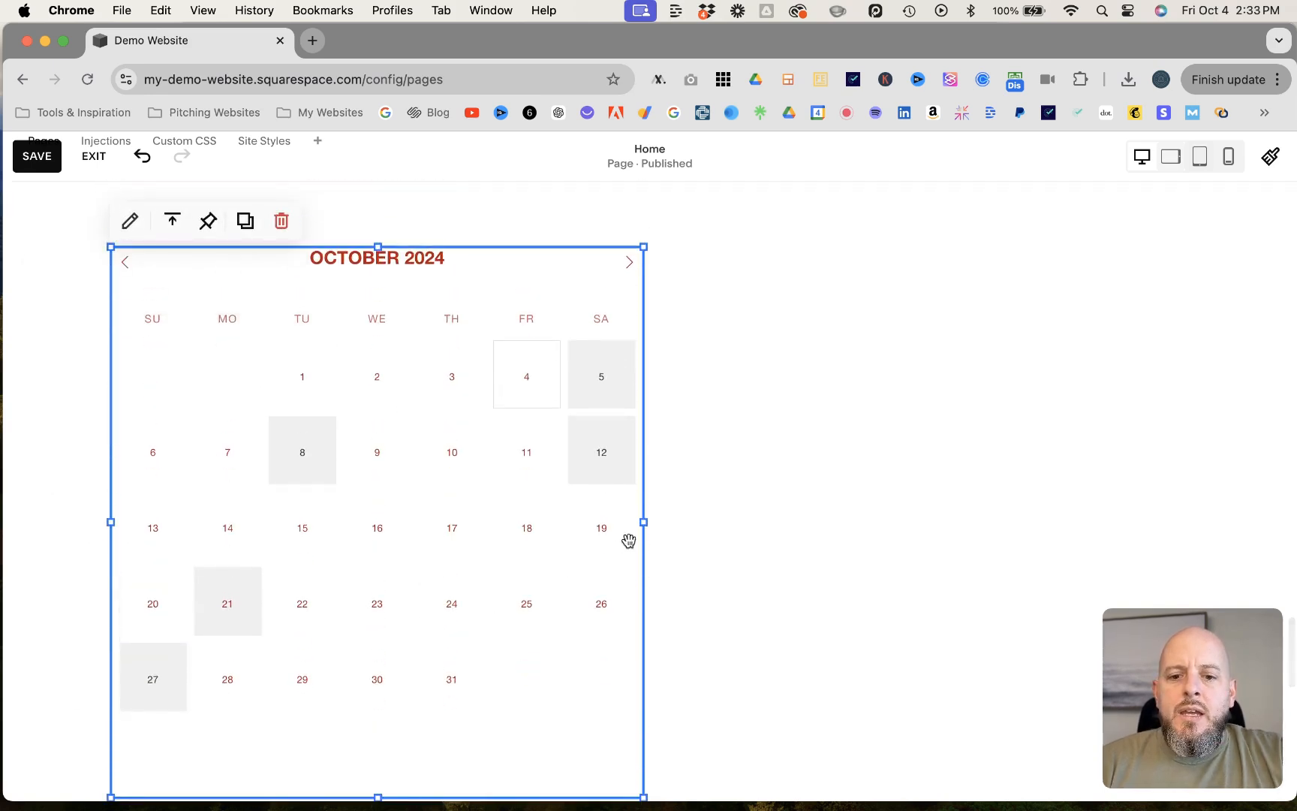
- Widen the calendar block to about three quarters of the grid's width and center it in the section
left_click_drag(644, 521, 921, 530)
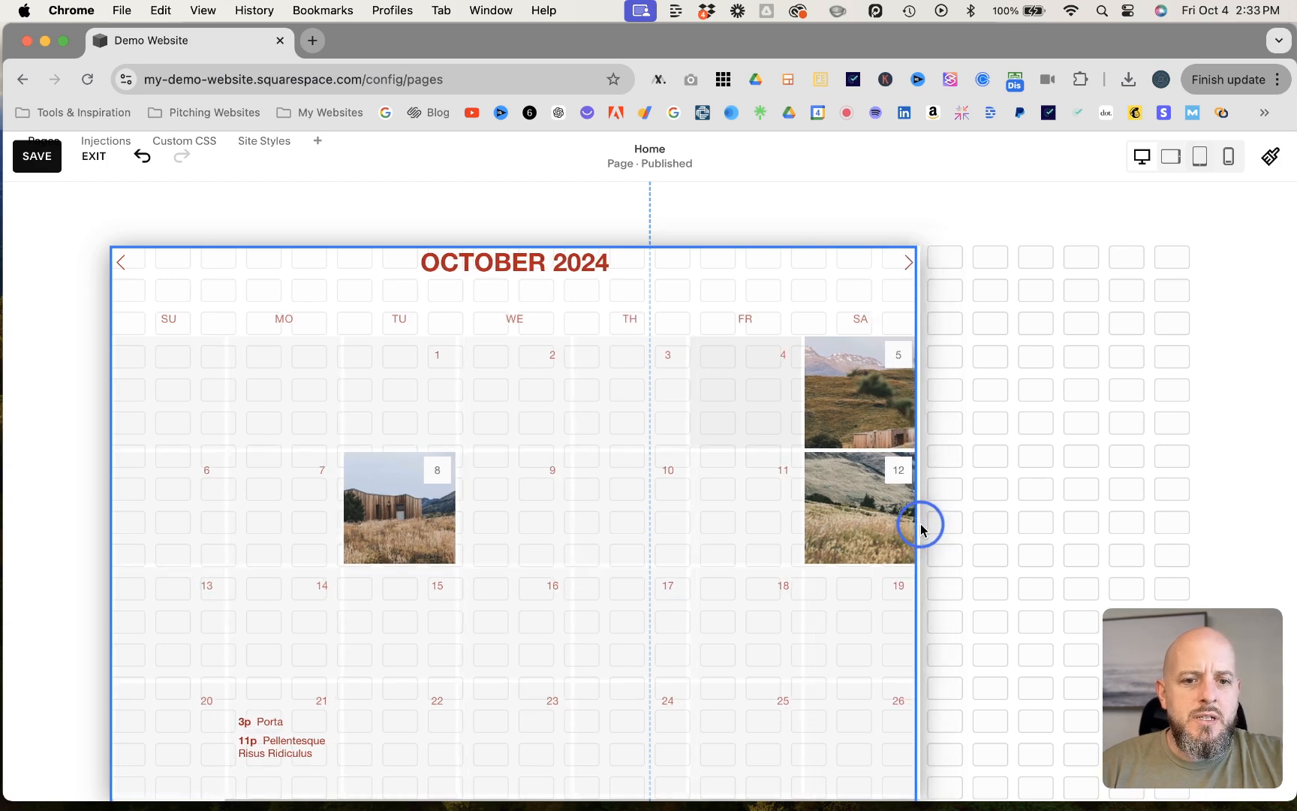
left_click_drag(921, 529, 921, 529)
left_click_drag(464, 430, 600, 425)
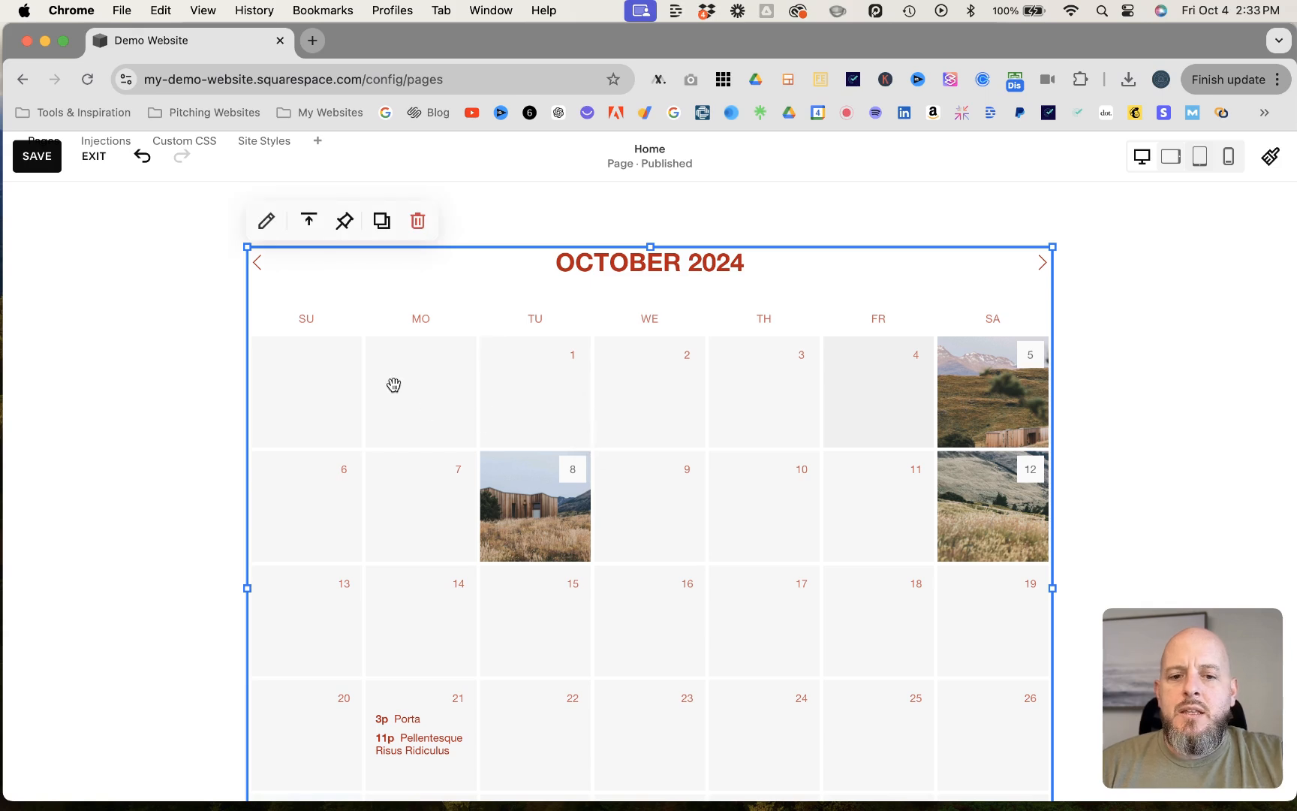
- Save the Home page changes and exit page editing
scroll(394, 382, "down", 2)
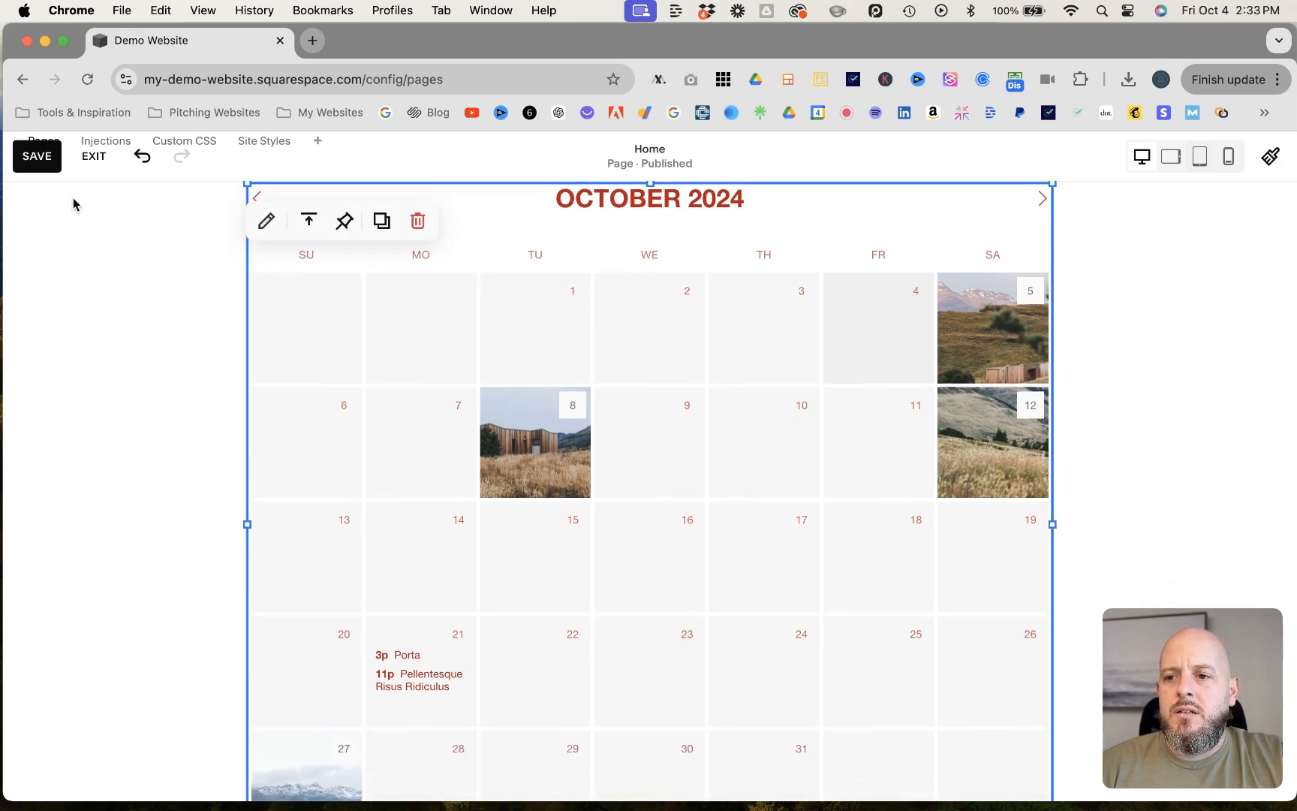
left_click(34, 163)
left_click(93, 158)
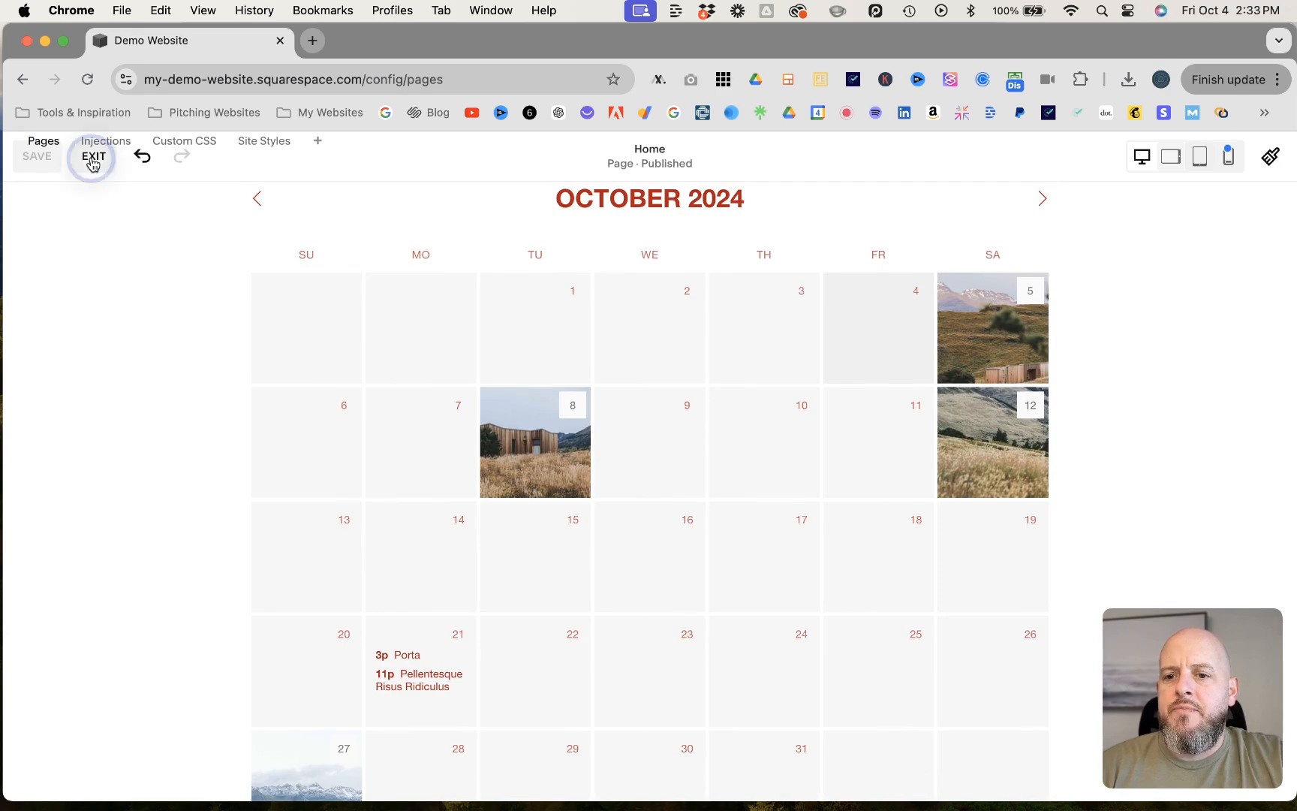
- Preview the Home page full-screen and examine the calendar's event details for individual days
left_click(1252, 168)
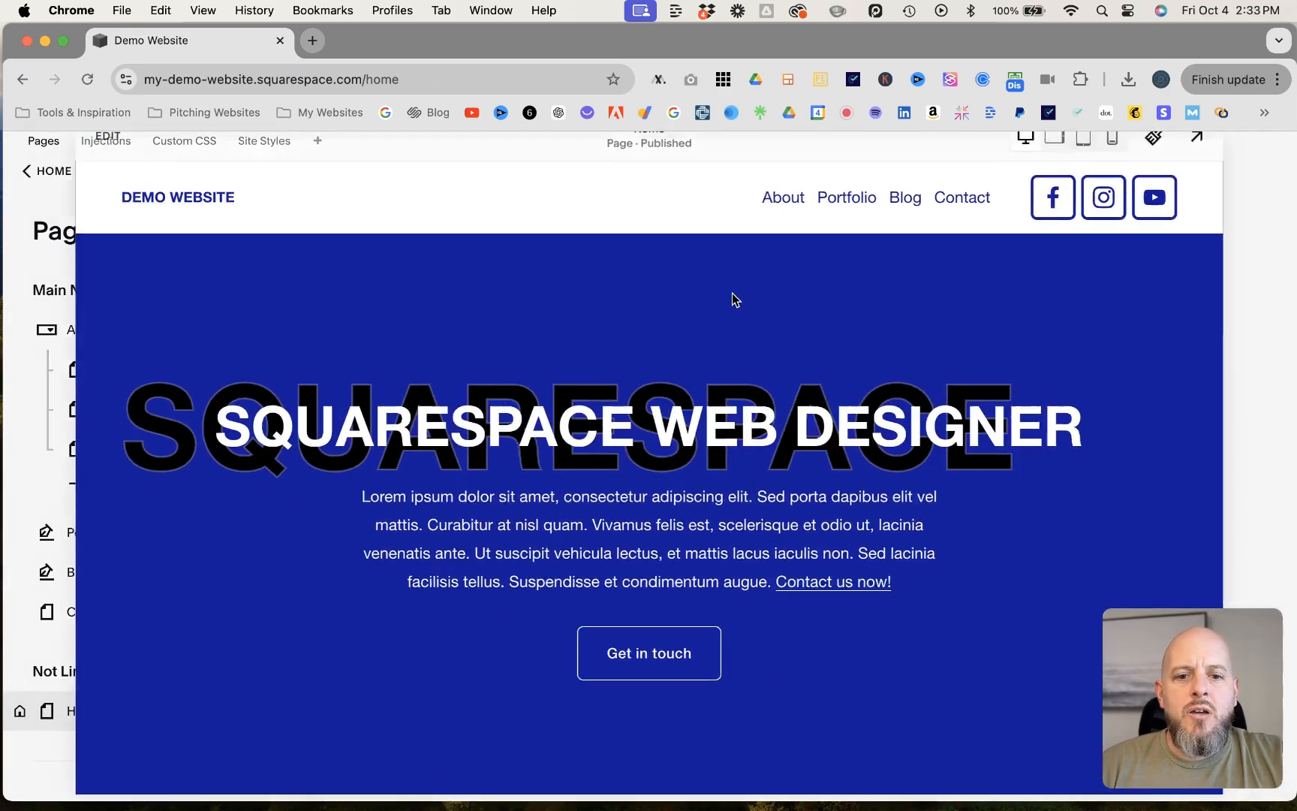
scroll(733, 294, "down", 20)
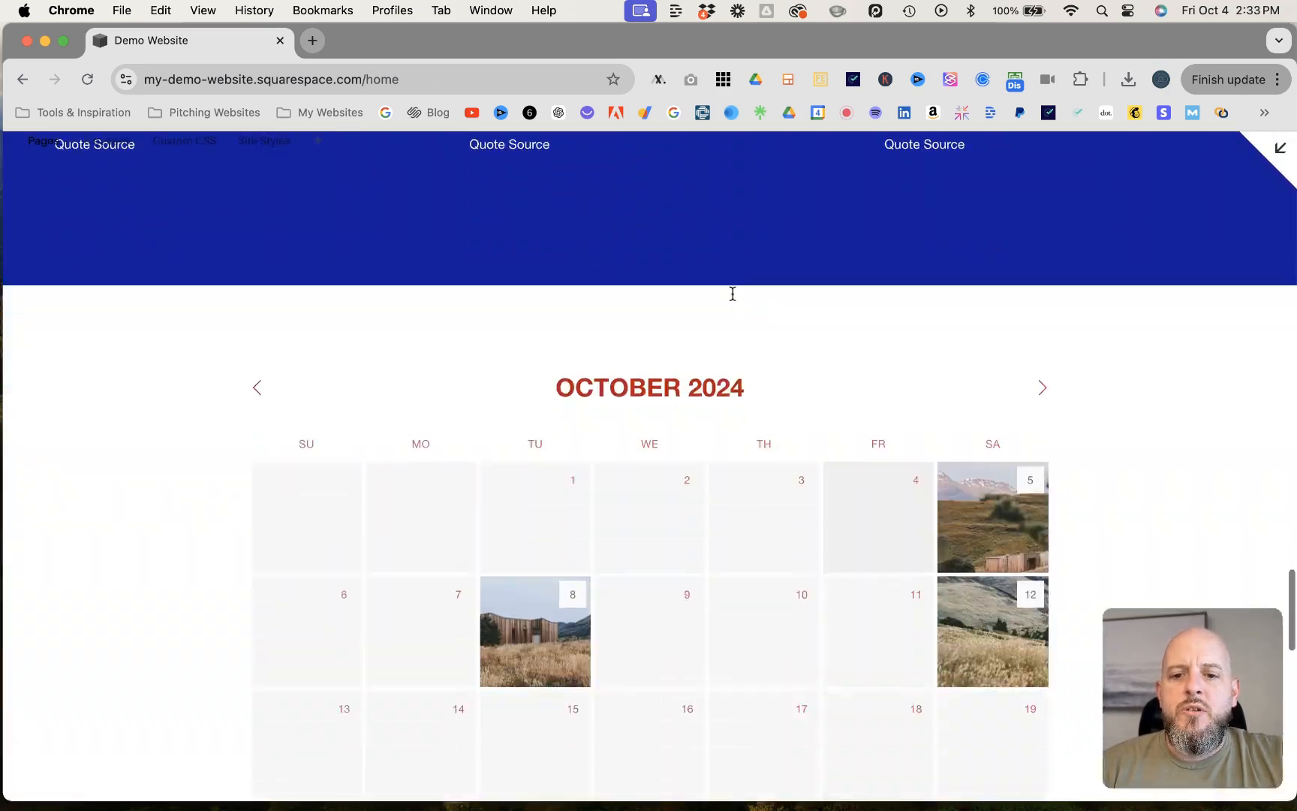
scroll(733, 294, "down", 3)
mouse_move(540, 445)
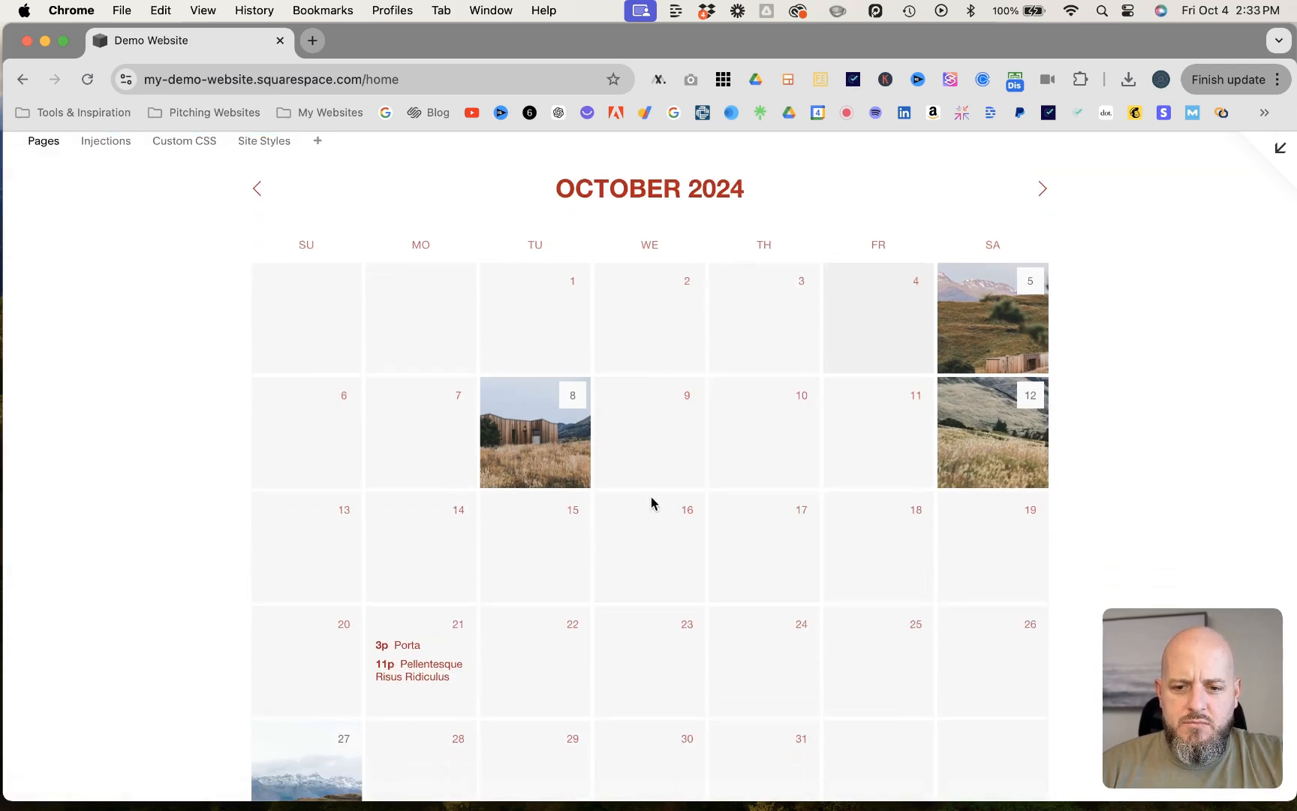
mouse_move(986, 413)
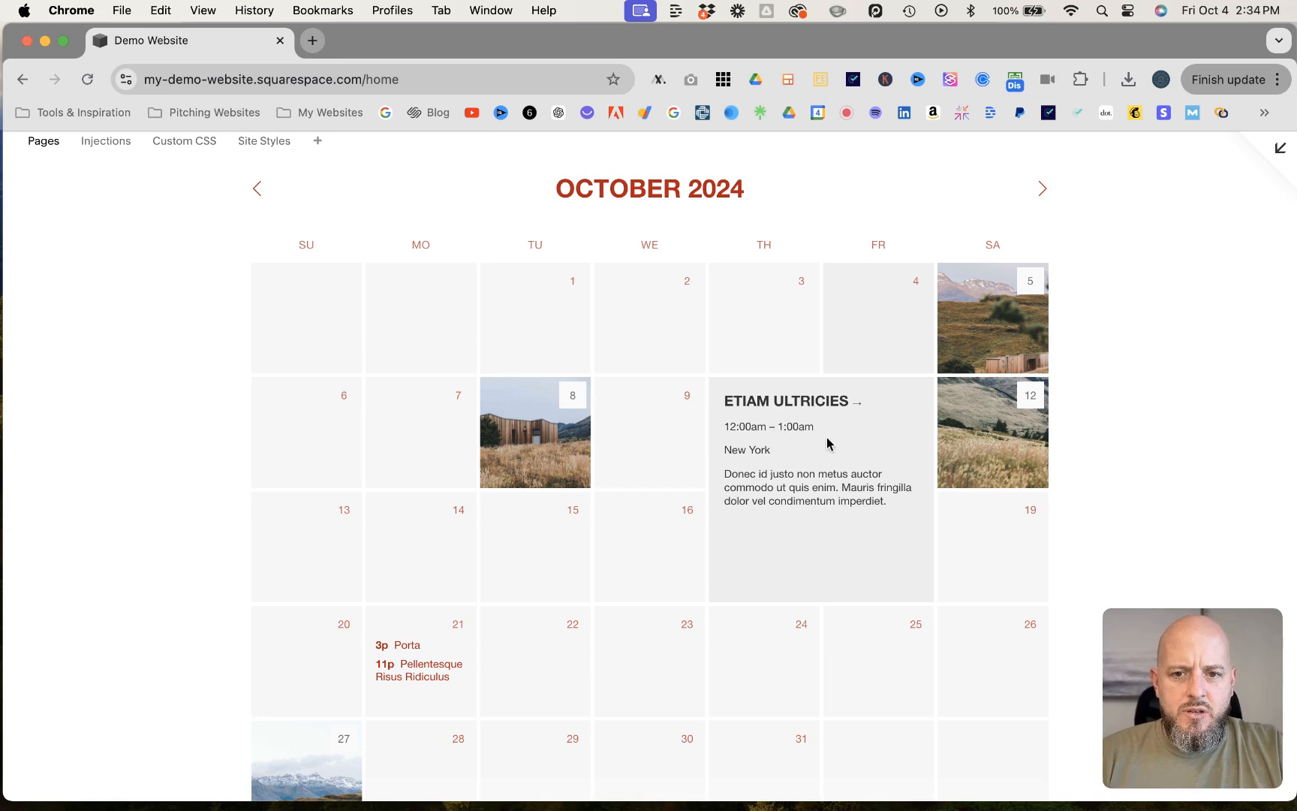
left_click(1266, 156)
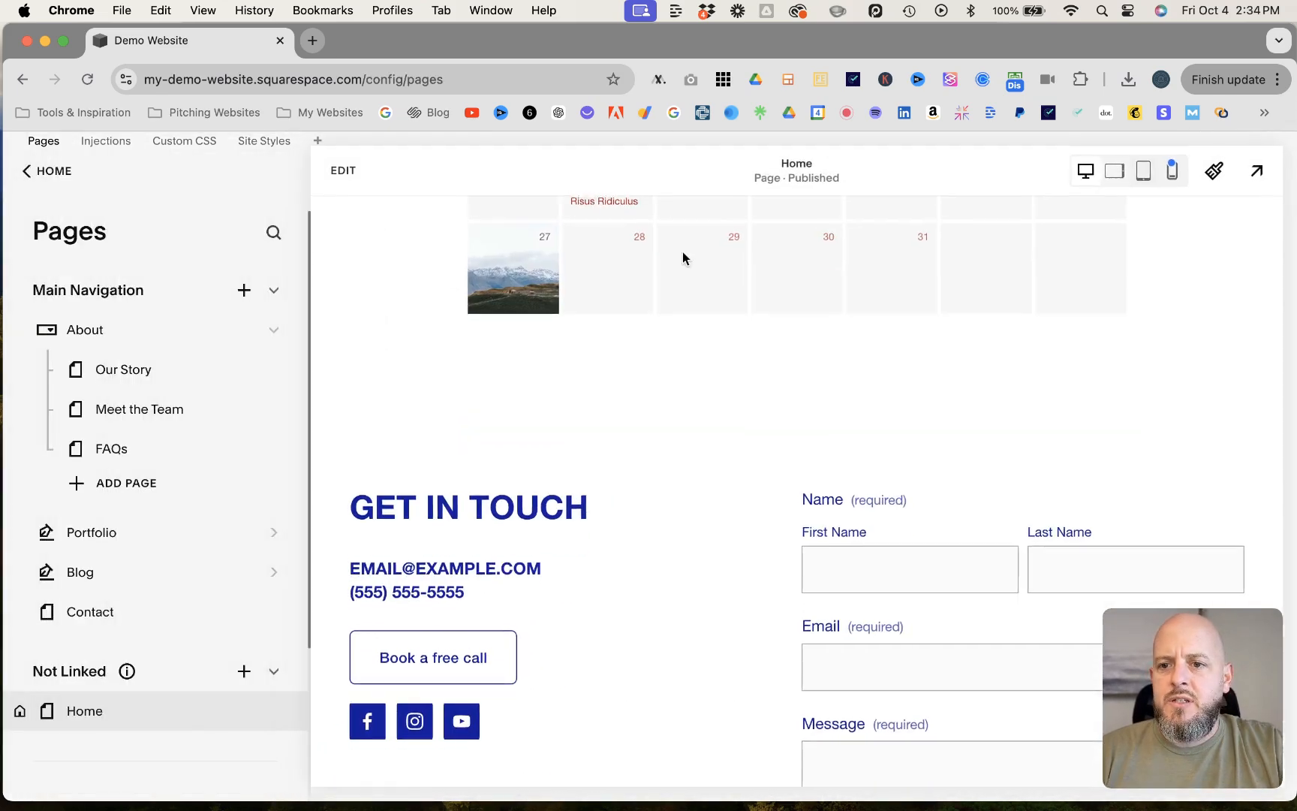
- Reopen the Home page for editing and examine which pages the calendar block can use as its source
left_click(344, 172)
scroll(513, 421, "up", 10)
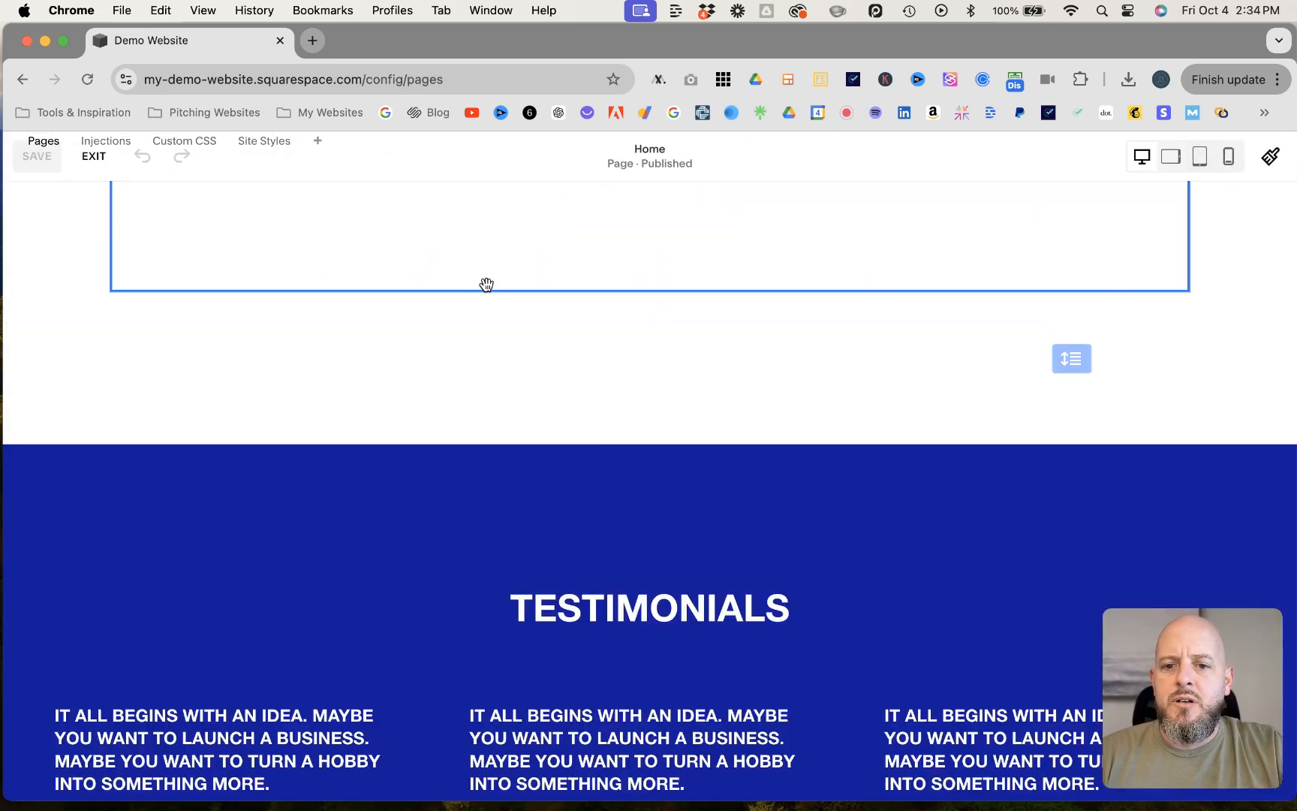
scroll(514, 420, "down", 10)
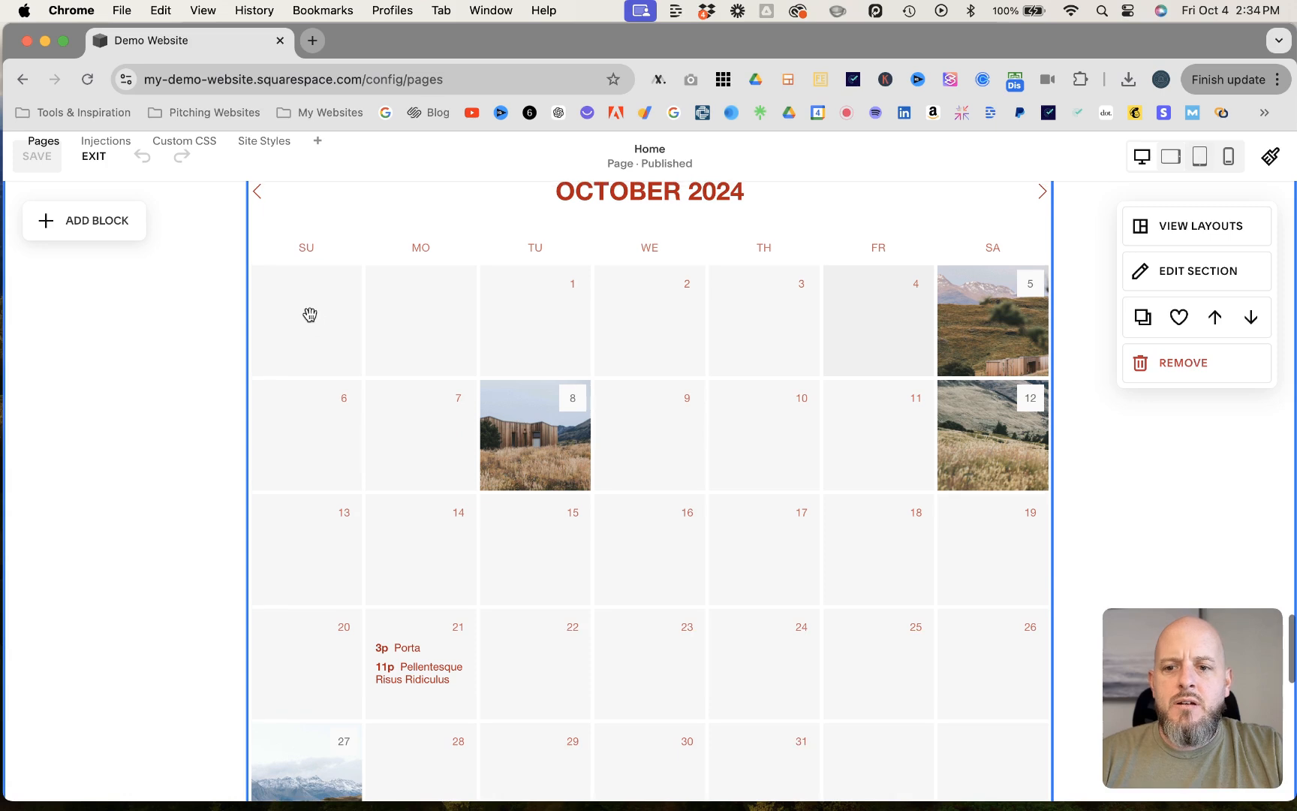
scroll(304, 341, "up", 2)
left_click(269, 275)
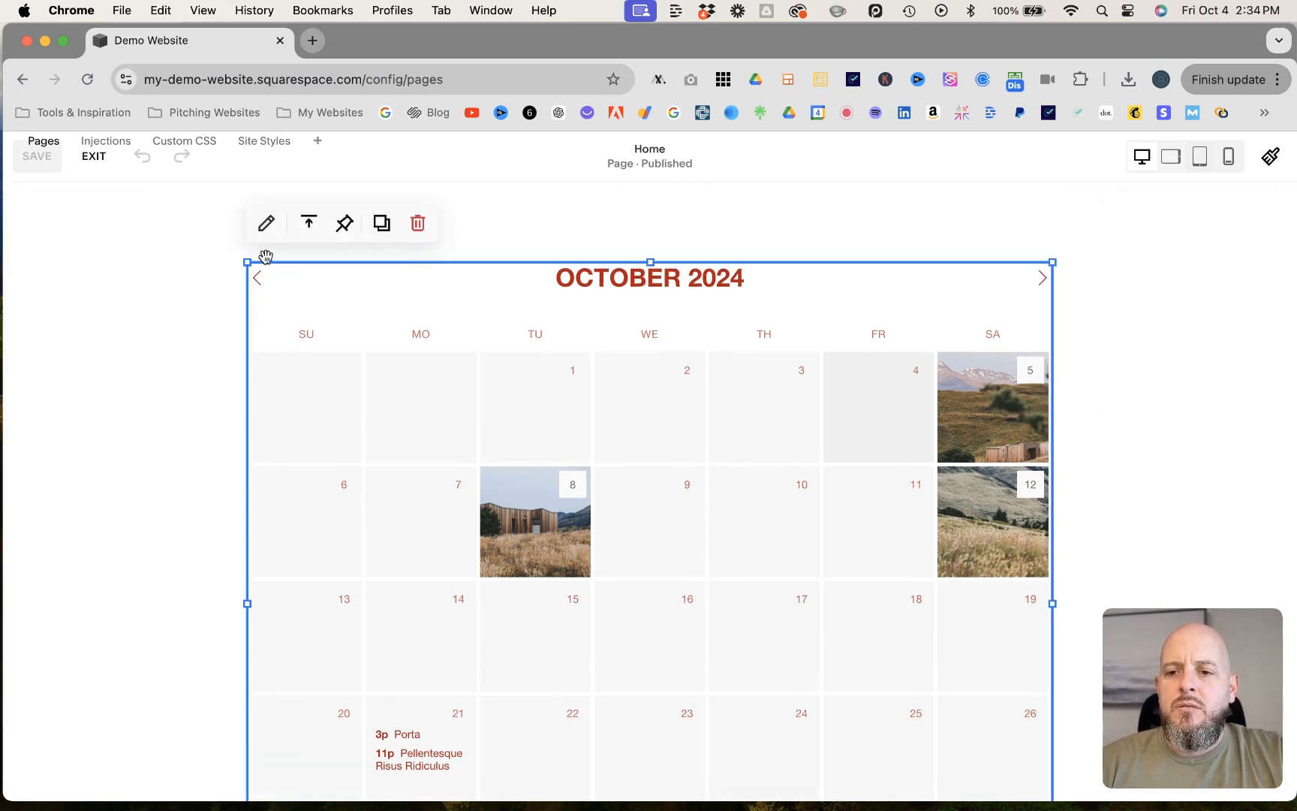
left_click(267, 223)
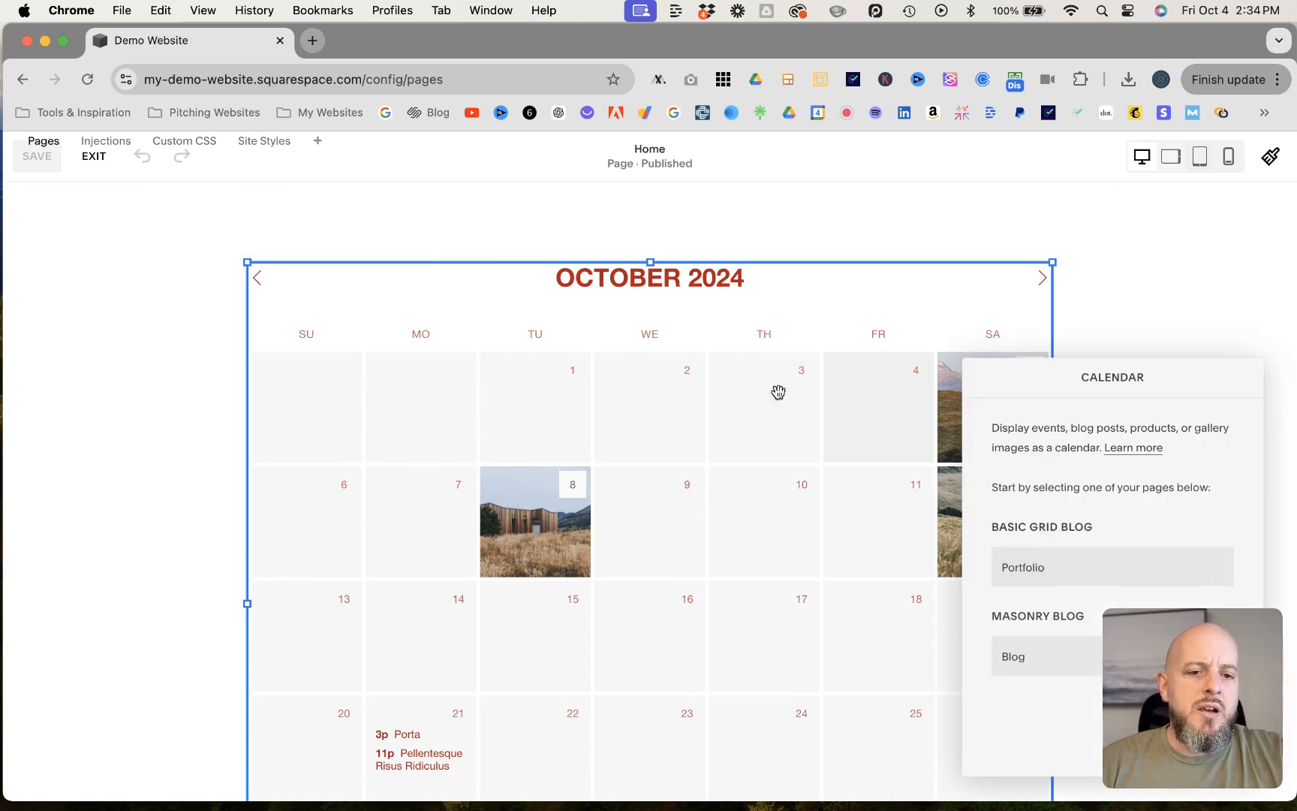
left_click_drag(1051, 374, 137, 242)
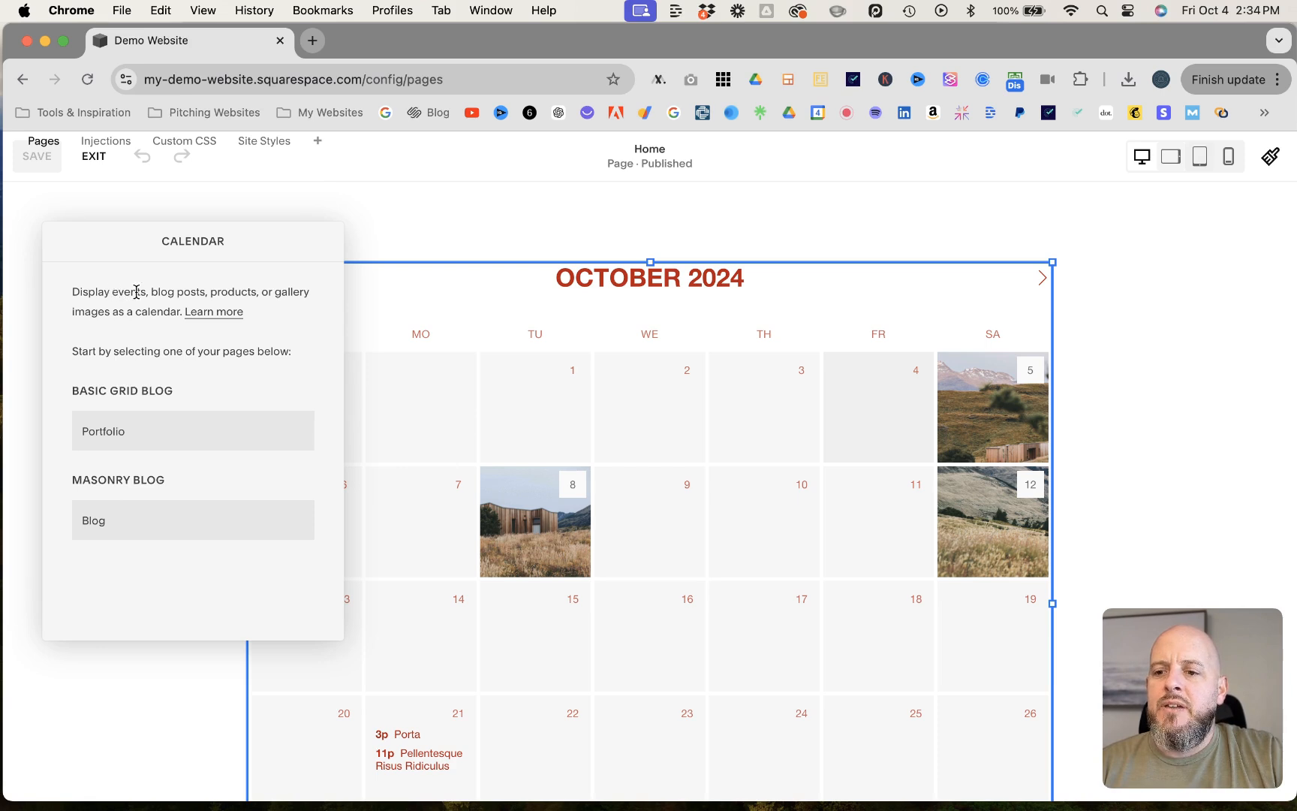
left_click(395, 235)
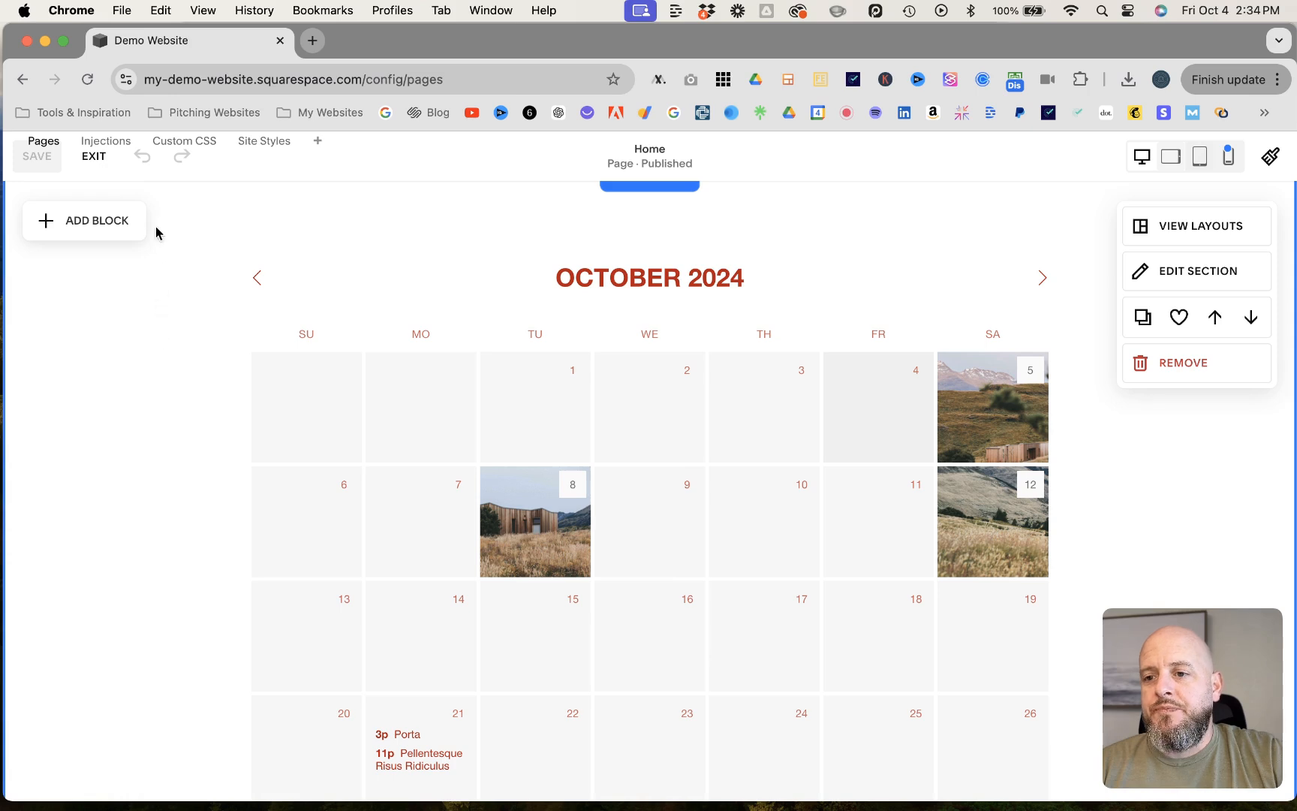
left_click(95, 157)
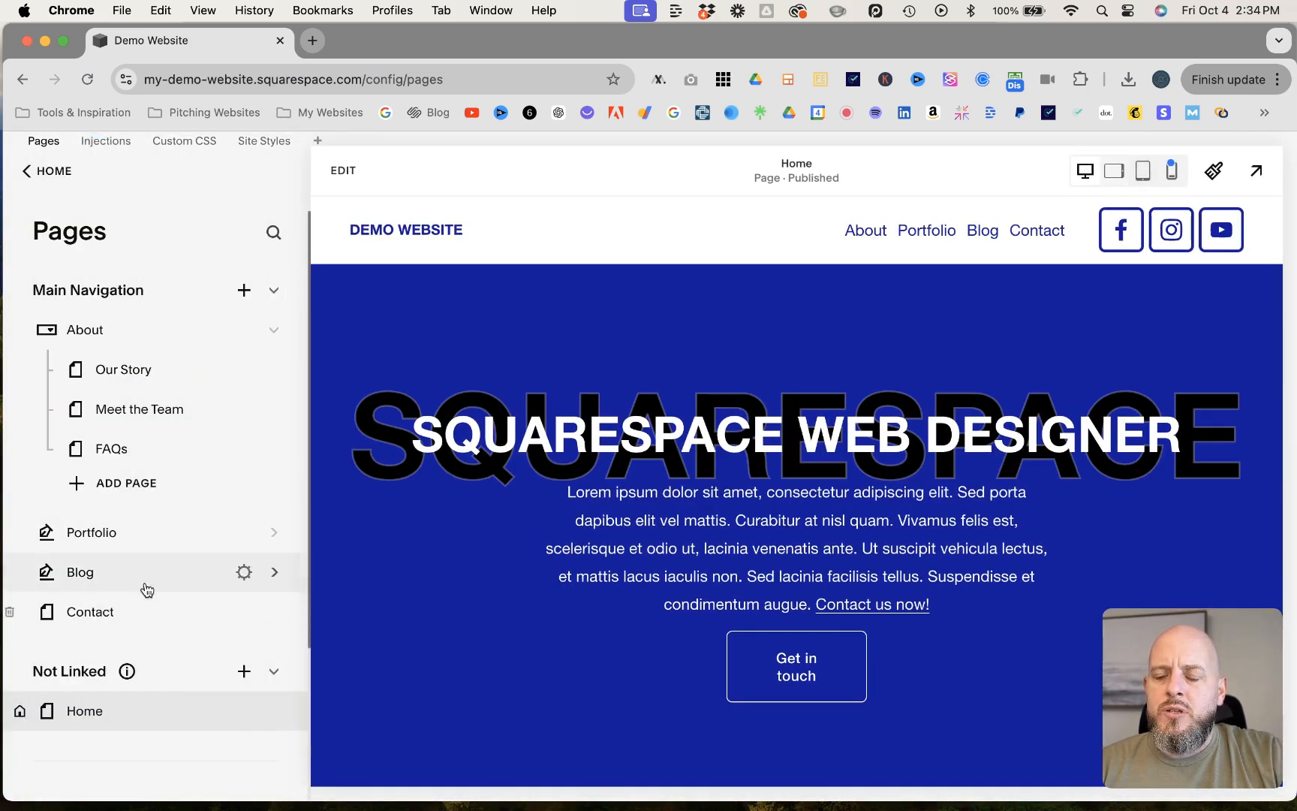
- Add an Events collection under Not Linked using the plain event list layout without a banner, and name it Events
scroll(147, 588, "down", 4)
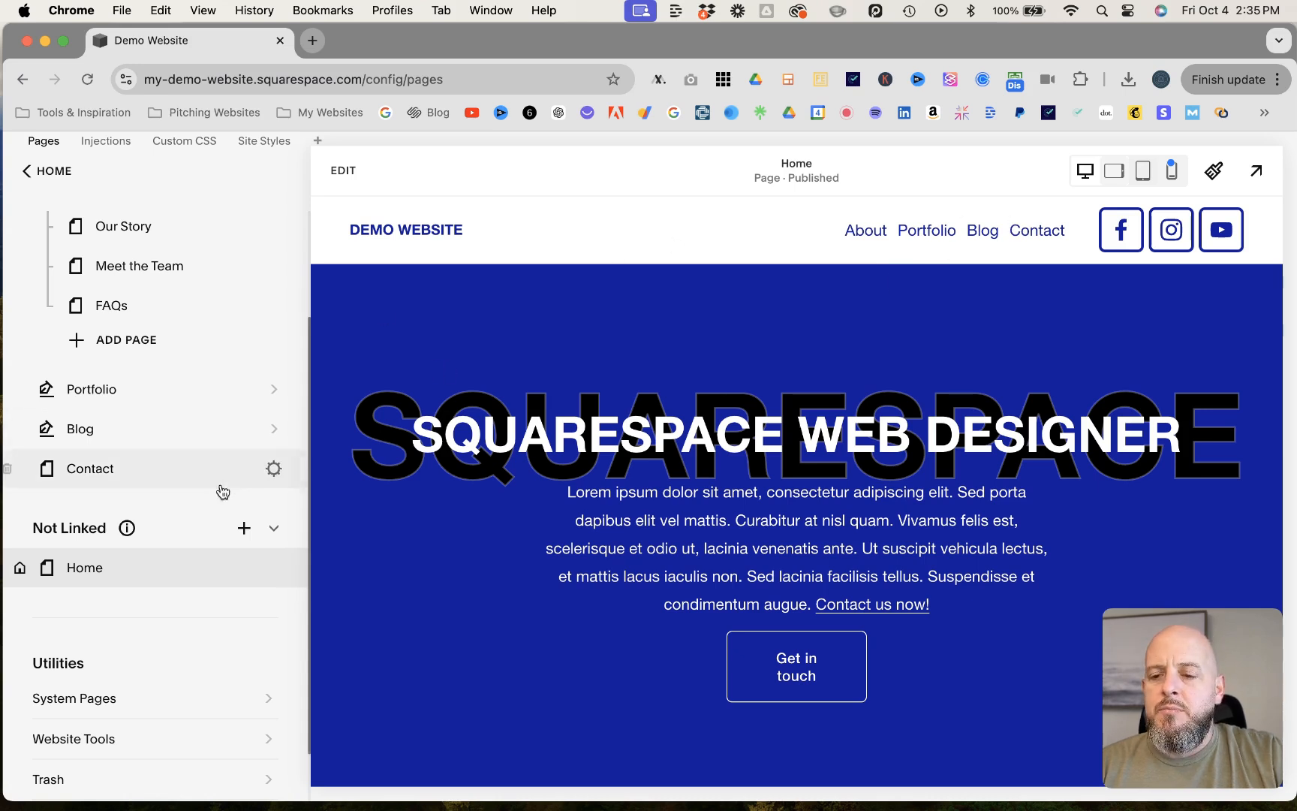
left_click(243, 533)
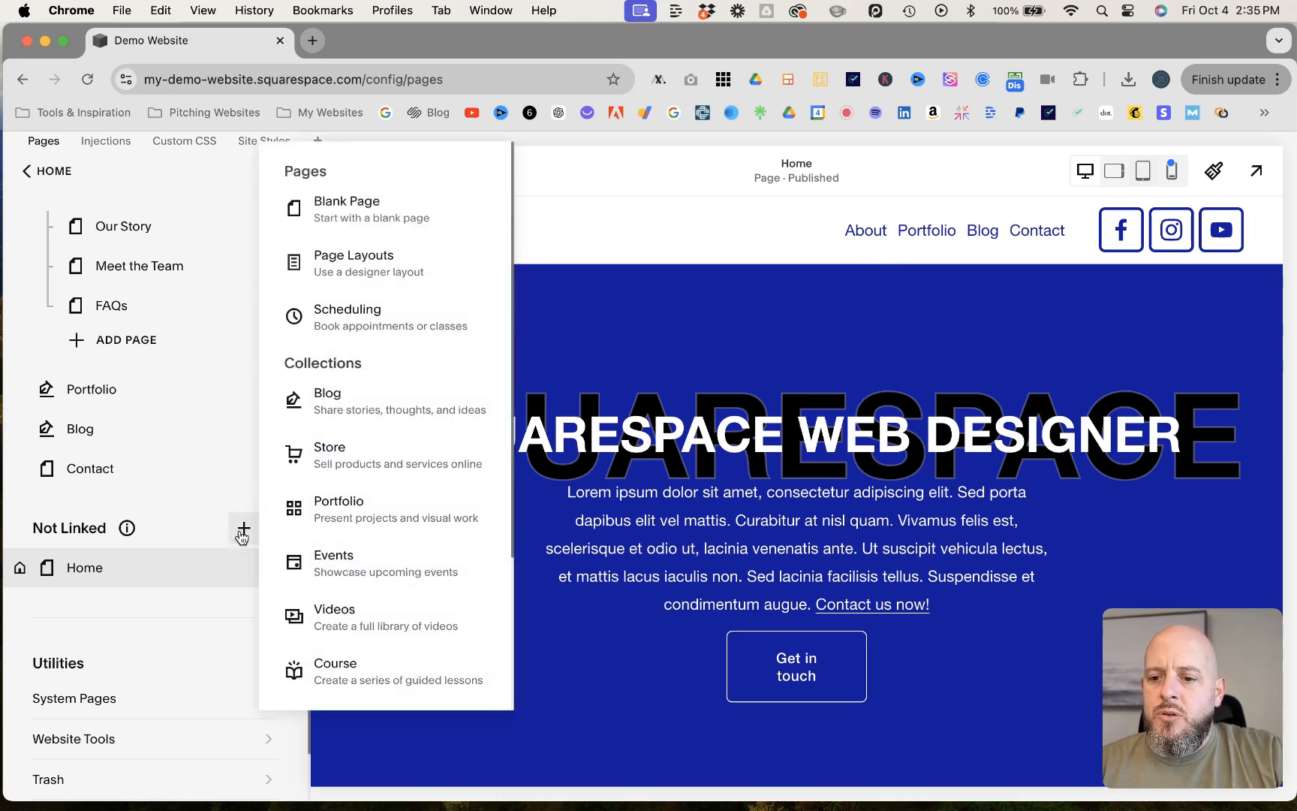
scroll(370, 450, "down", 3)
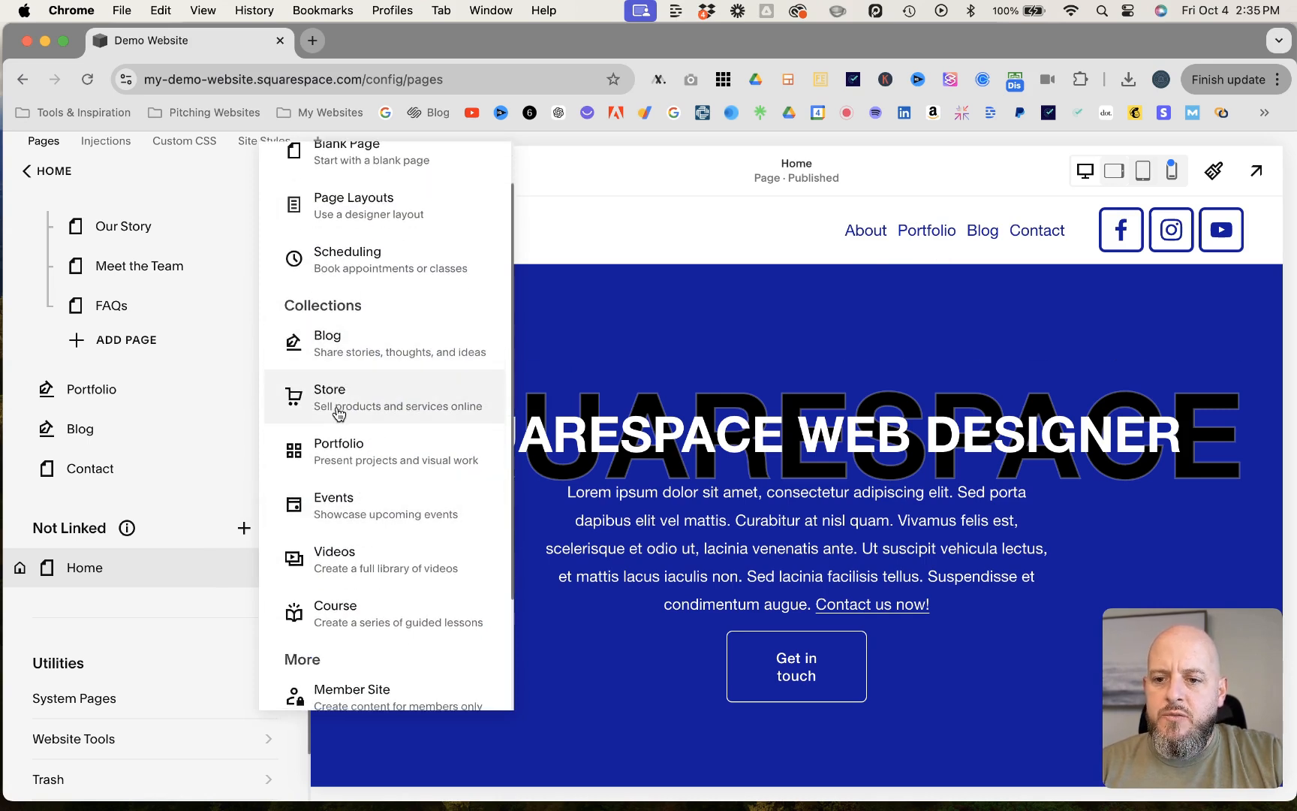
left_click(330, 513)
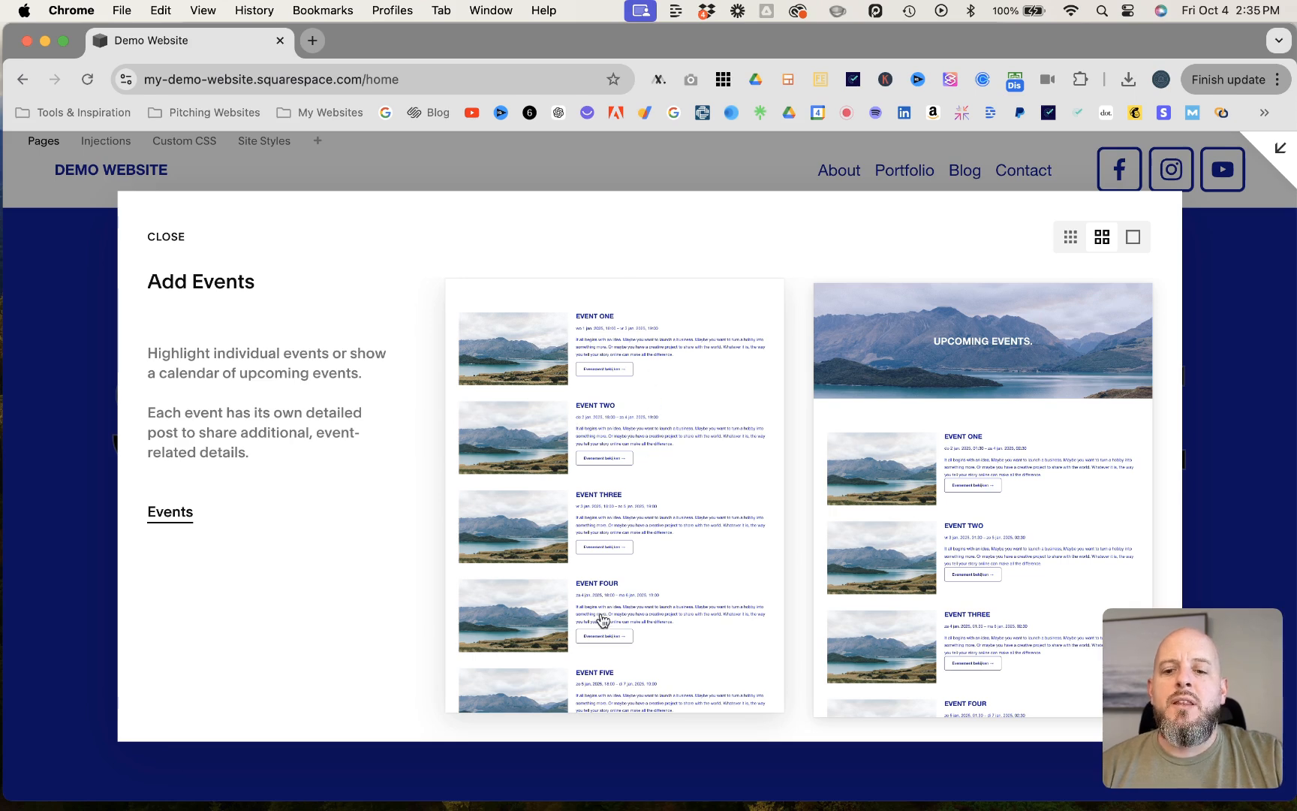
left_click(698, 330)
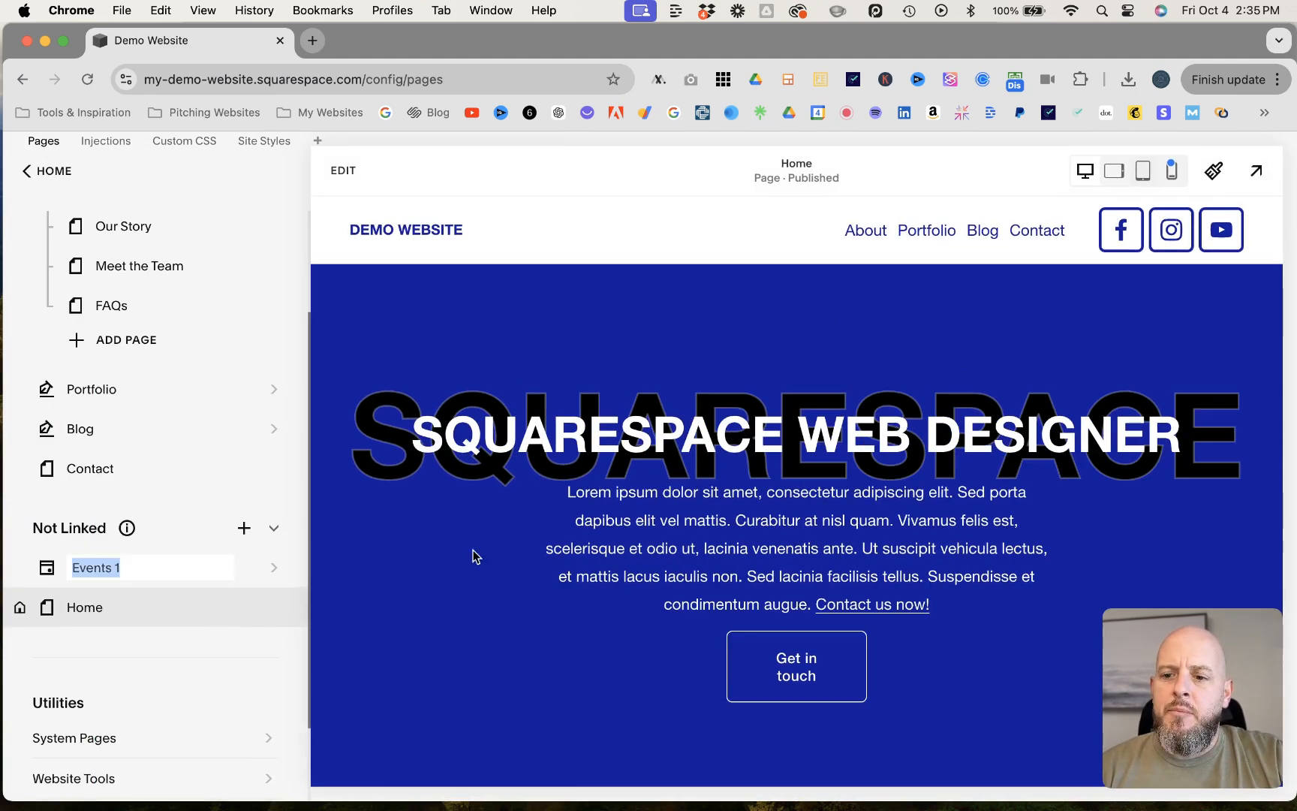
left_click(137, 570)
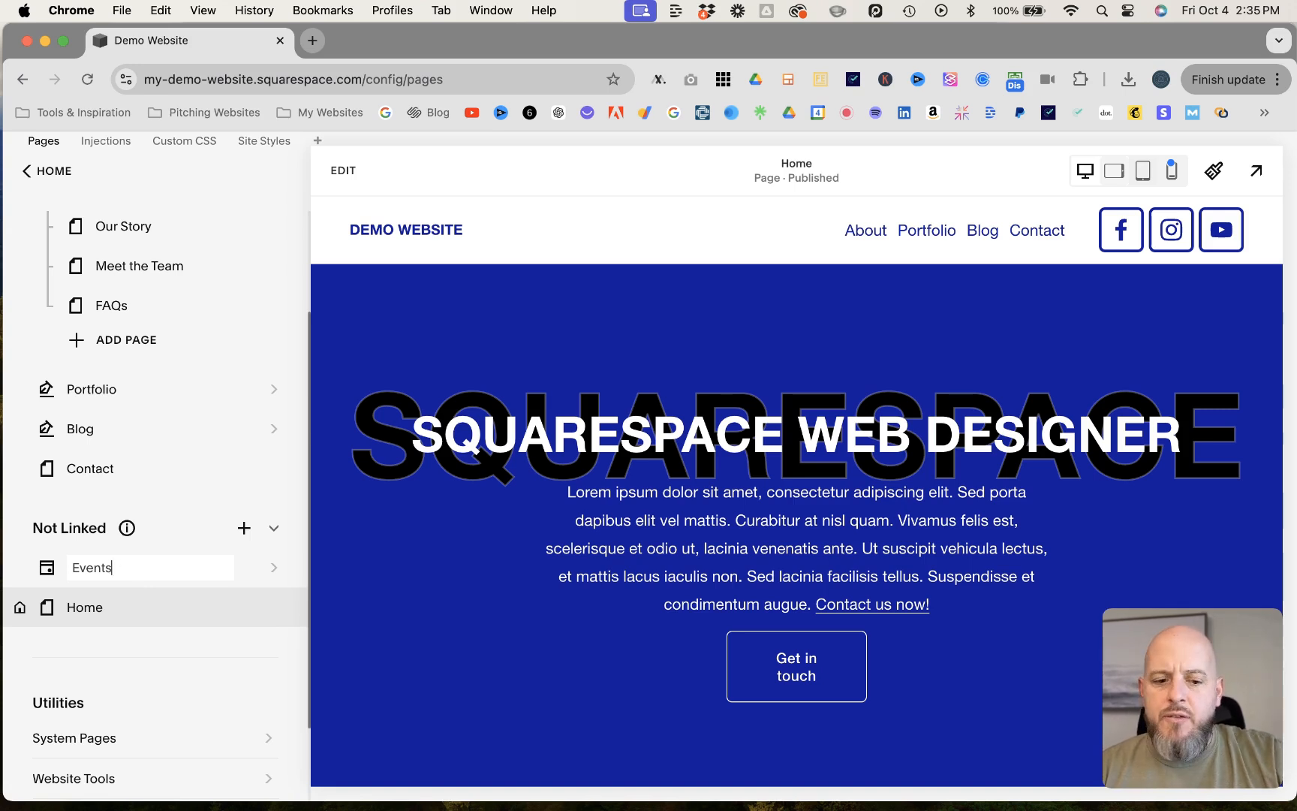
key("Return")
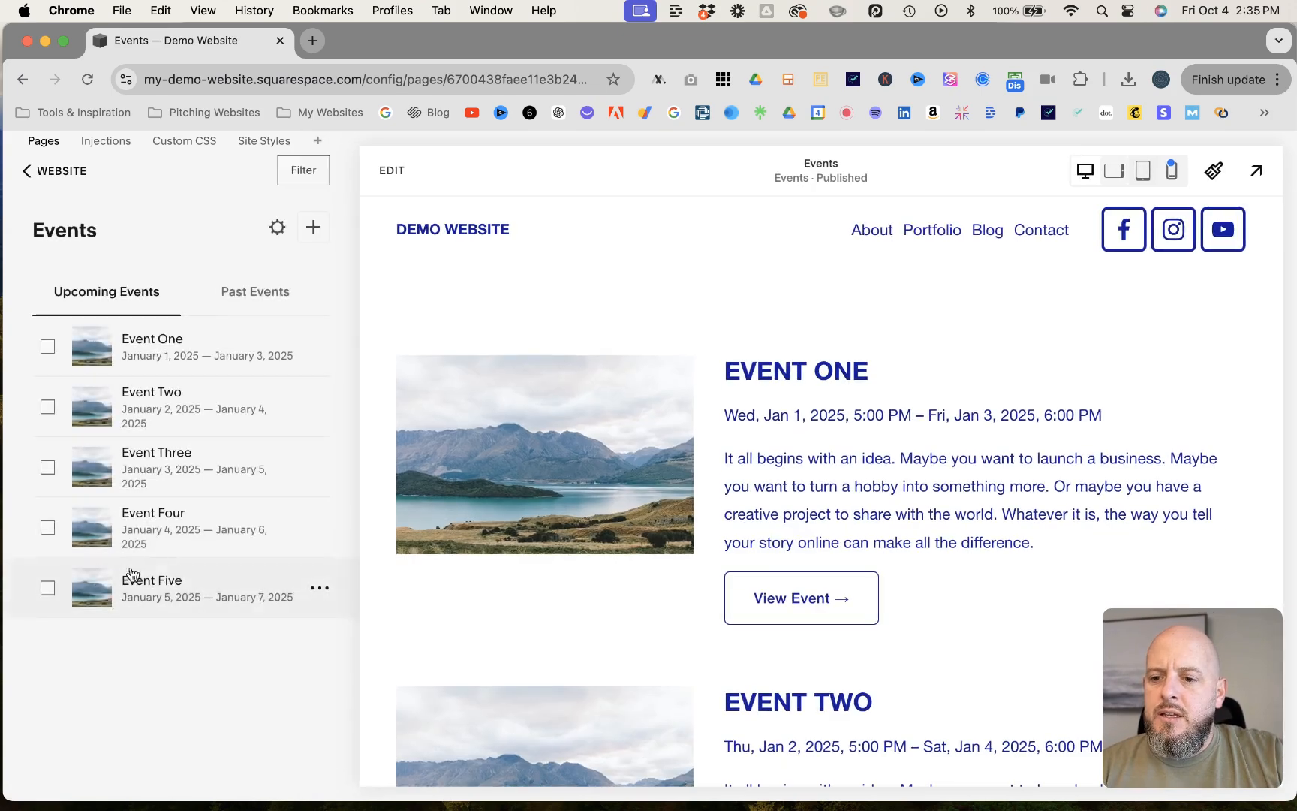
- Review the general settings of the Events page
left_click(276, 229)
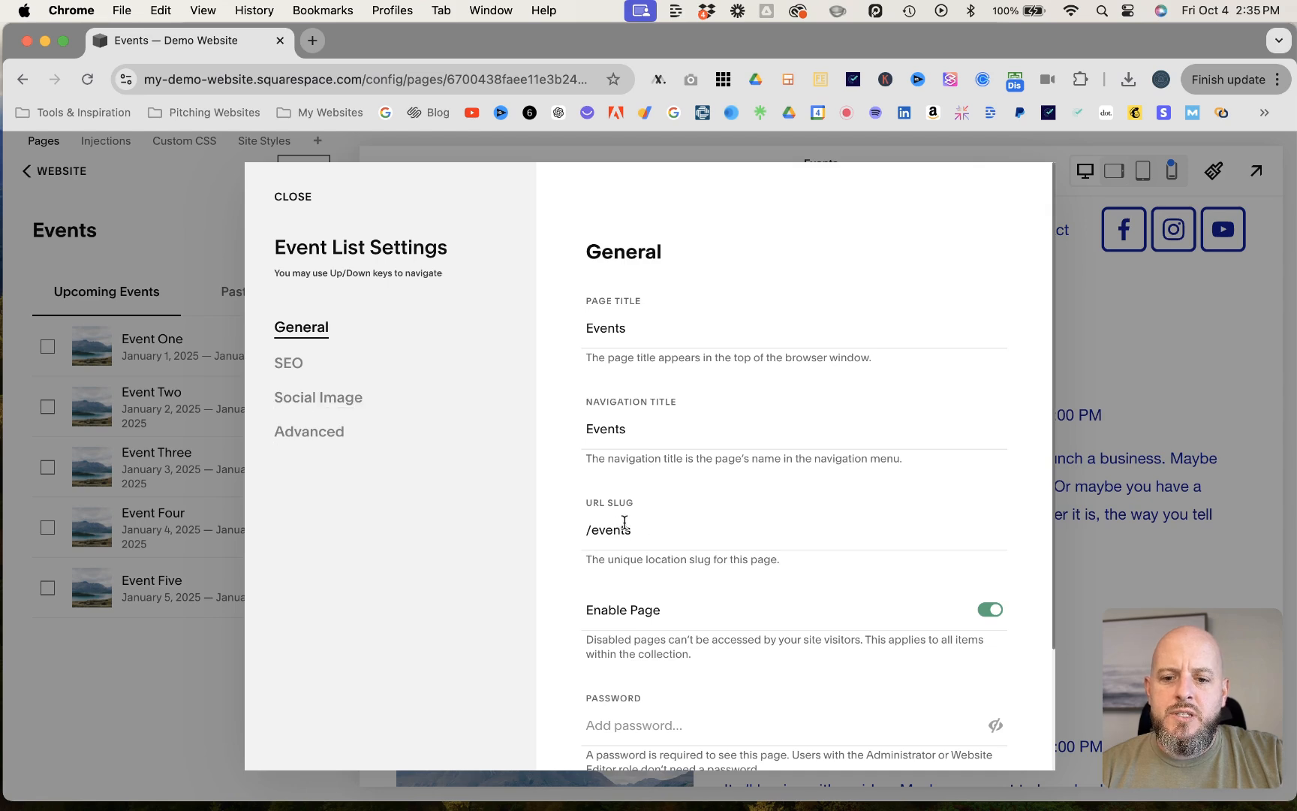
left_click(293, 197)
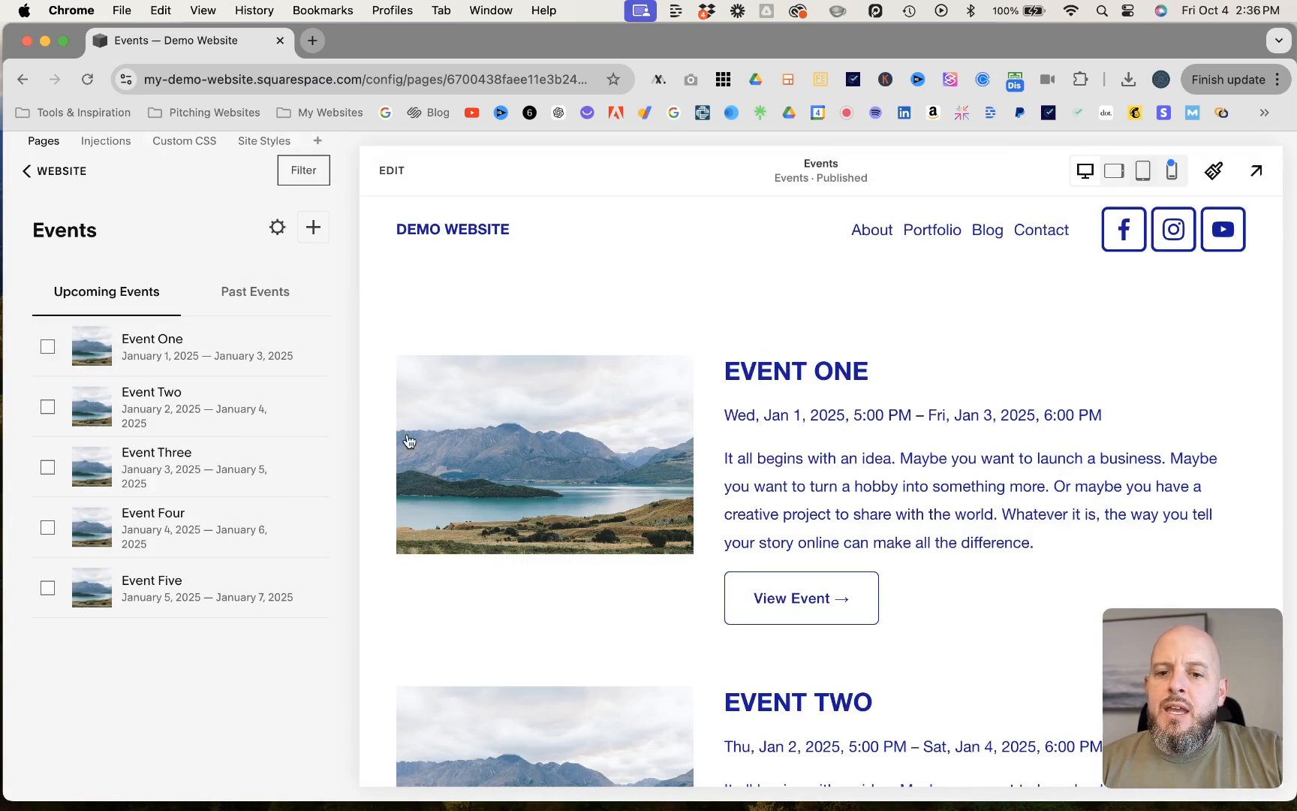
- Examine the placeholder event entries on the Events page, including their dates, descriptions and images
scroll(781, 623, "down", 12)
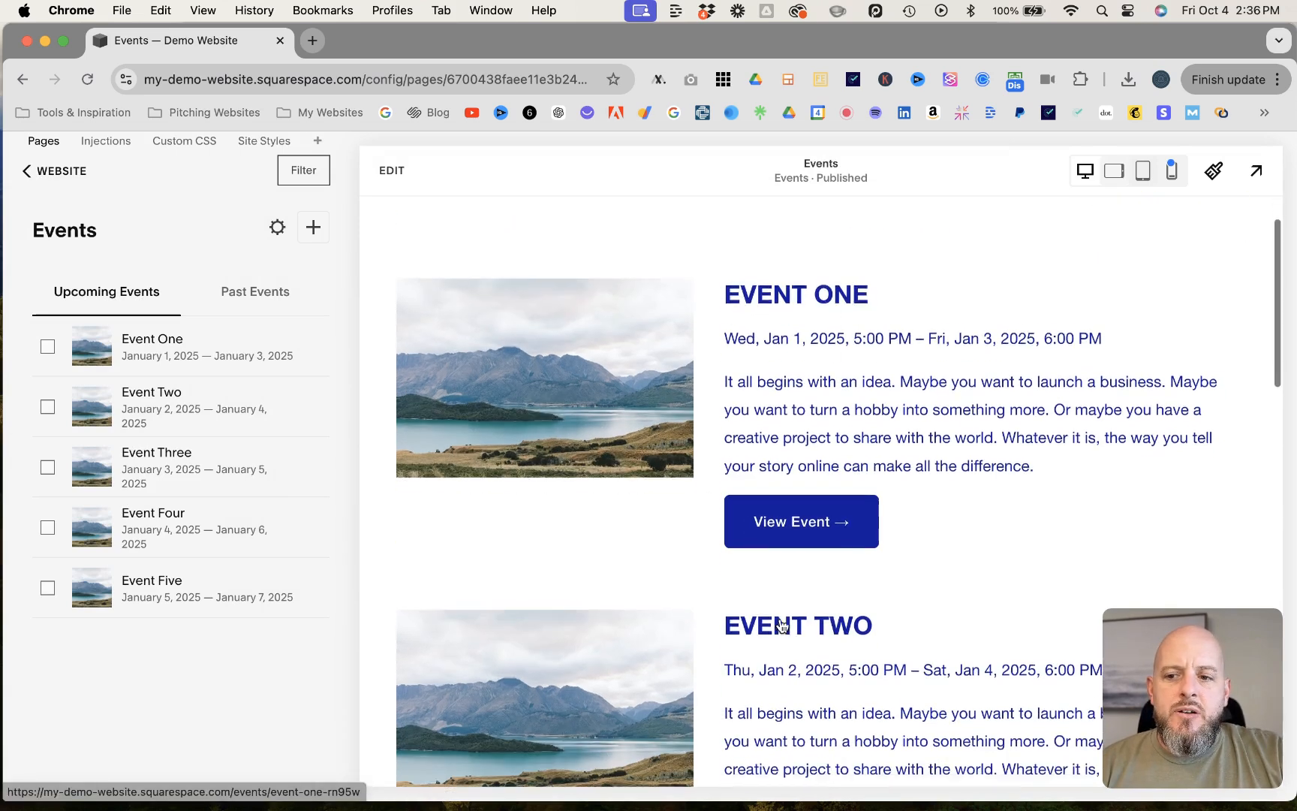
scroll(781, 623, "down", 4)
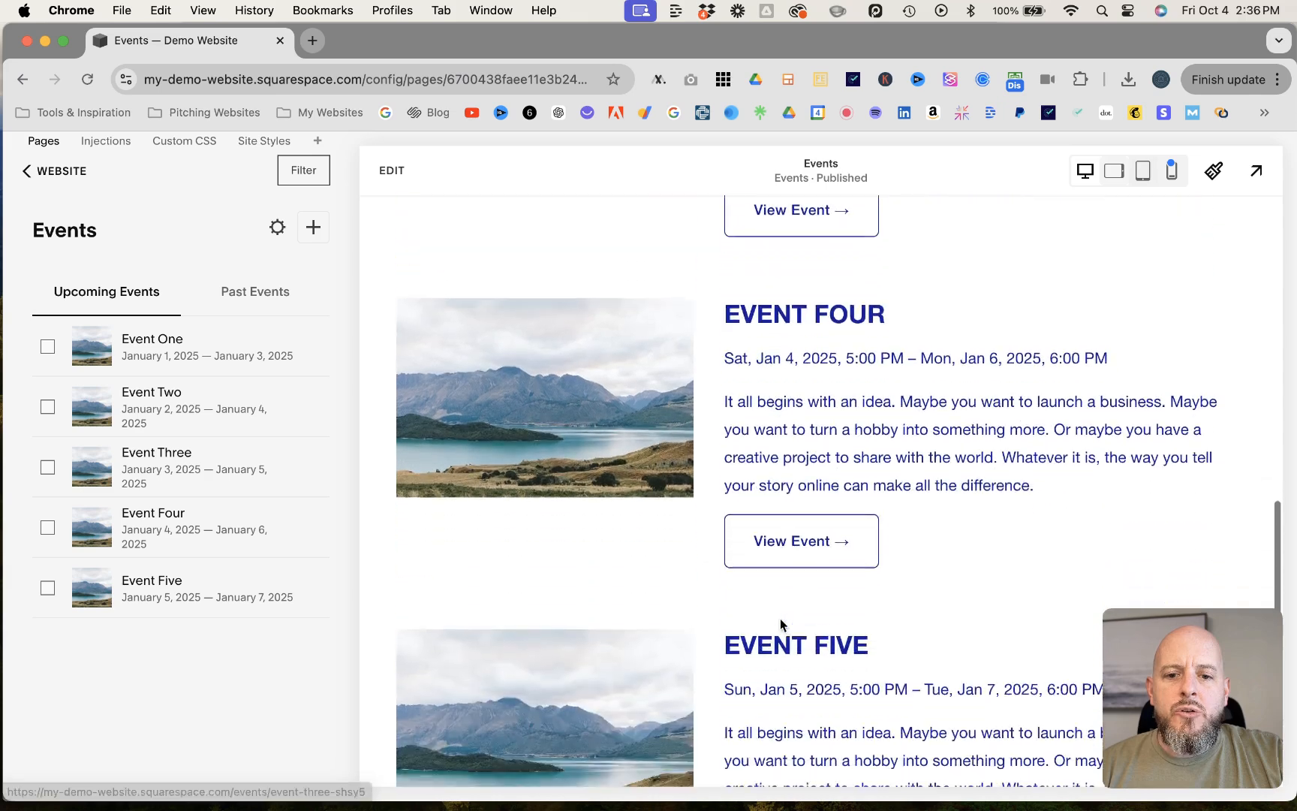
scroll(780, 624, "up", 7)
scroll(781, 623, "up", 10)
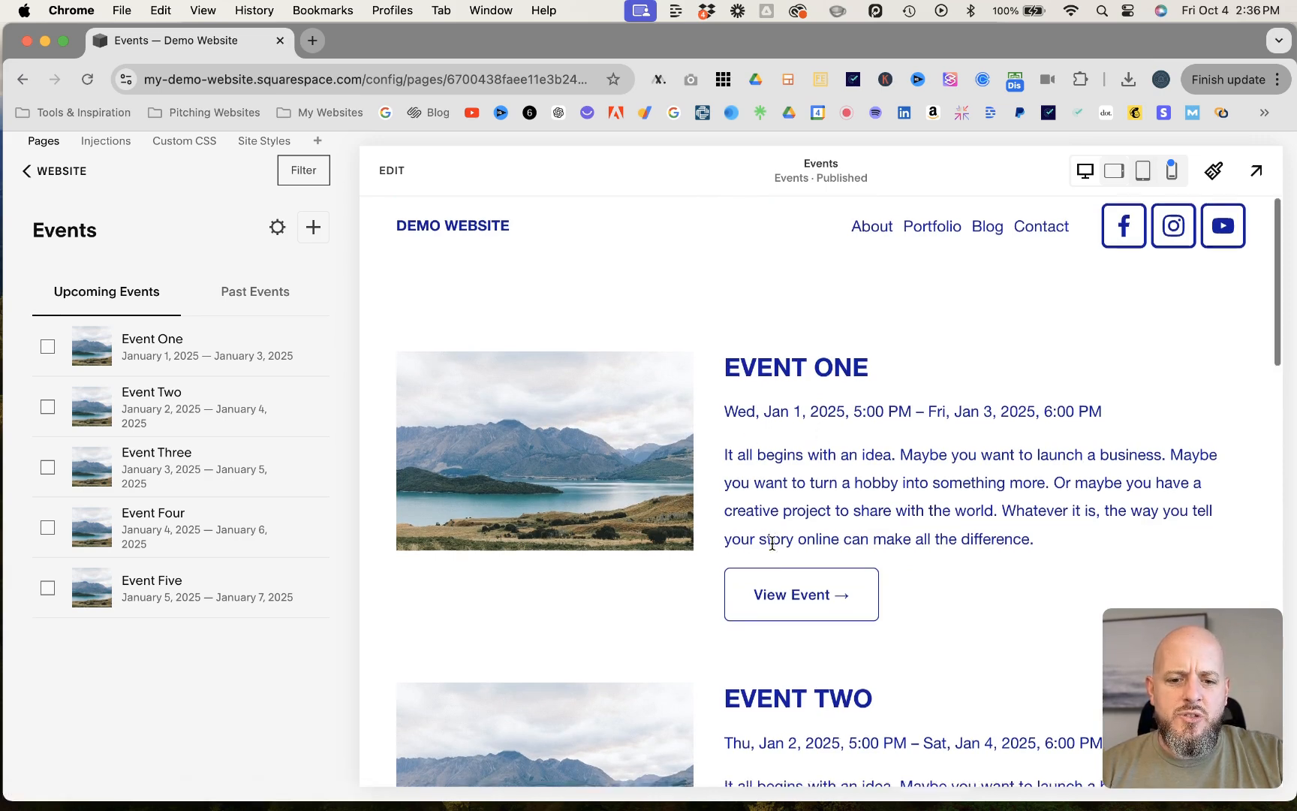
scroll(796, 451, "down", 4)
scroll(786, 483, "down", 4)
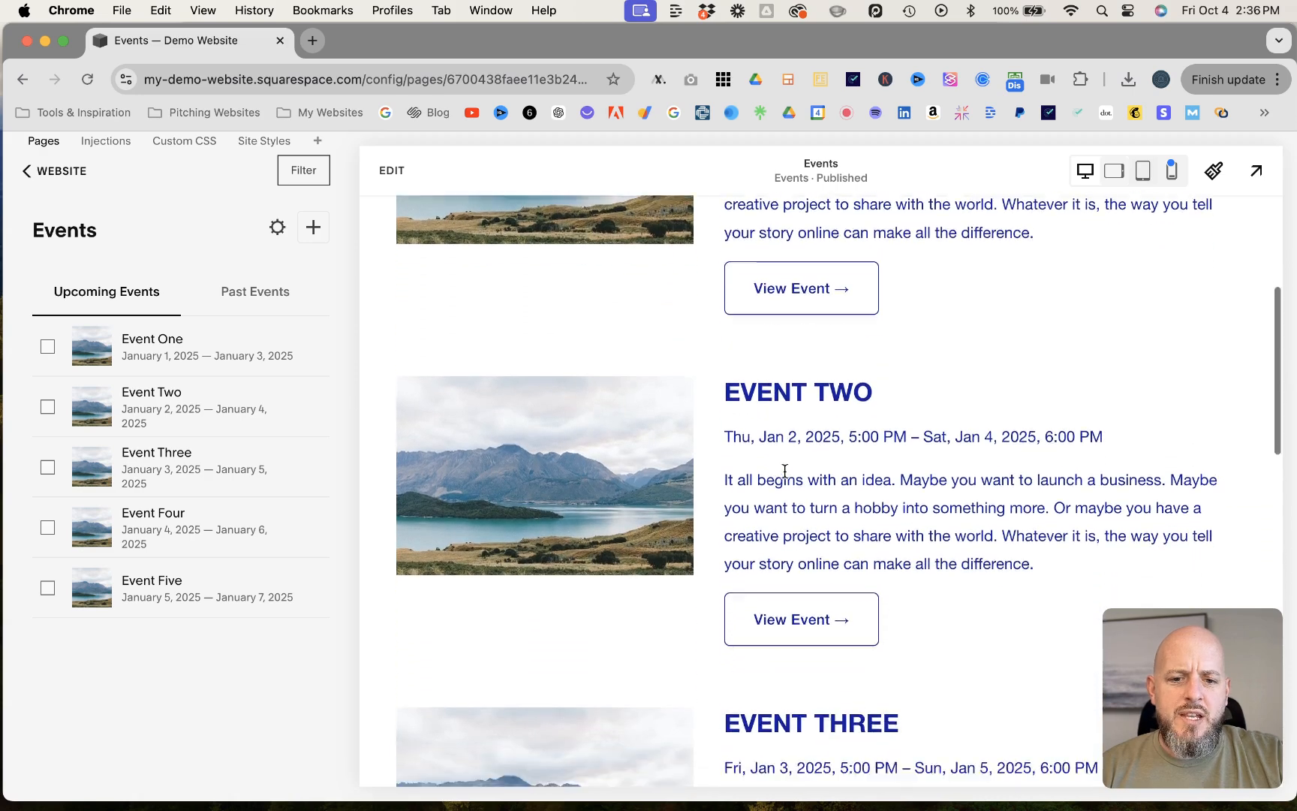
scroll(786, 474, "down", 3)
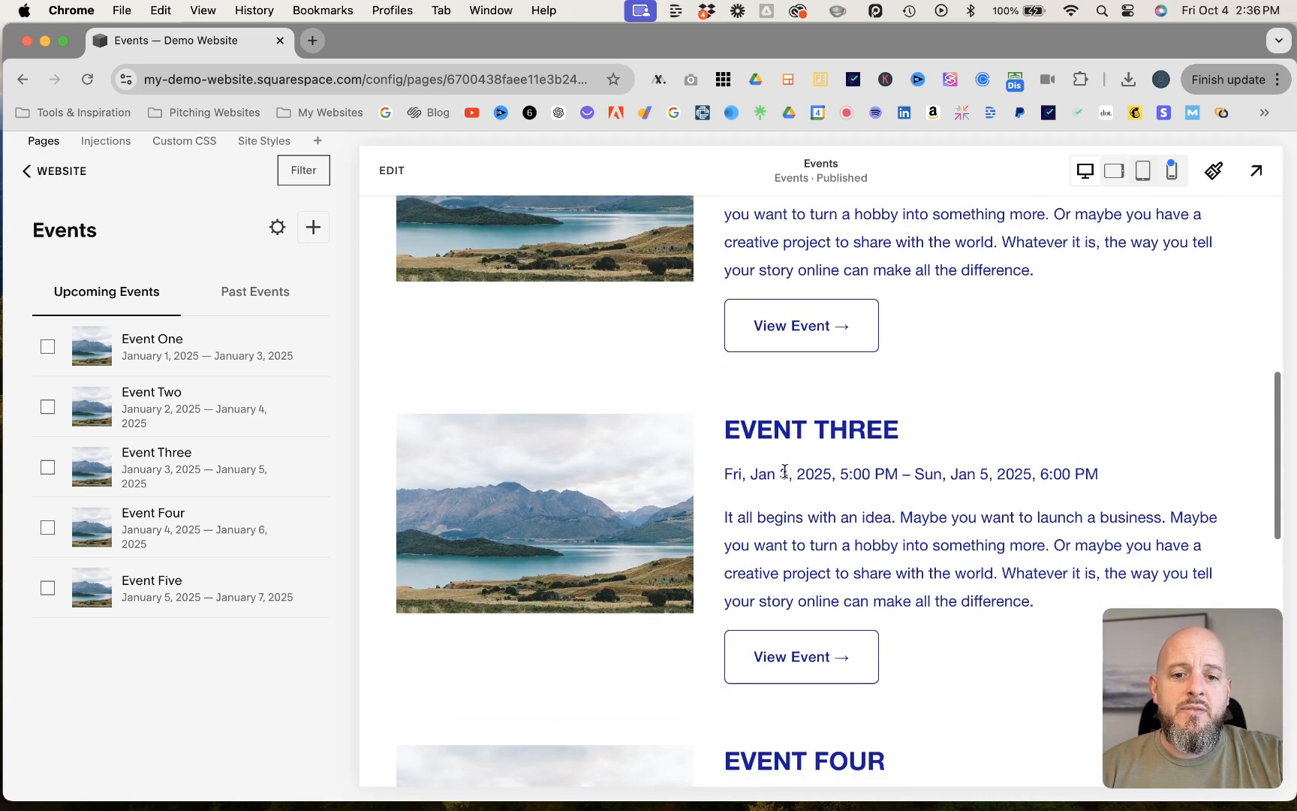
scroll(781, 470, "up", 4)
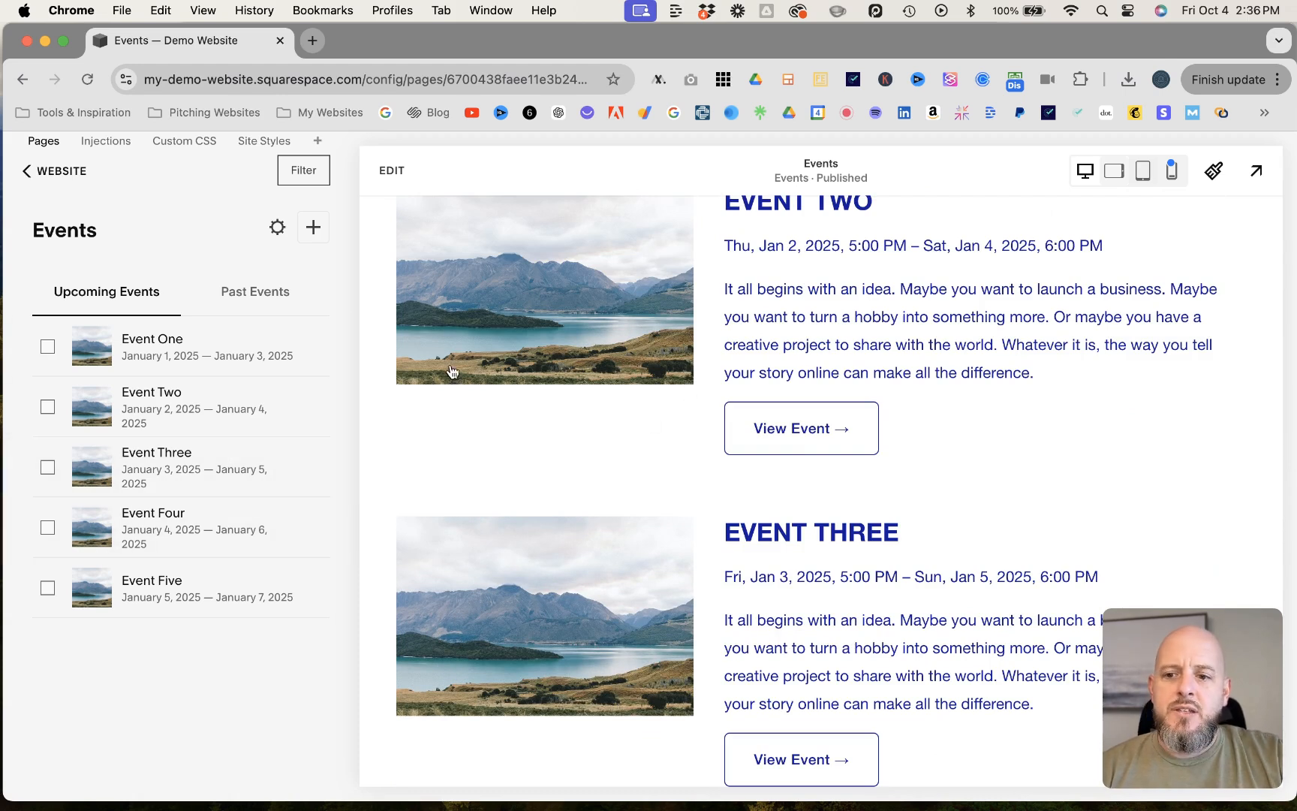
- Open the settings of Event One and set its start date to October 8, 2024
left_click(319, 351)
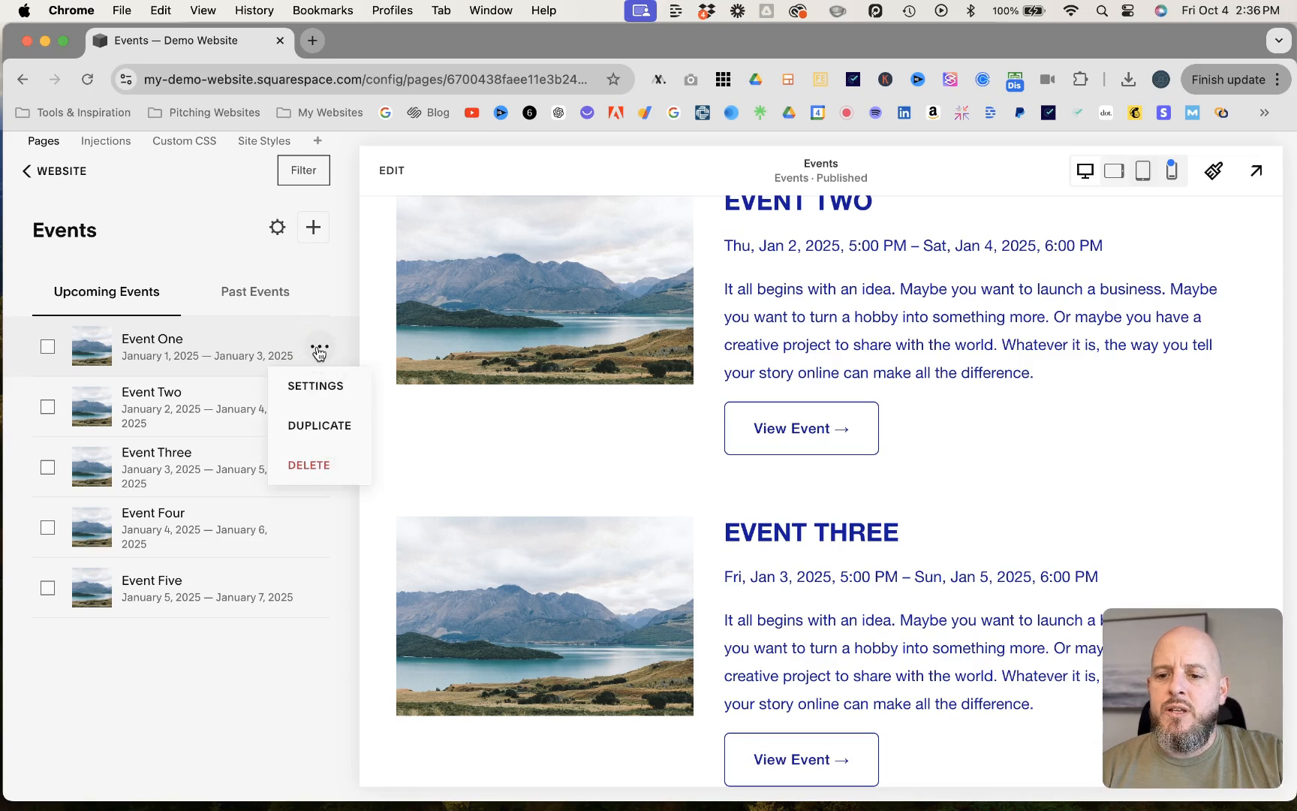
left_click(318, 388)
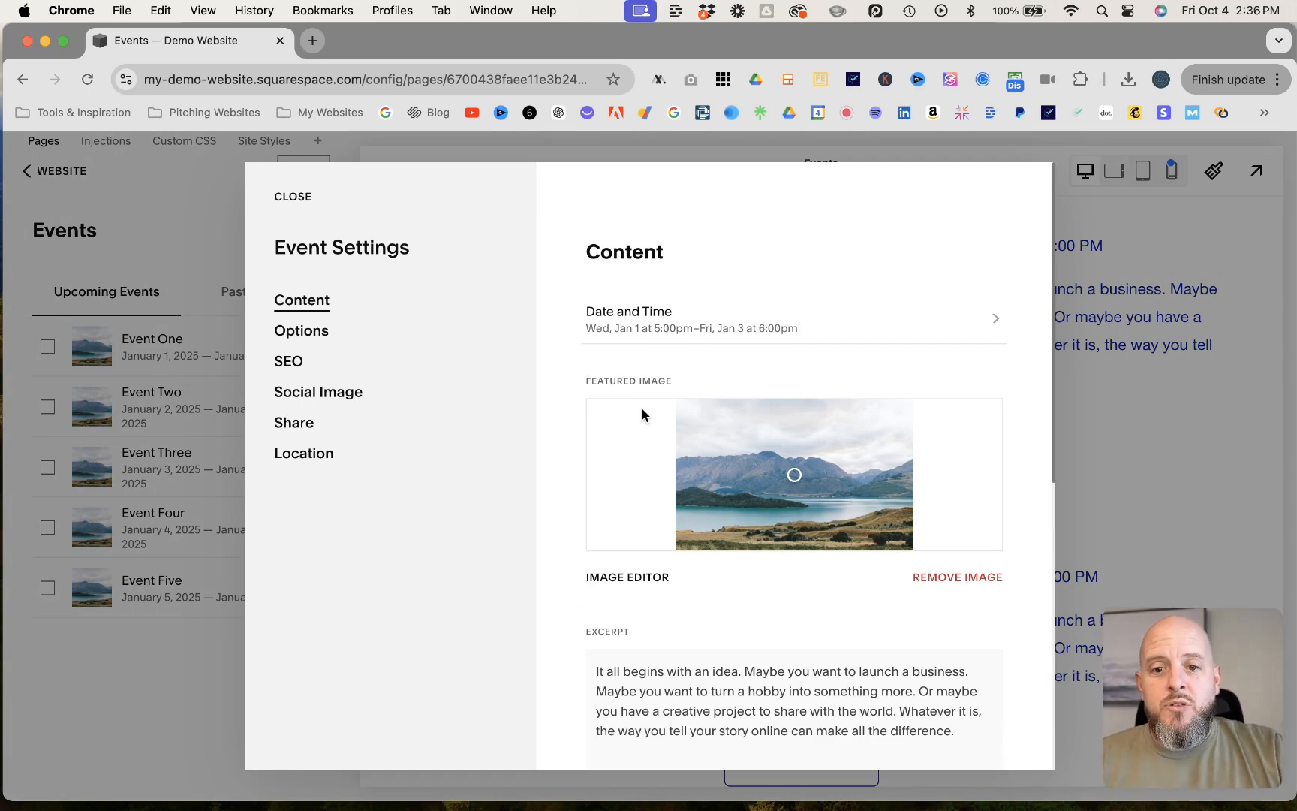
left_click(988, 323)
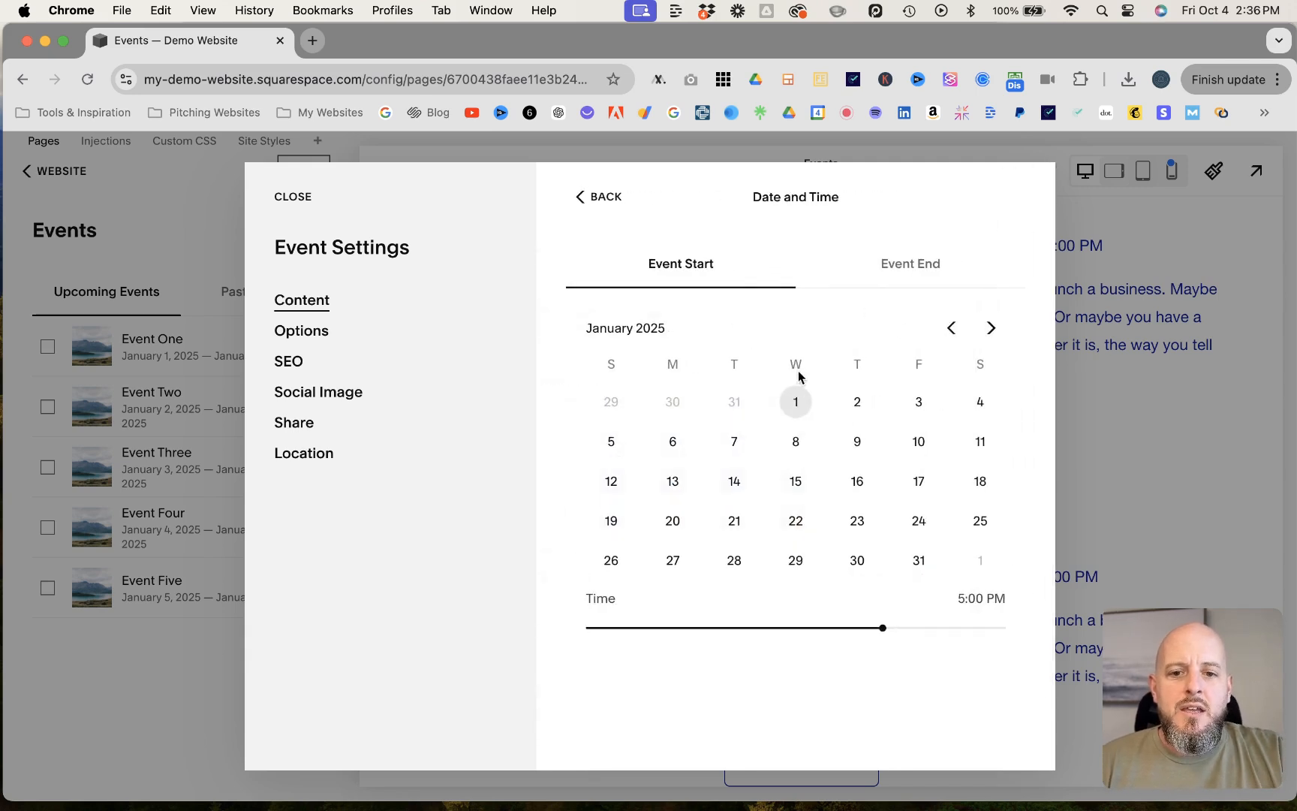
left_click(948, 332)
left_click(948, 334)
left_click(948, 334)
left_click(948, 334)
left_click(991, 328)
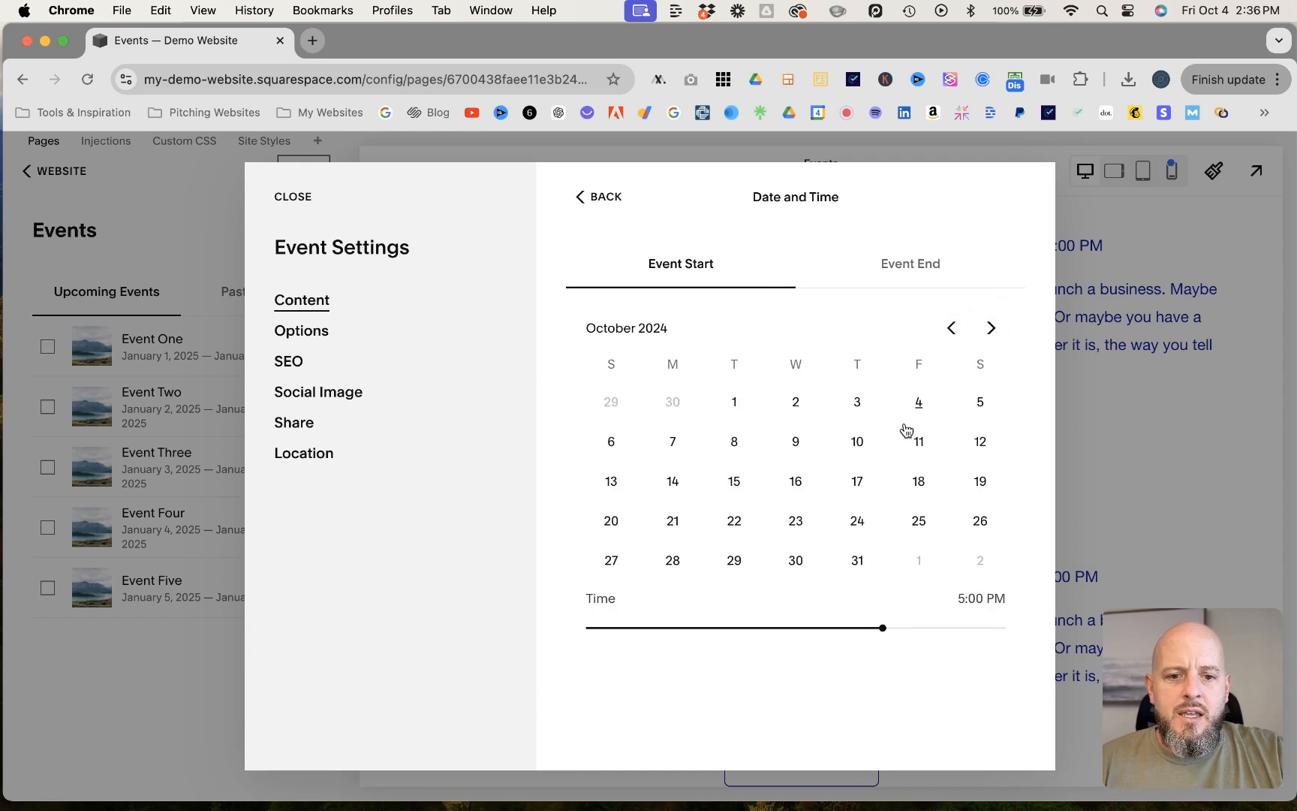
left_click(735, 445)
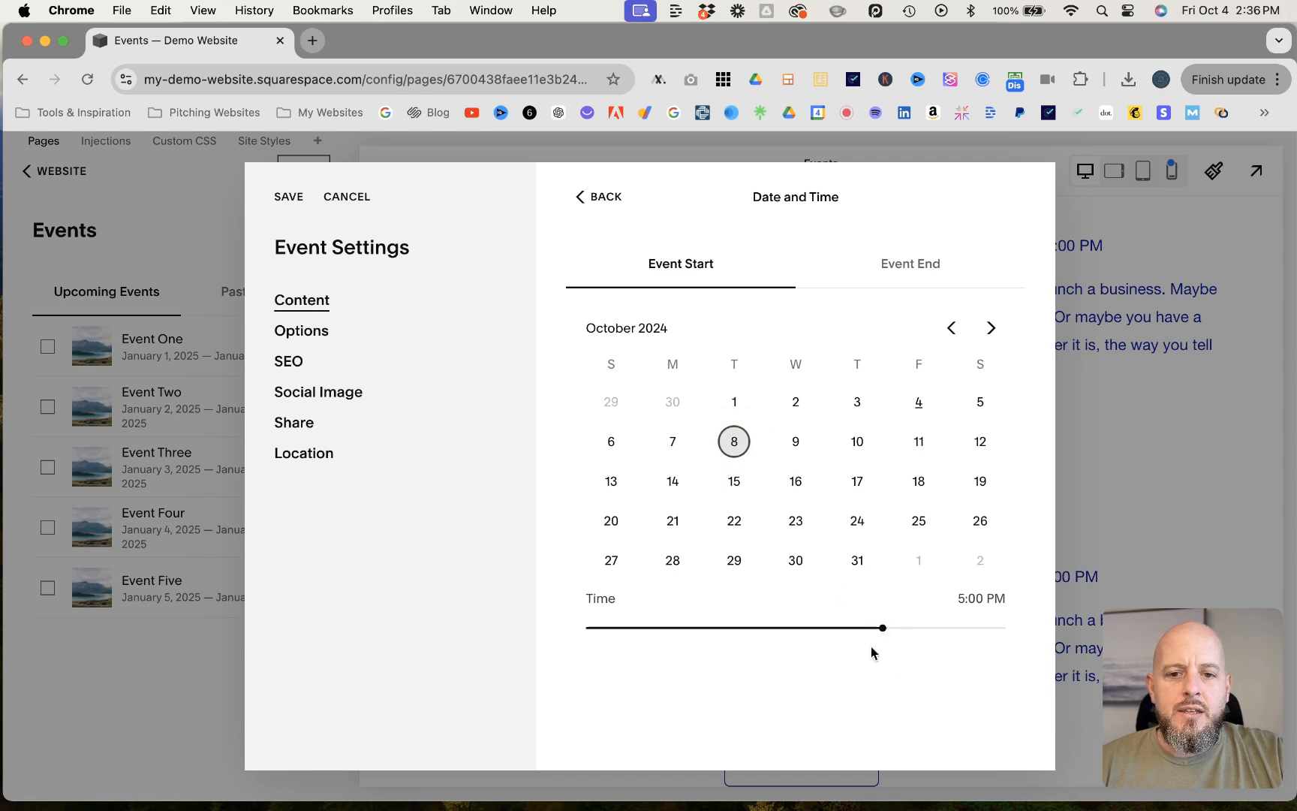
- Set Event One's end to October 8, 2024 at 8:00 PM
left_click(910, 276)
left_click(950, 338)
left_click(951, 337)
left_click(950, 338)
left_click(950, 338)
left_click(950, 338)
left_click(950, 337)
left_click(950, 337)
left_click(950, 338)
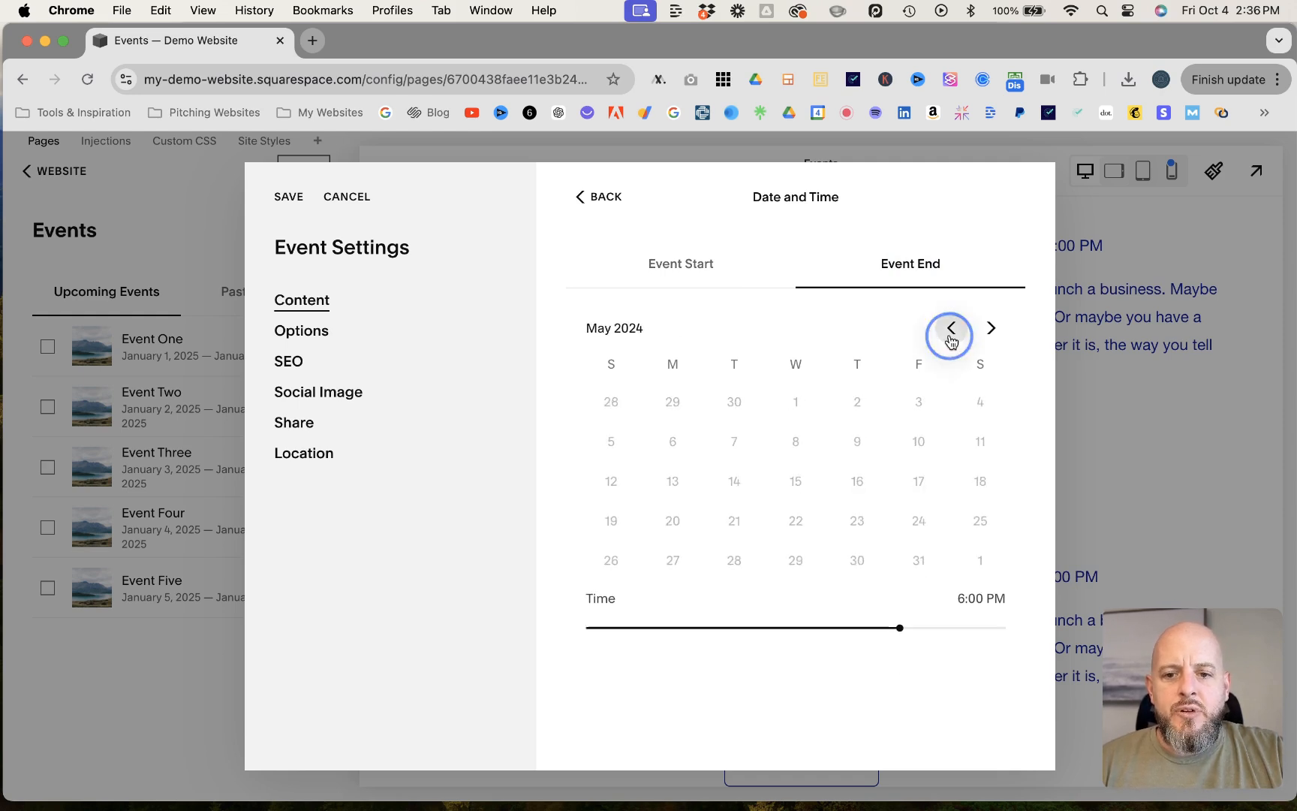
left_click(998, 330)
left_click(1001, 331)
left_click(1001, 331)
left_click(1002, 332)
left_click(1004, 333)
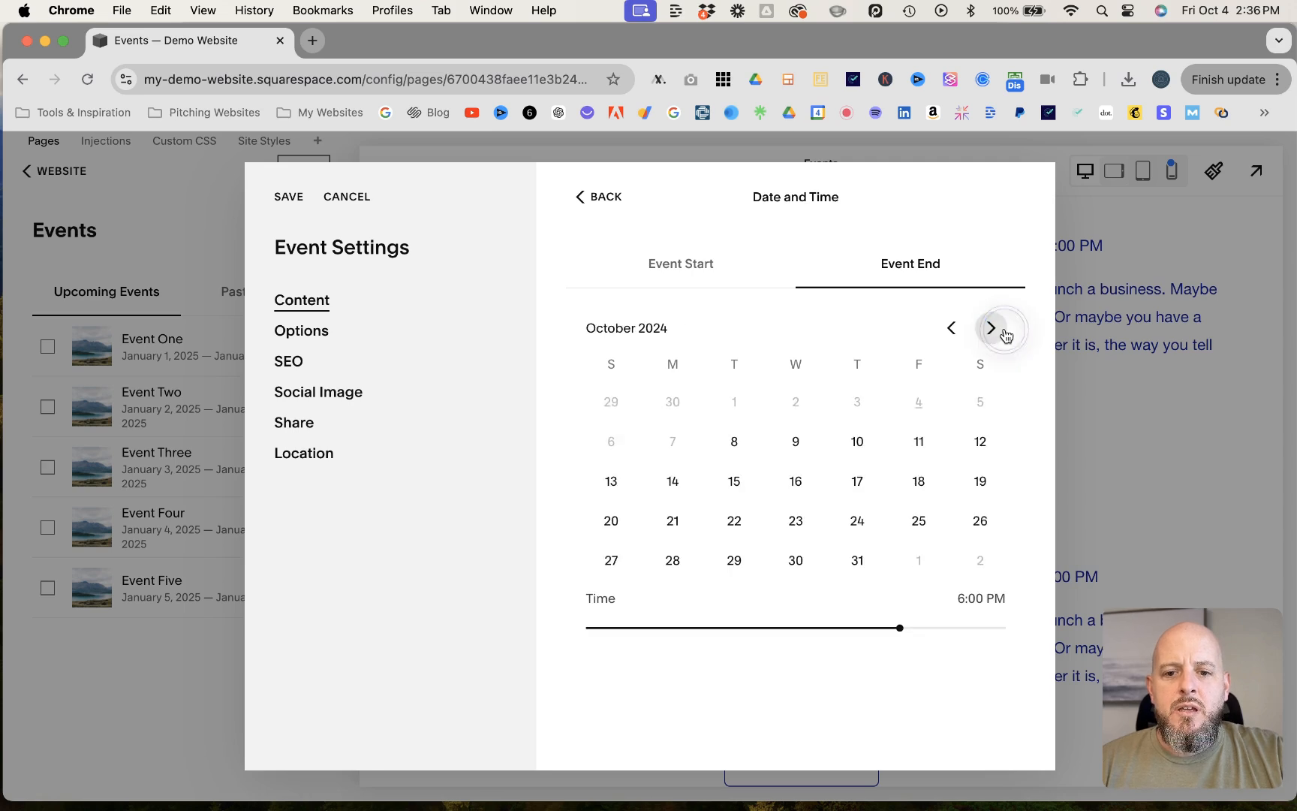
left_click(732, 438)
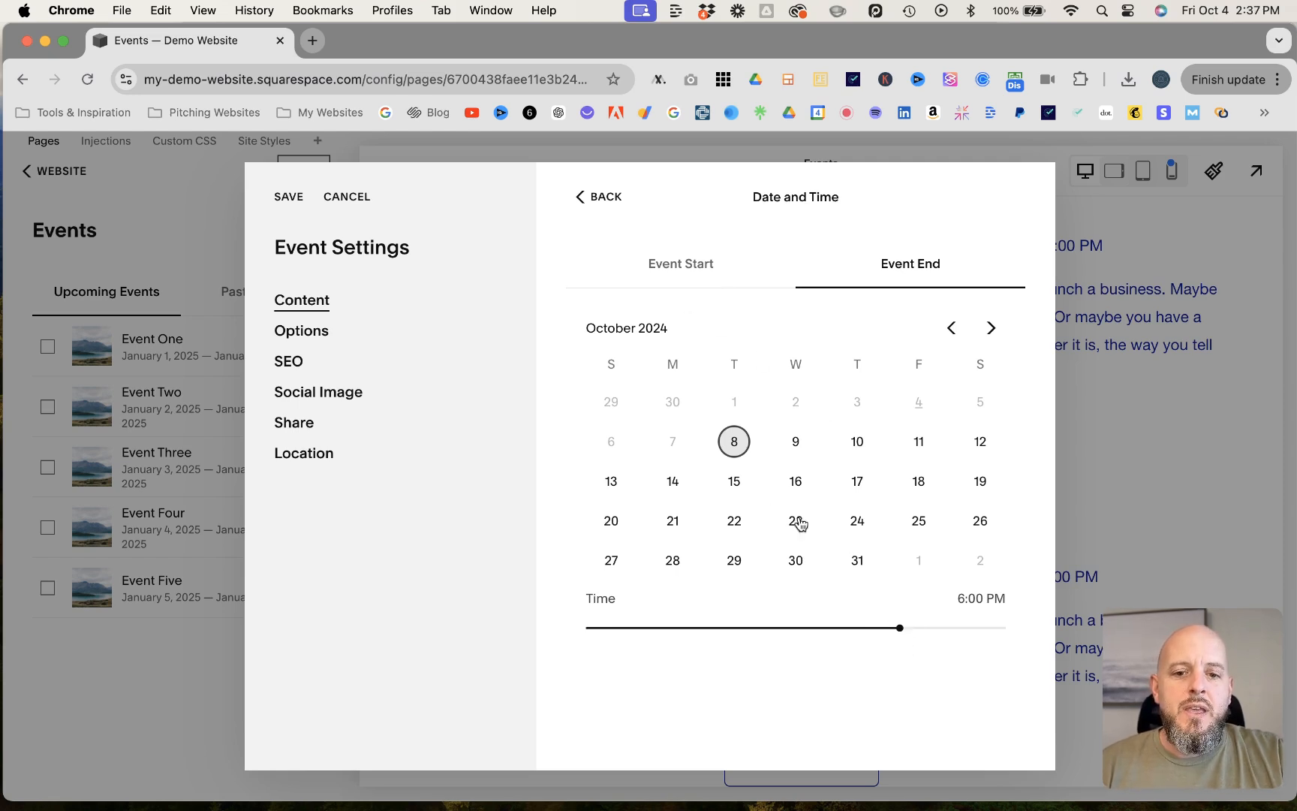
left_click_drag(898, 630, 934, 628)
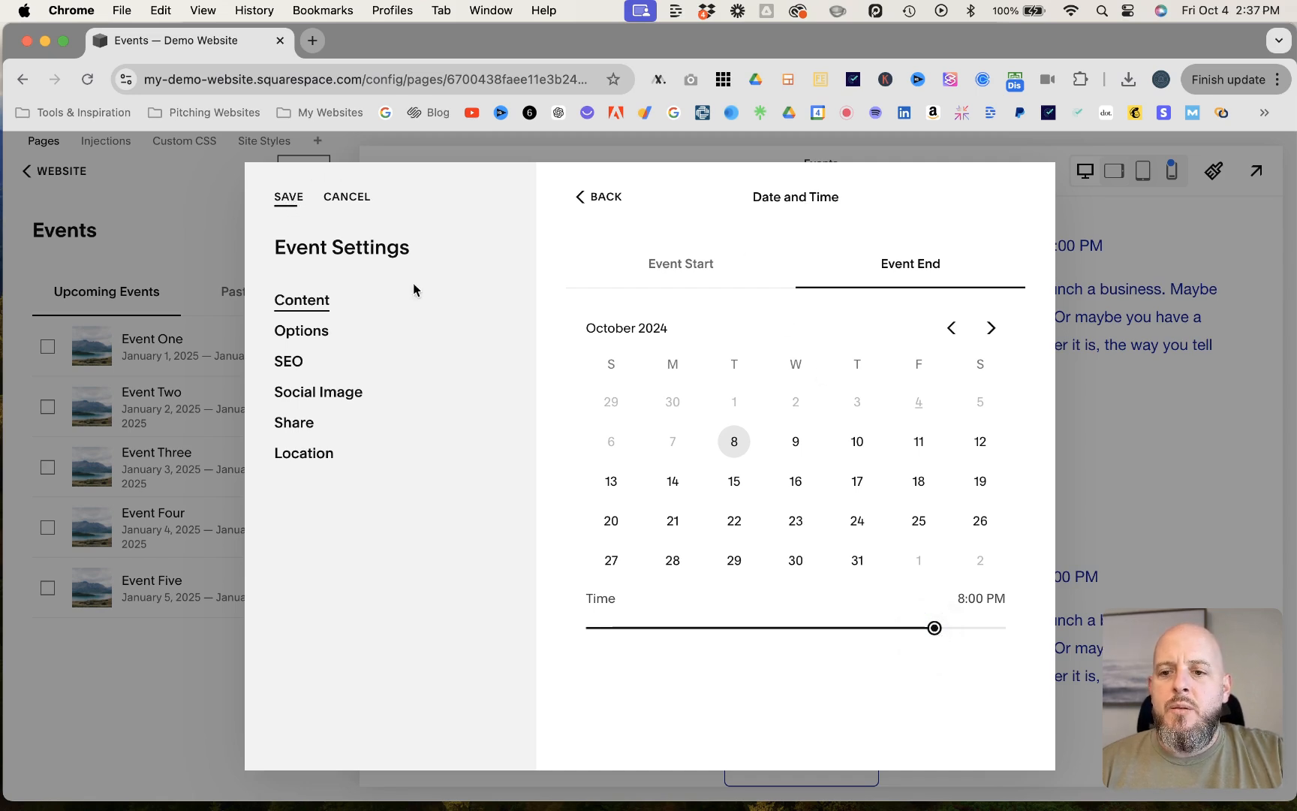
- Mark Event One as a featured event and save its settings
left_click(310, 337)
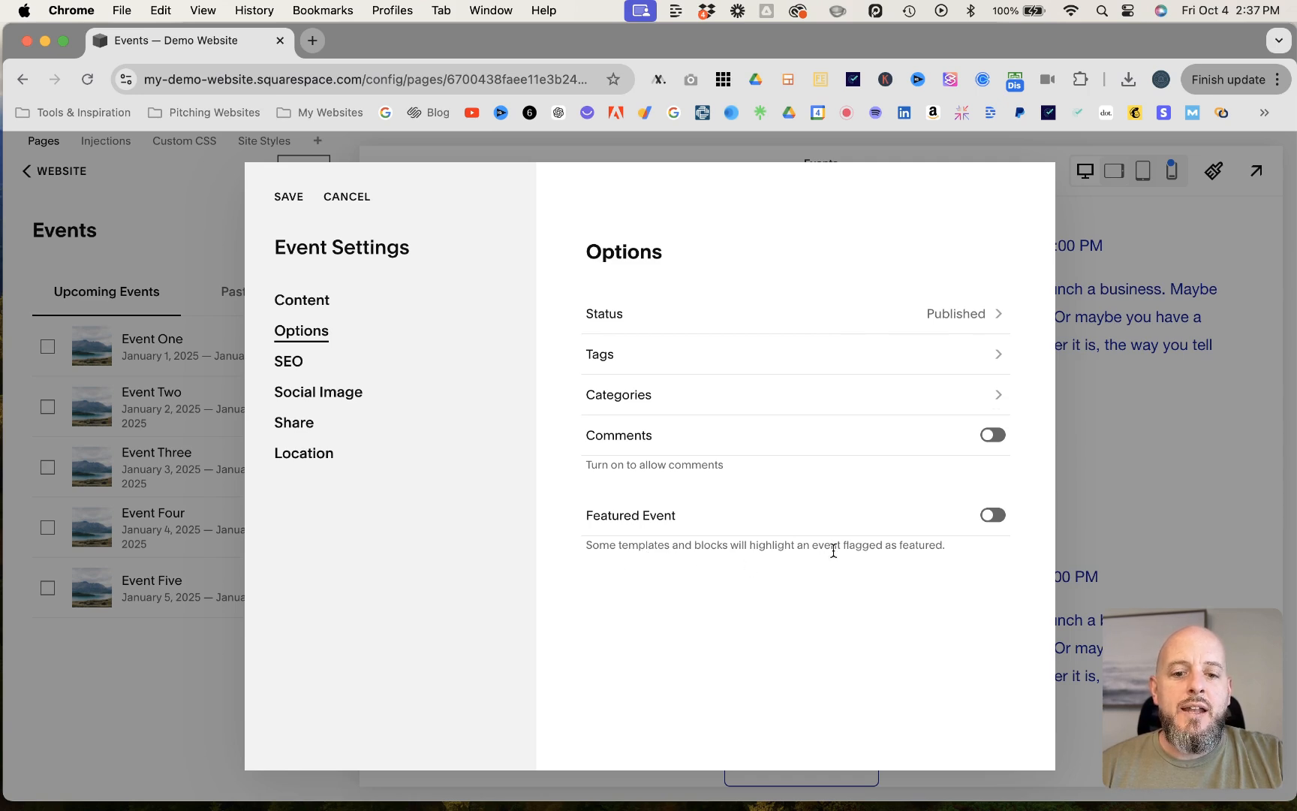
left_click(991, 515)
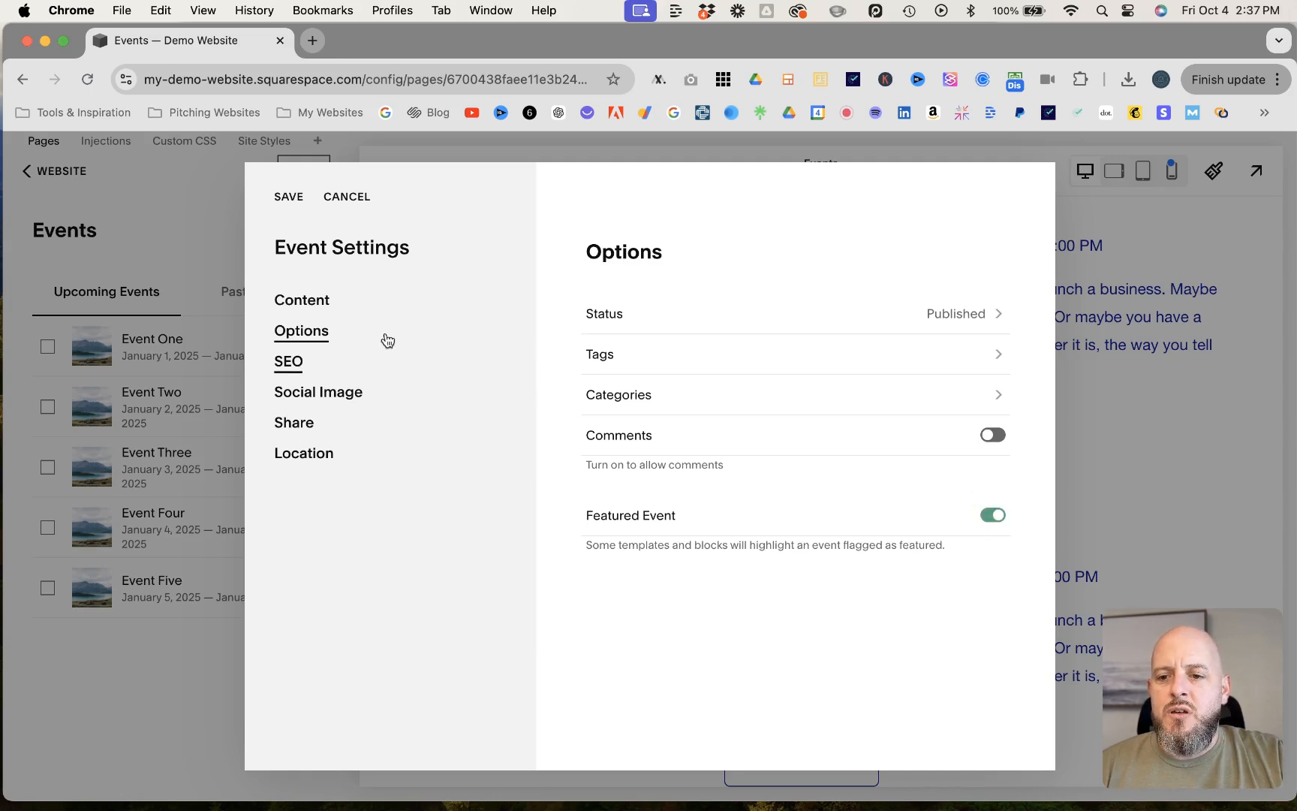
left_click(288, 197)
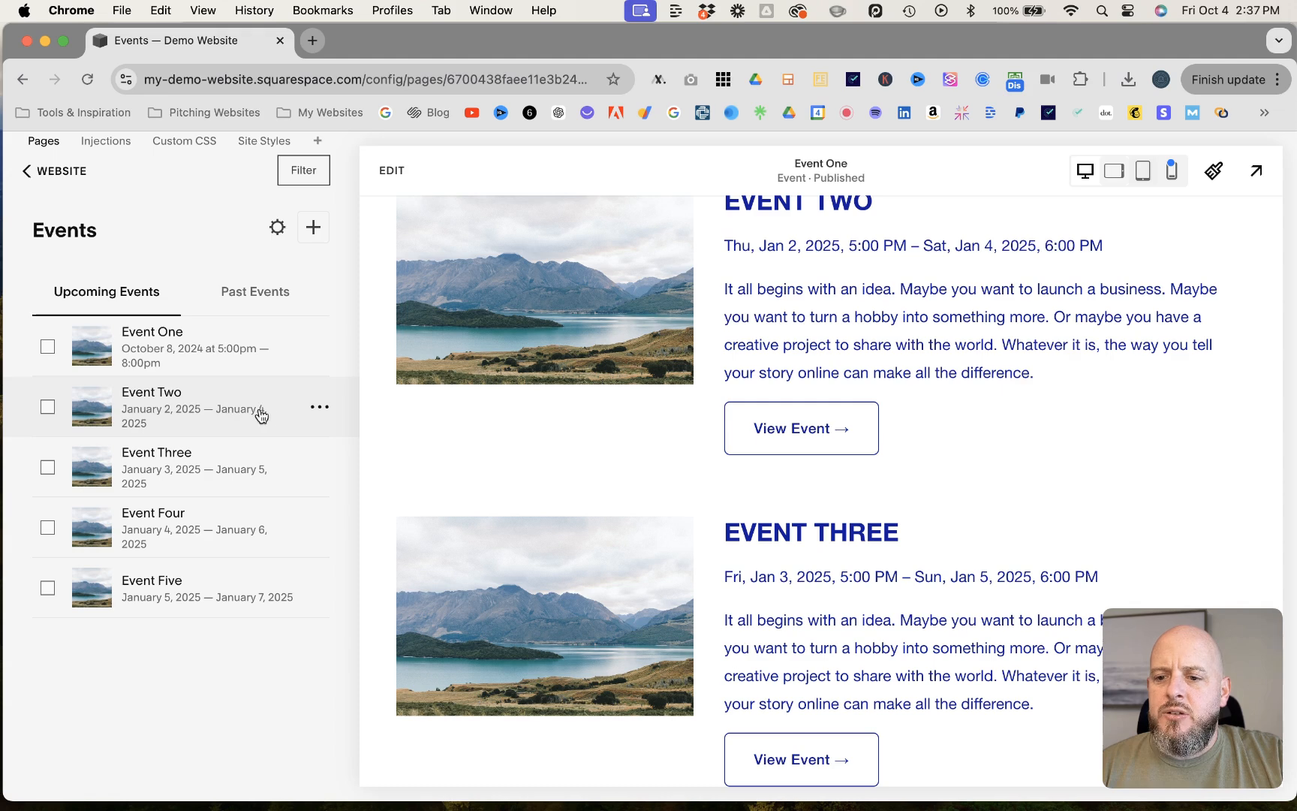
- Open the settings of Event Two and set its start to October 24, 2024 at 4:00 PM
left_click(319, 410)
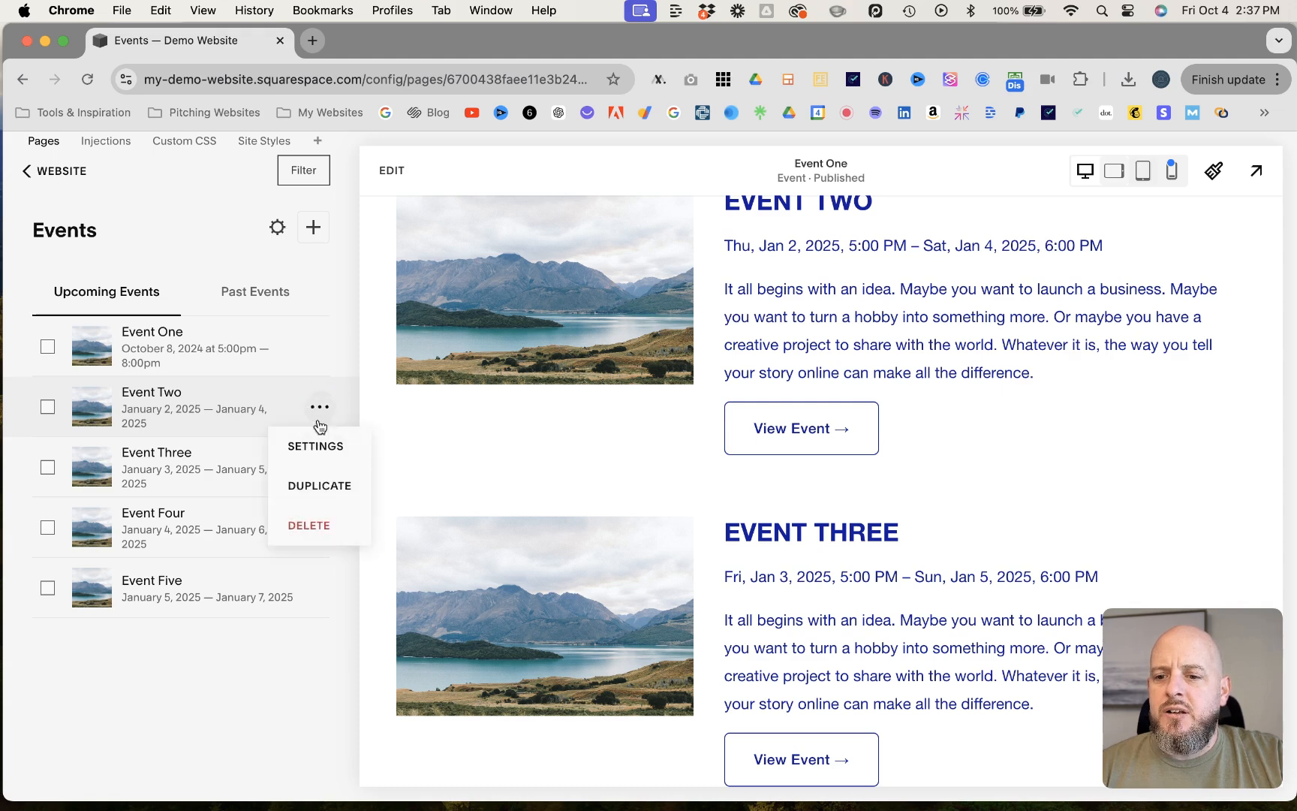
left_click(315, 449)
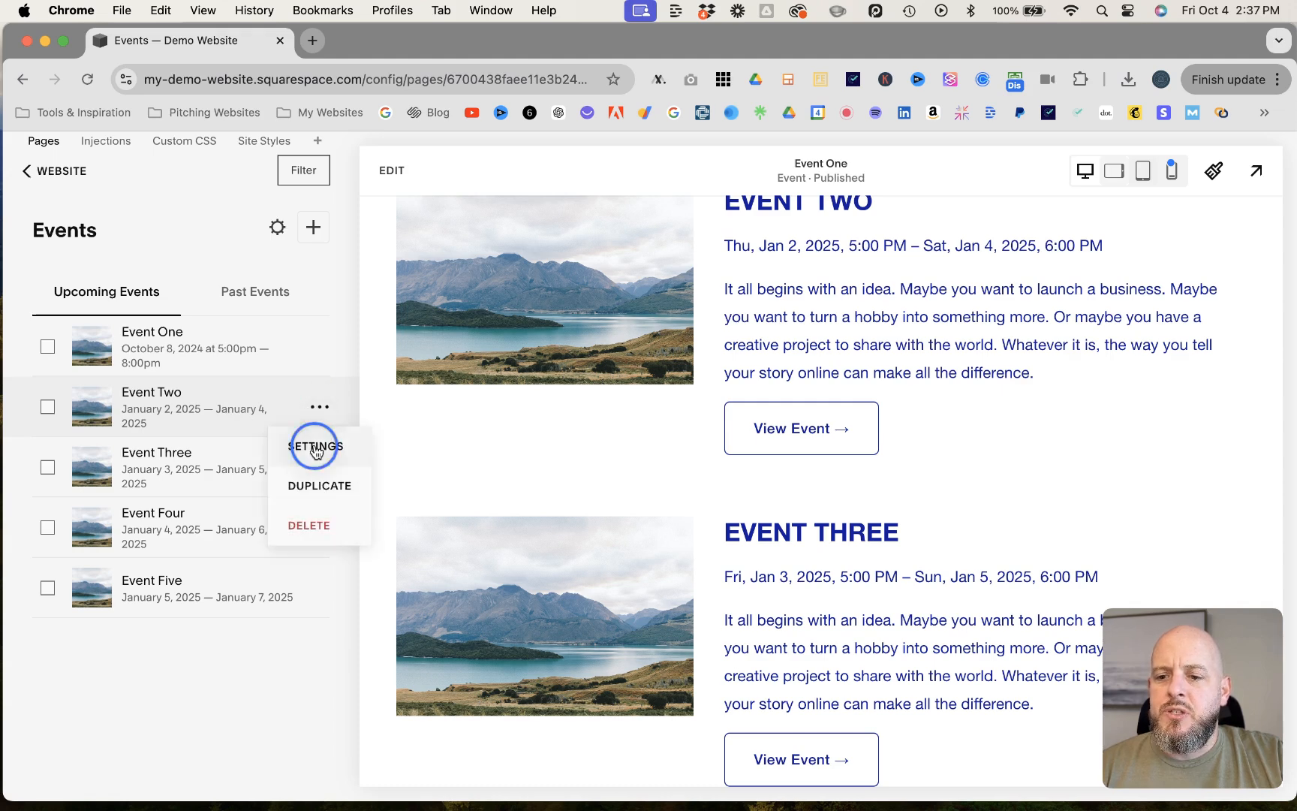
left_click(994, 330)
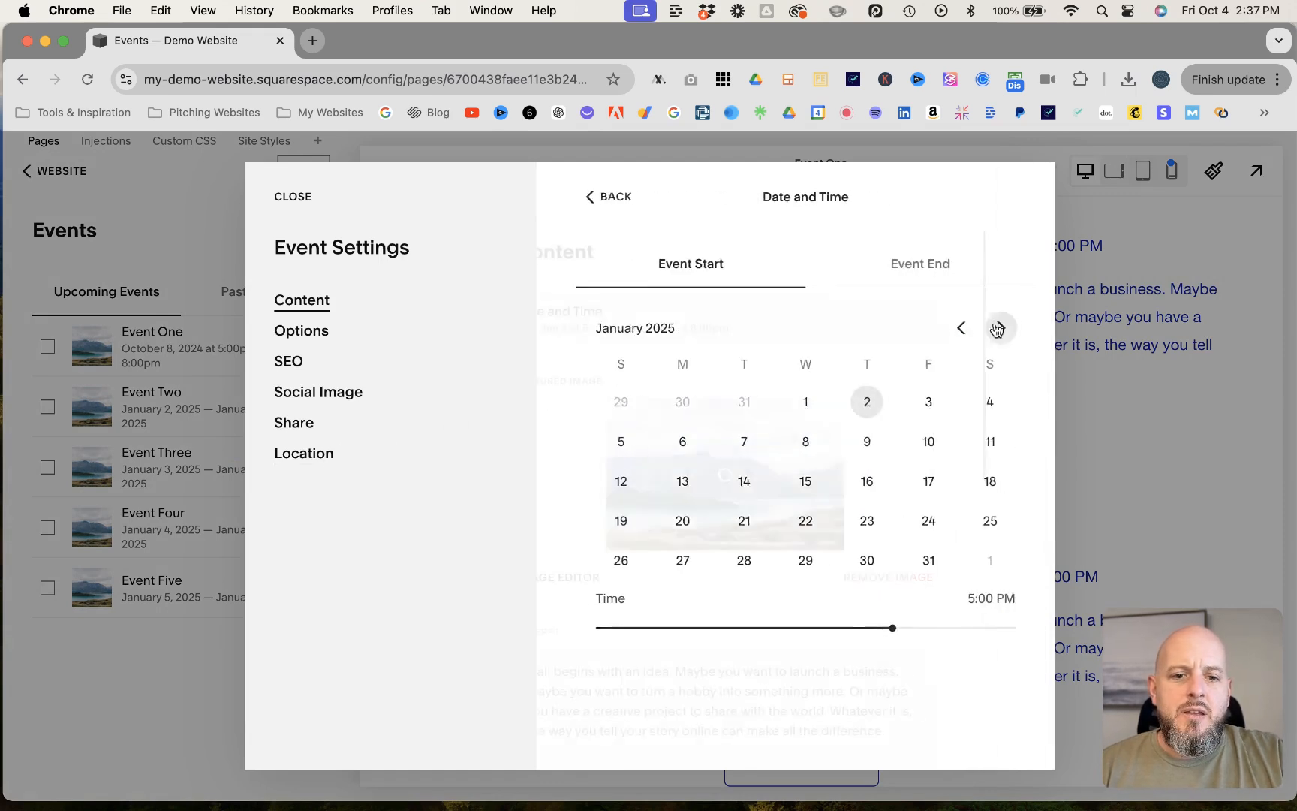
left_click(952, 329)
left_click(952, 329)
left_click(952, 329)
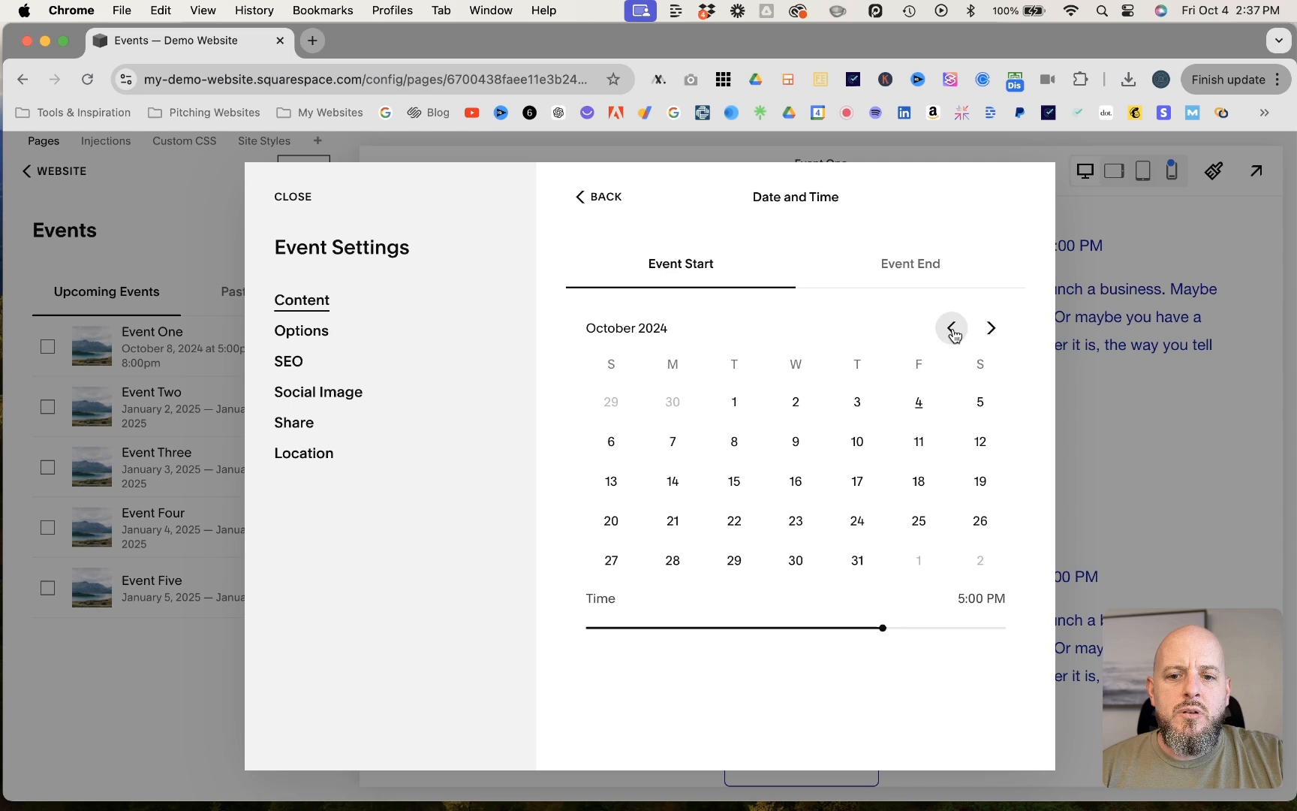
left_click(857, 522)
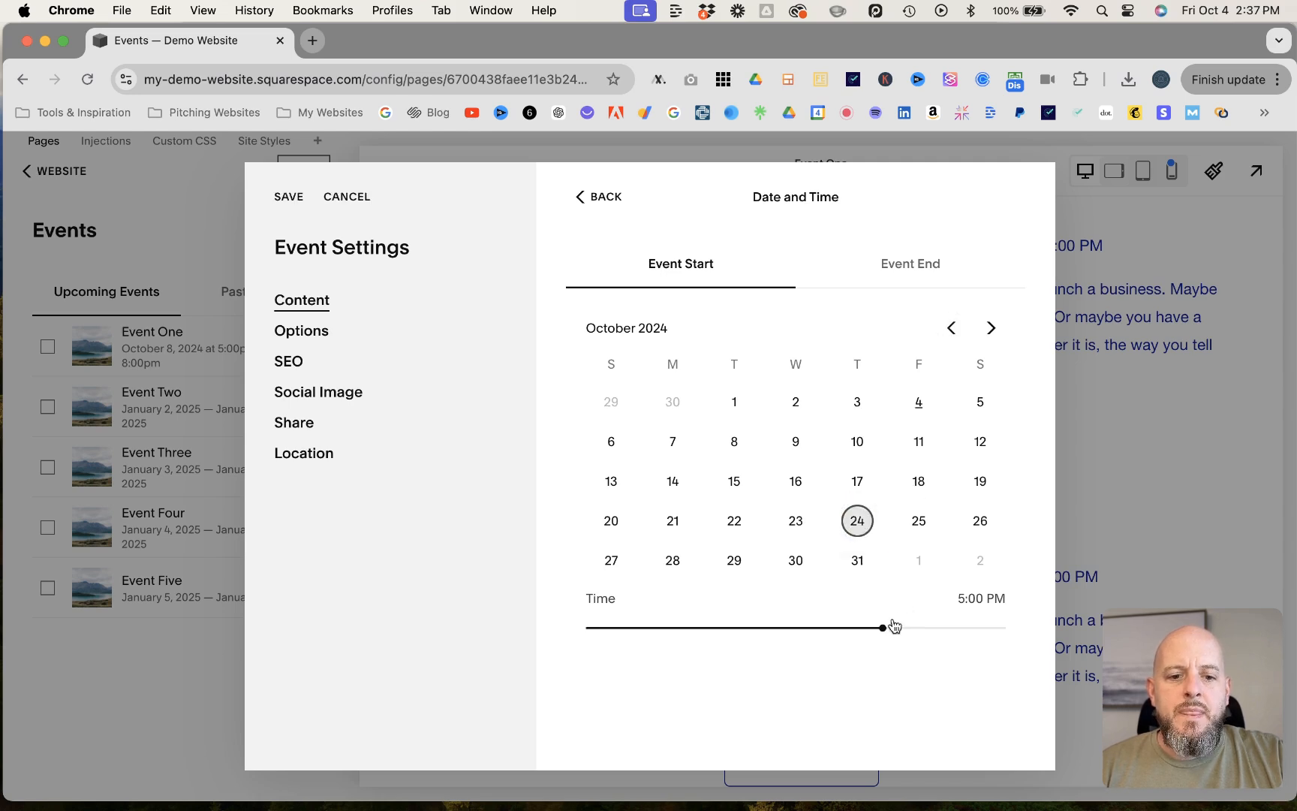
left_click_drag(882, 627, 866, 628)
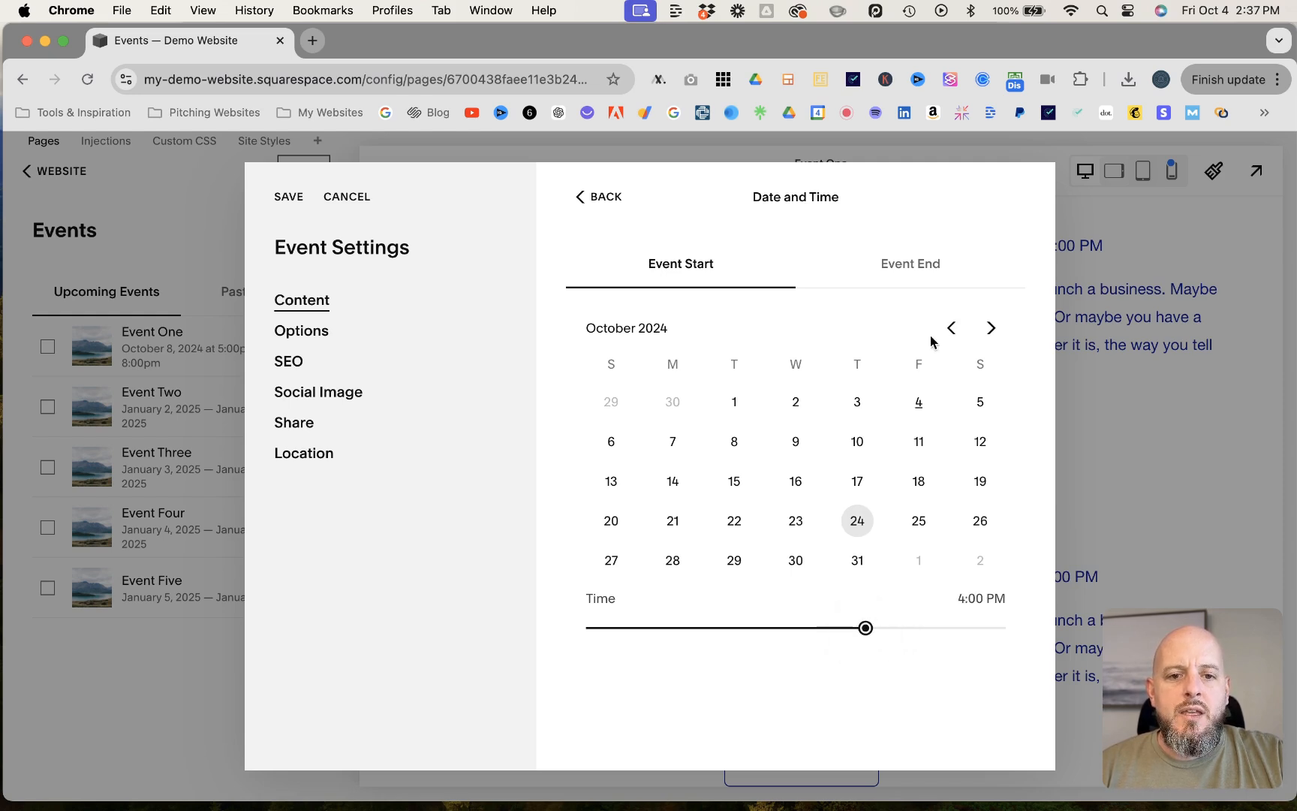
- Set Event Two's end to October 24, 2024 at 6:00 PM and save its settings
left_click(936, 274)
left_click(951, 328)
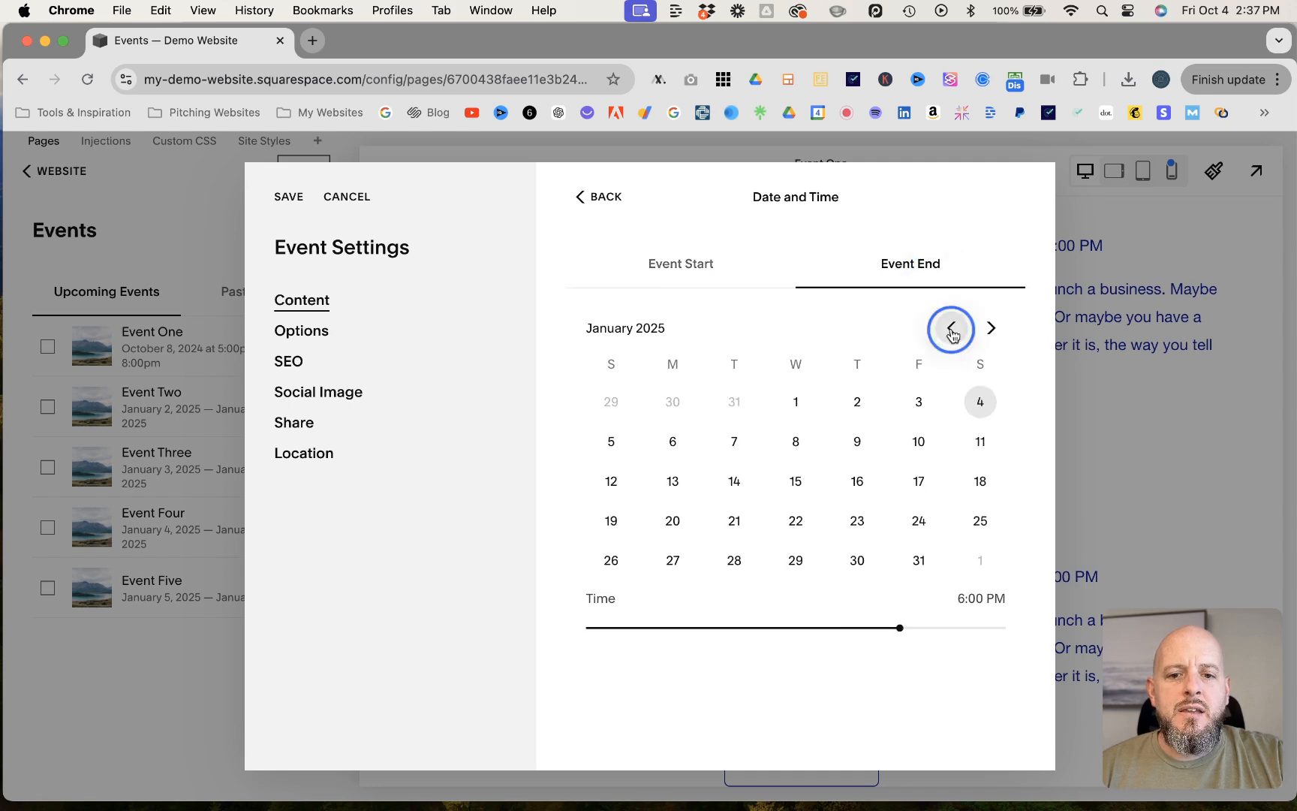
left_click(951, 328)
left_click(951, 328)
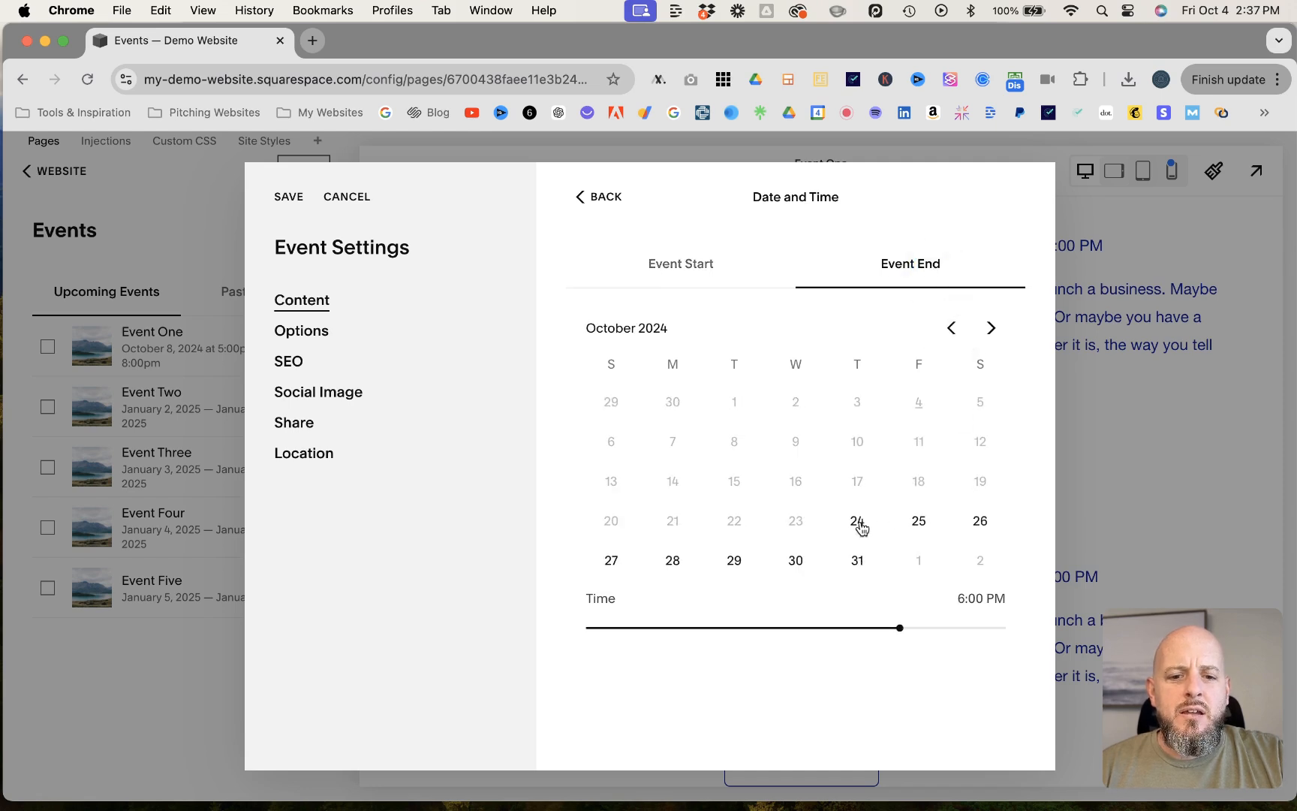
left_click(858, 522)
left_click(900, 628)
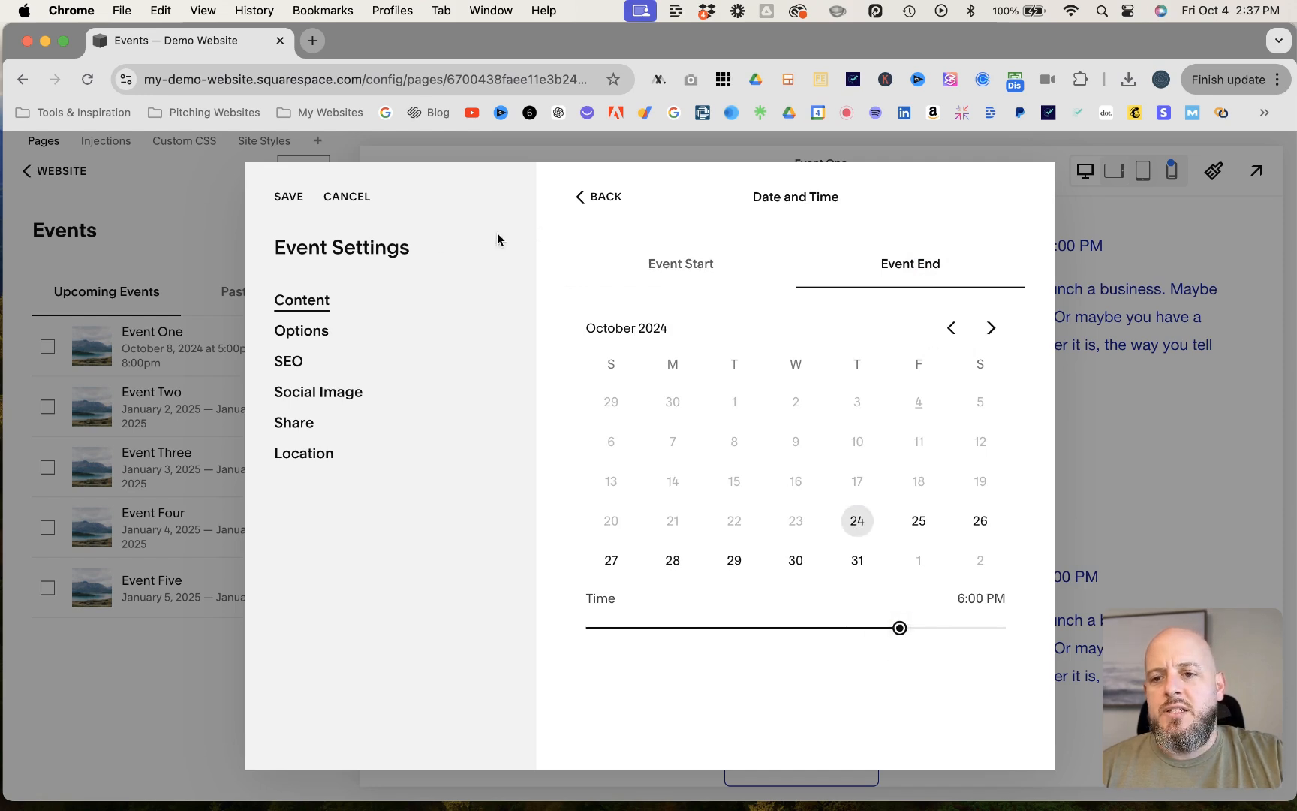
left_click(288, 198)
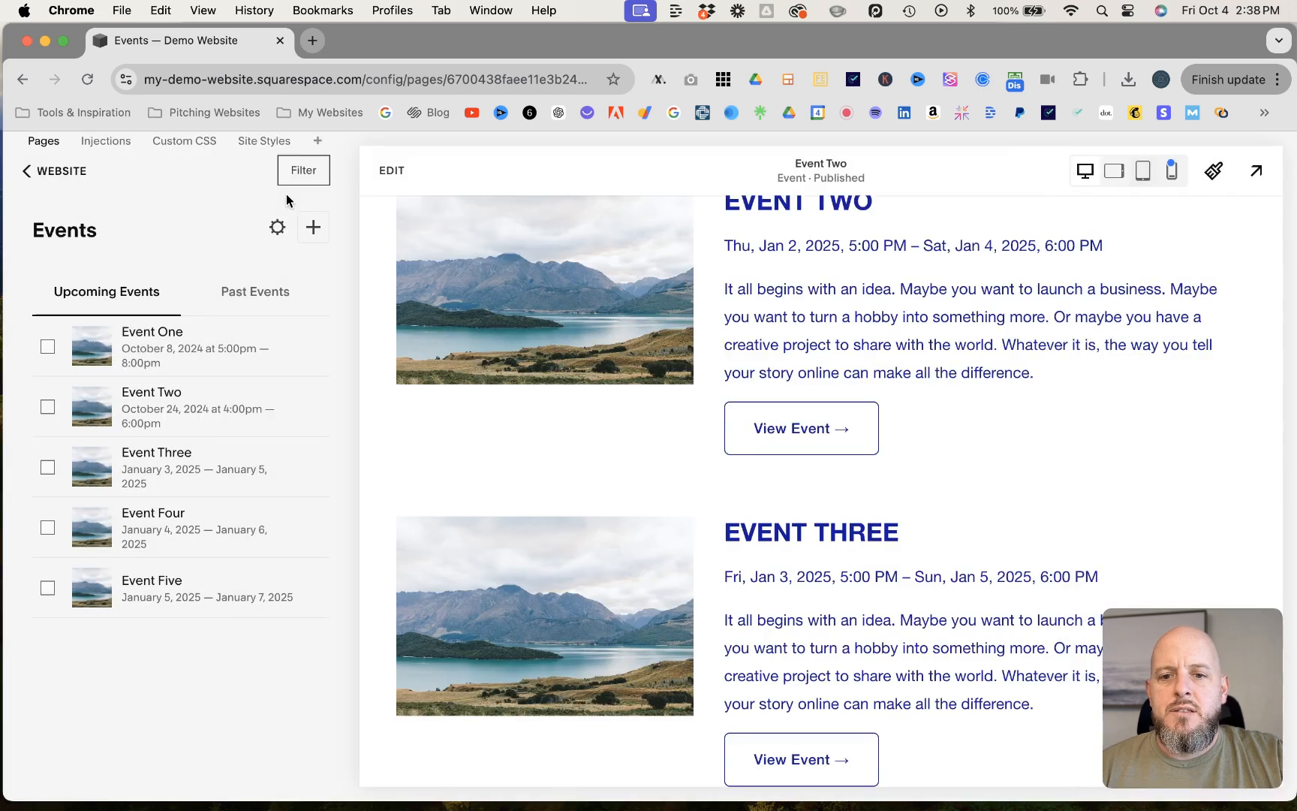
- Reopen Event Two's settings and review its content options, including featured image, excerpt, event URL, author and source URL
left_click(320, 412)
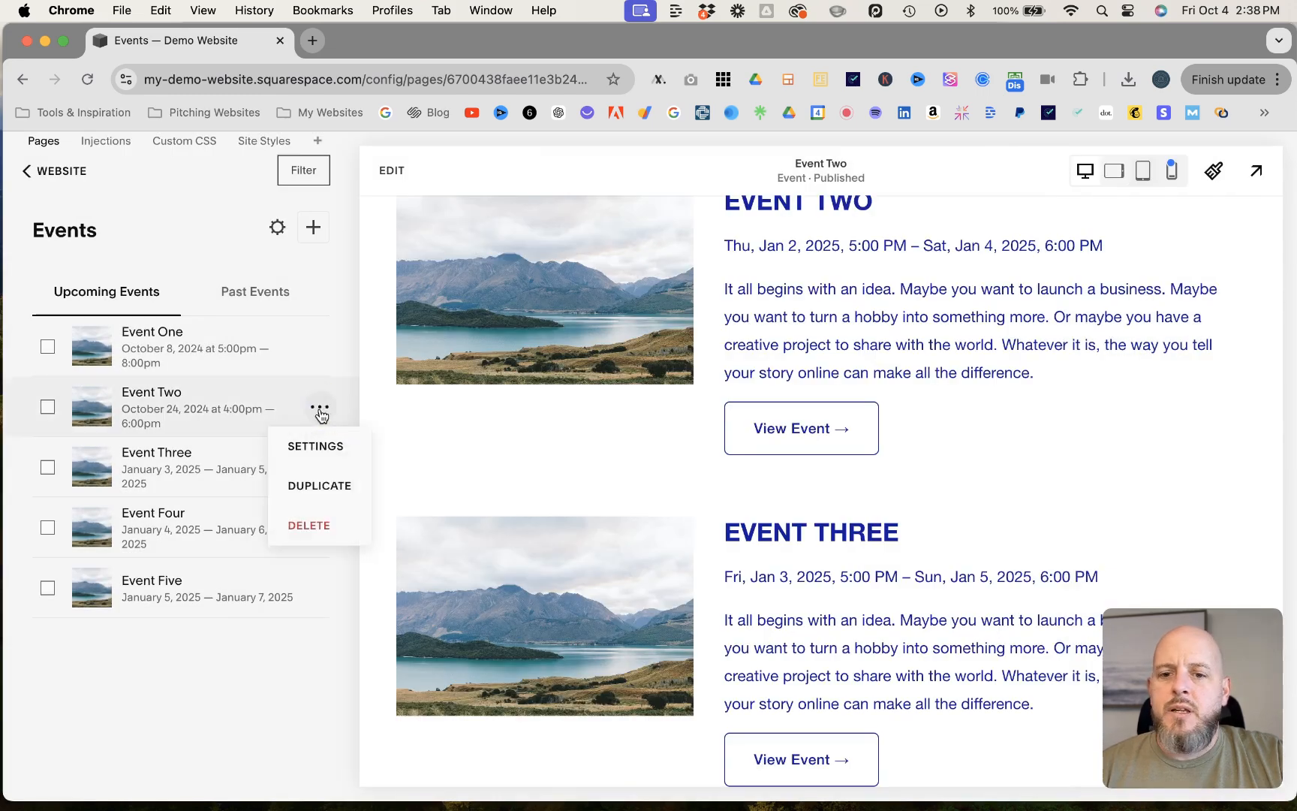
left_click(322, 444)
scroll(664, 629, "down", 4)
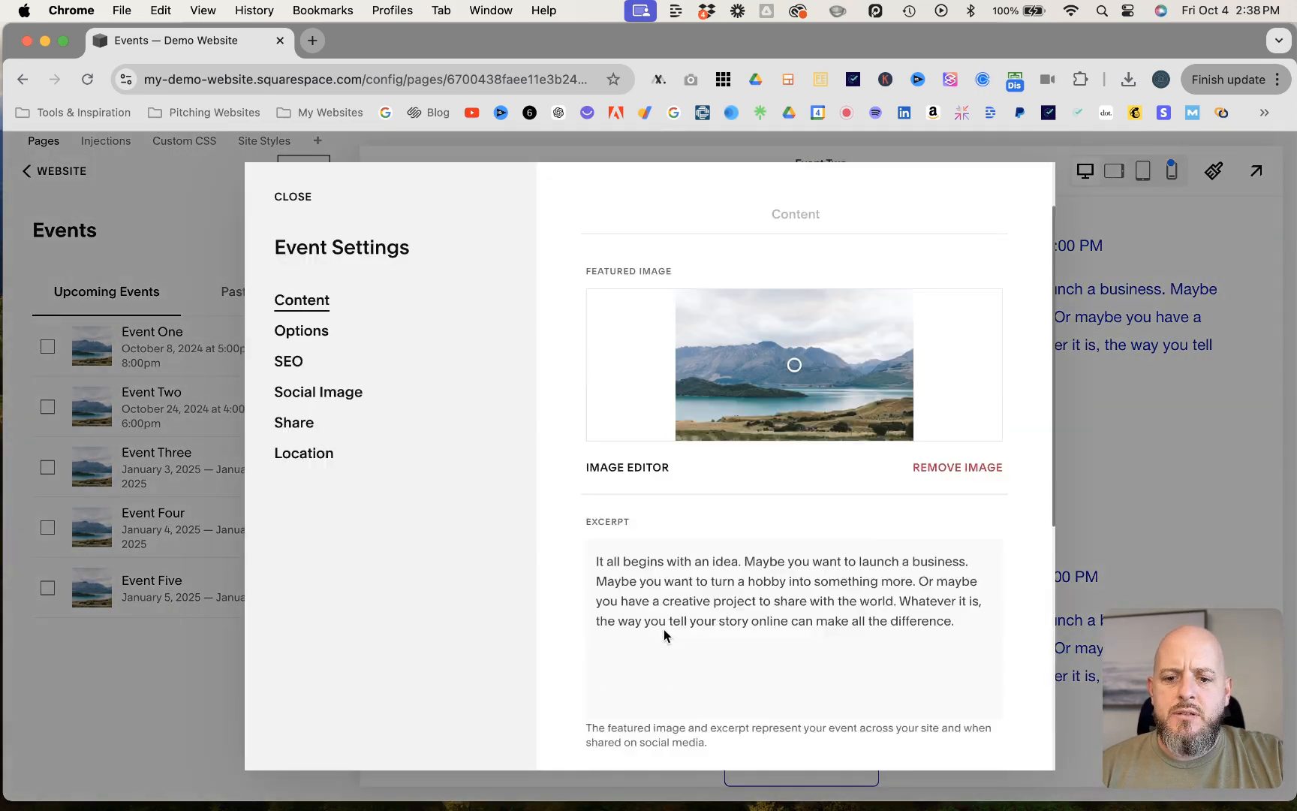
scroll(664, 634, "down", 3)
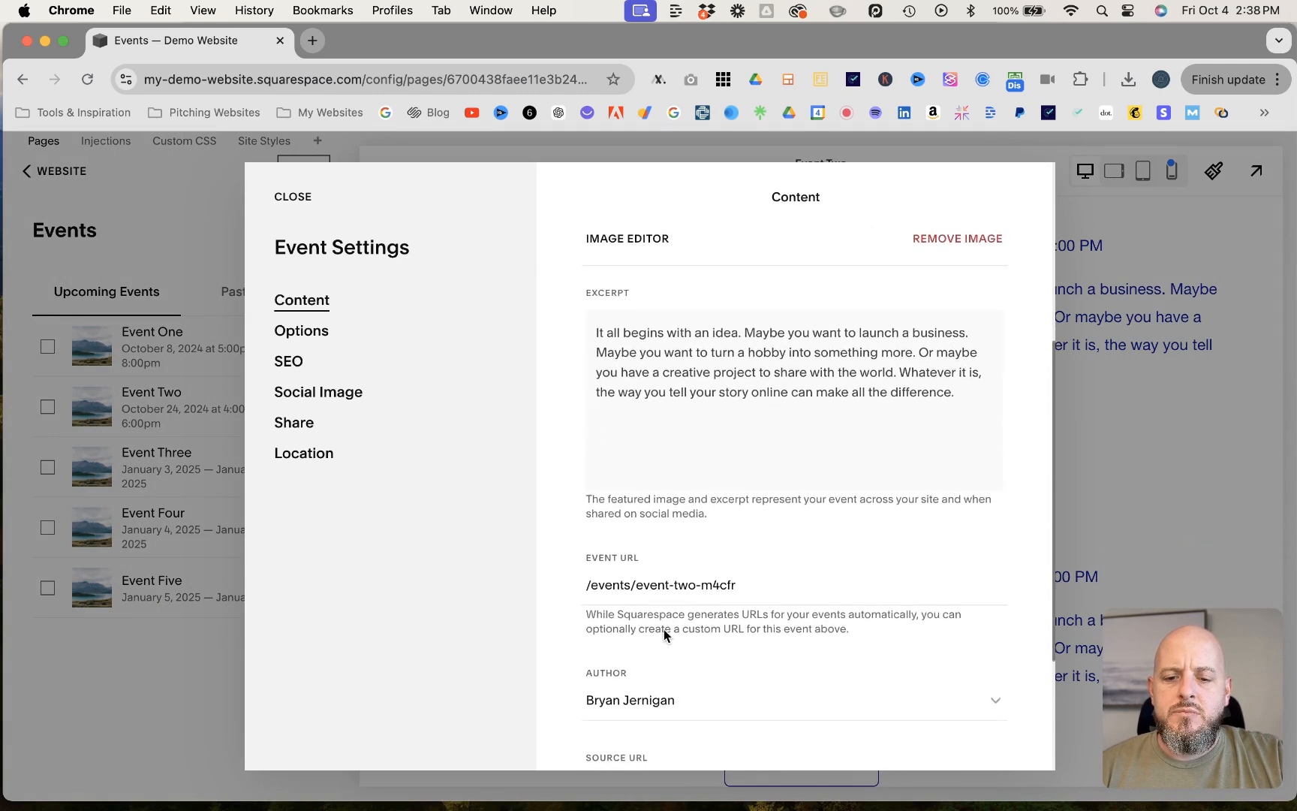
scroll(692, 494, "down", 1)
scroll(692, 496, "up", 1)
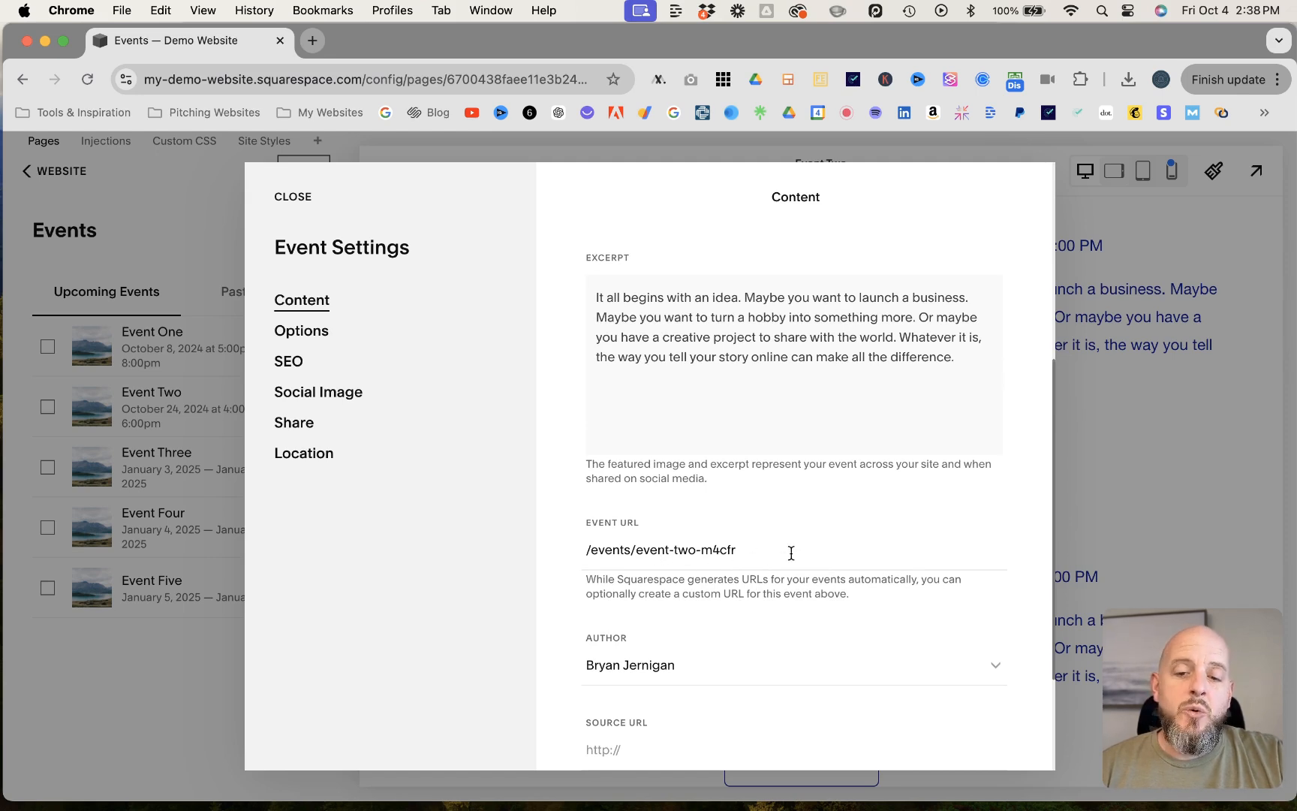
scroll(791, 552, "down", 1)
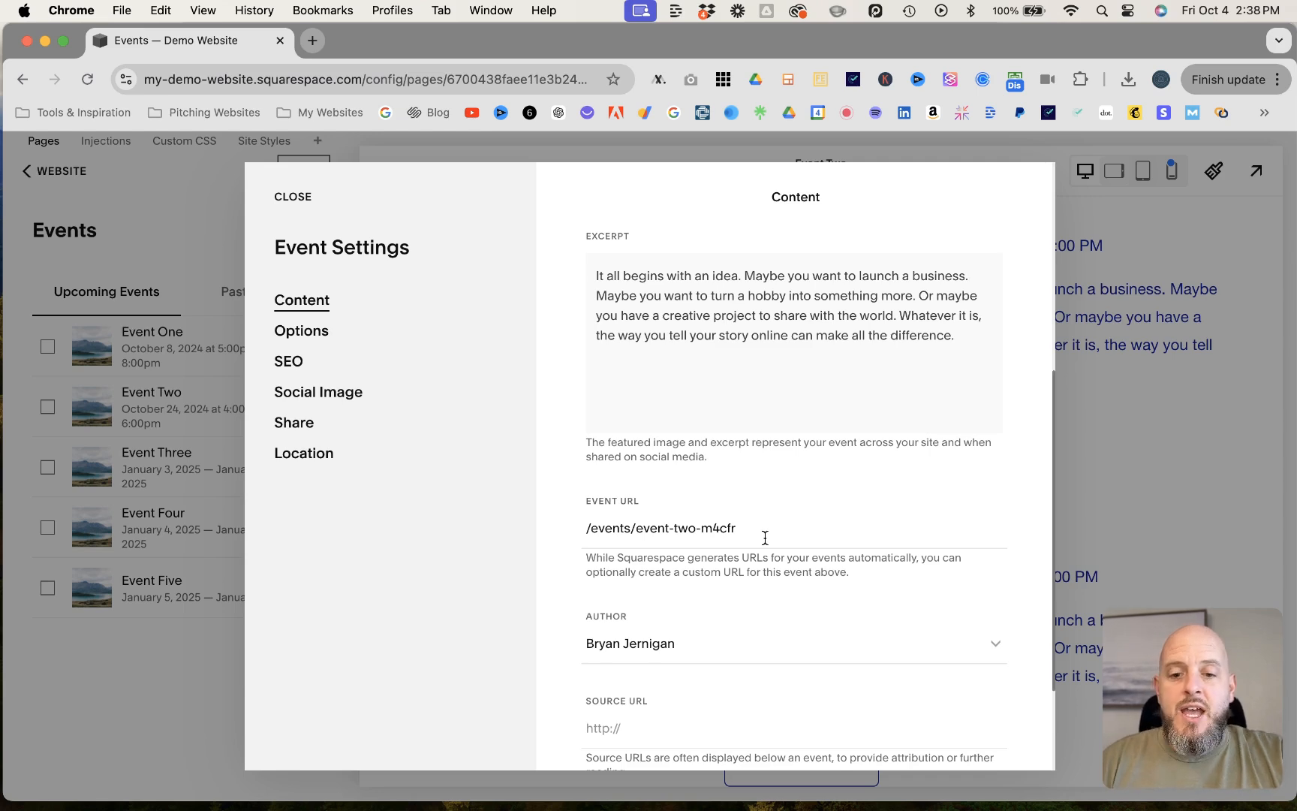
scroll(769, 519, "up", 5)
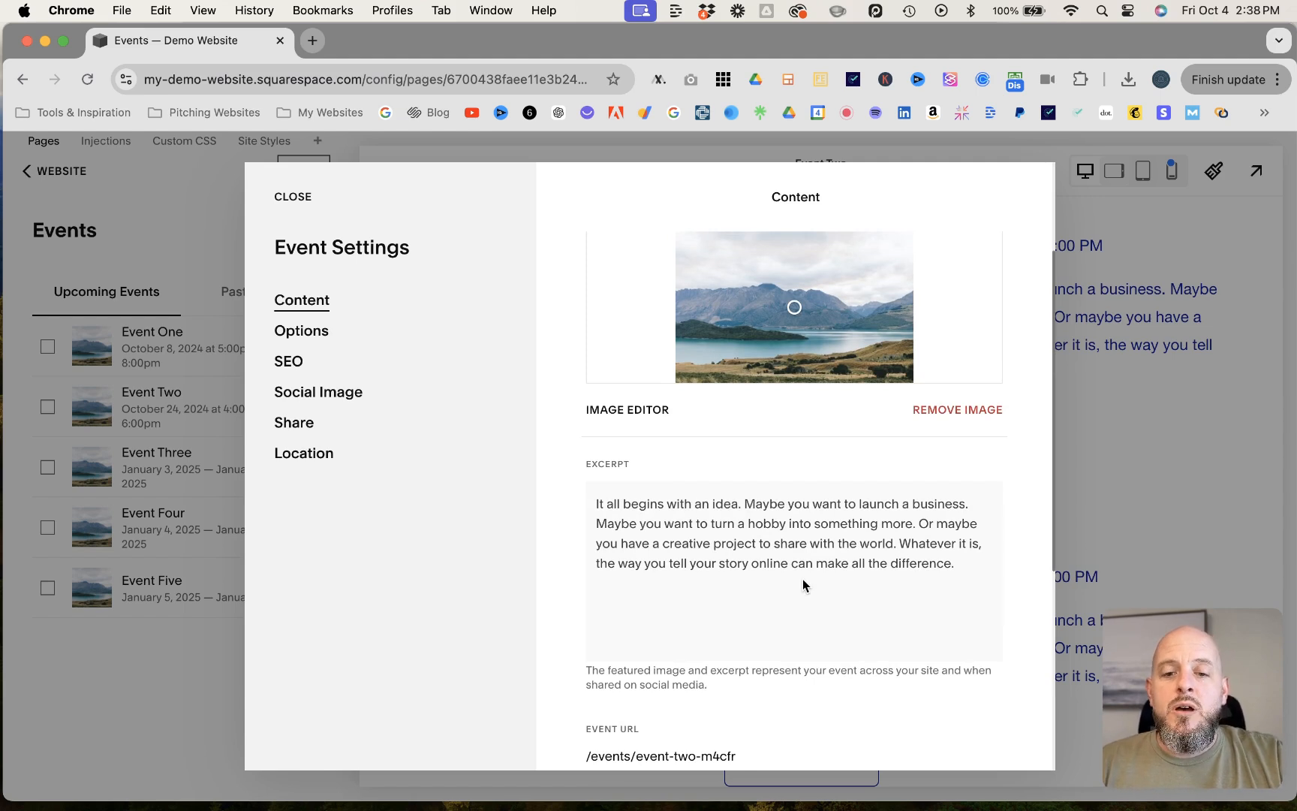
scroll(785, 484, "up", 4)
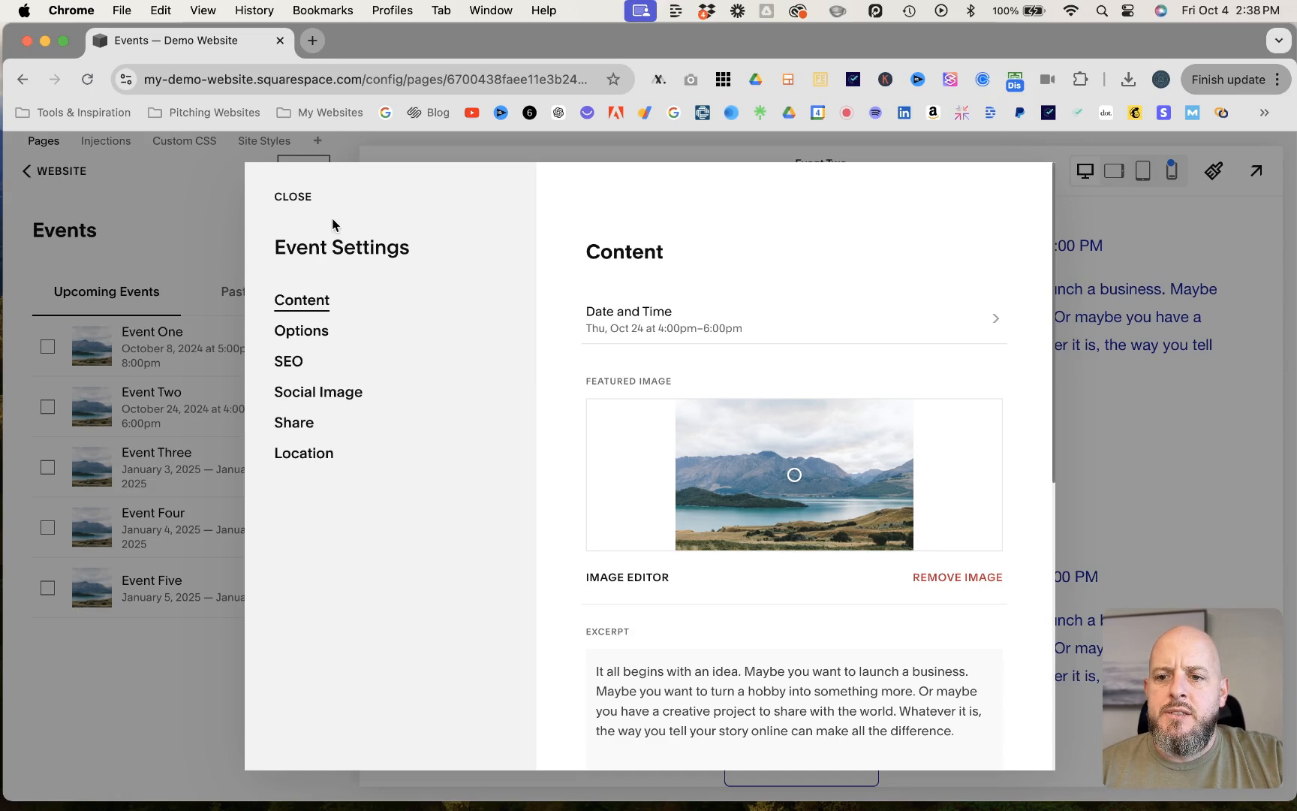
- Close Event Two's settings, return to the site's page list and open the Home page at its calendar section
left_click(293, 197)
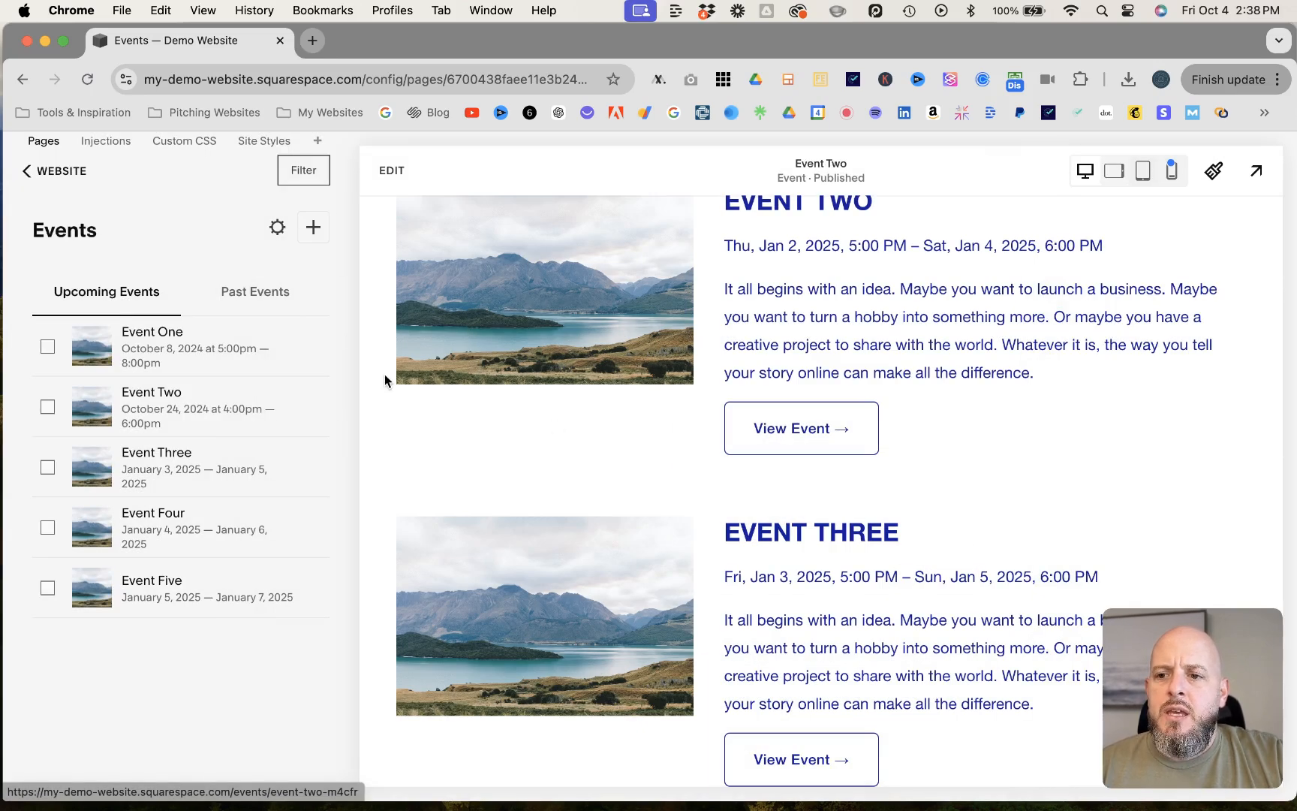
left_click(30, 171)
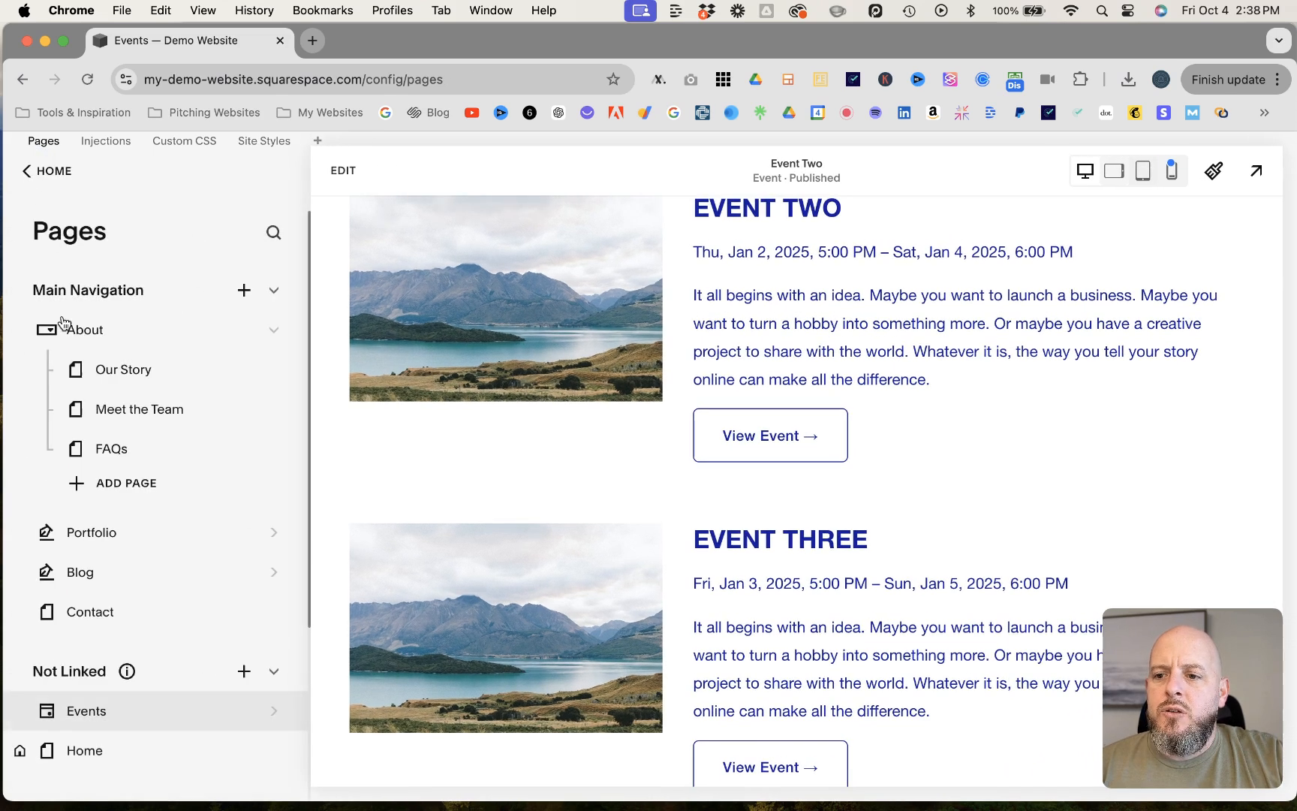
left_click(79, 751)
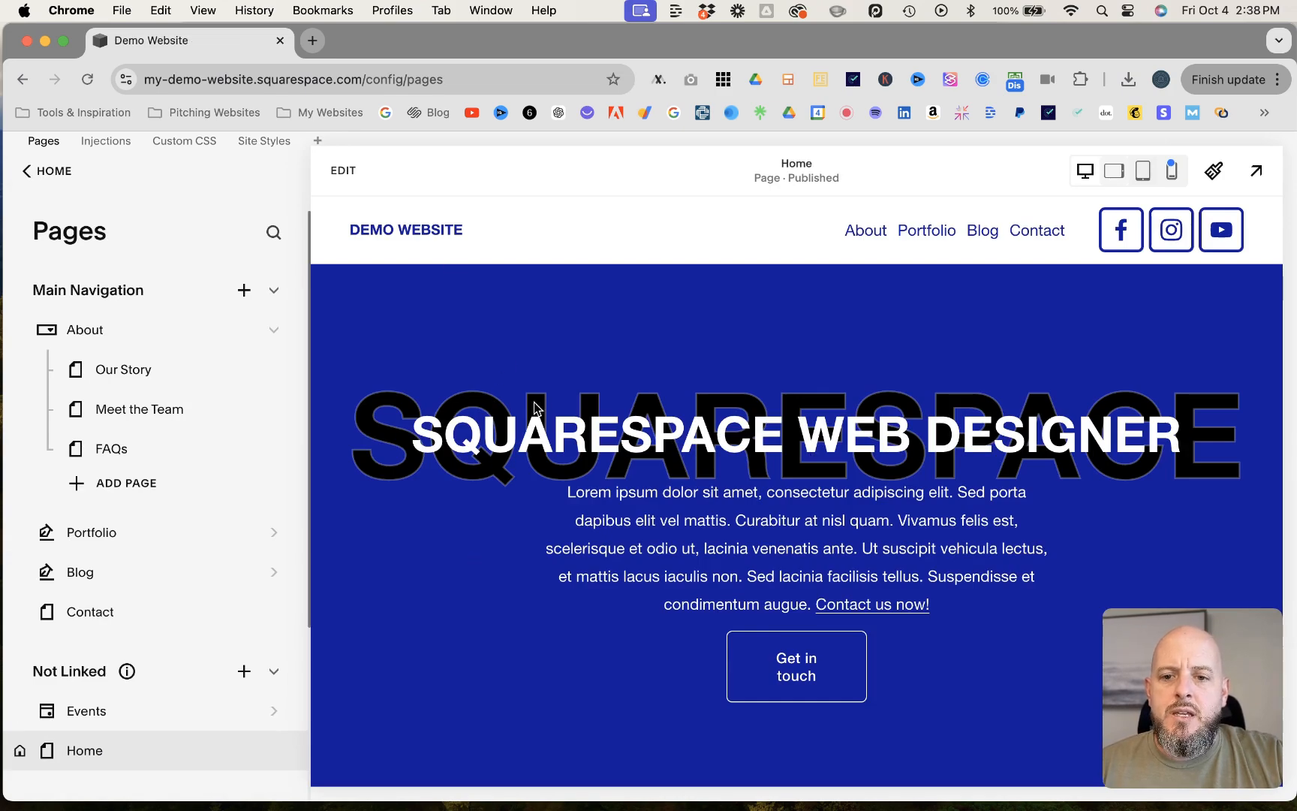
scroll(535, 407, "down", 20)
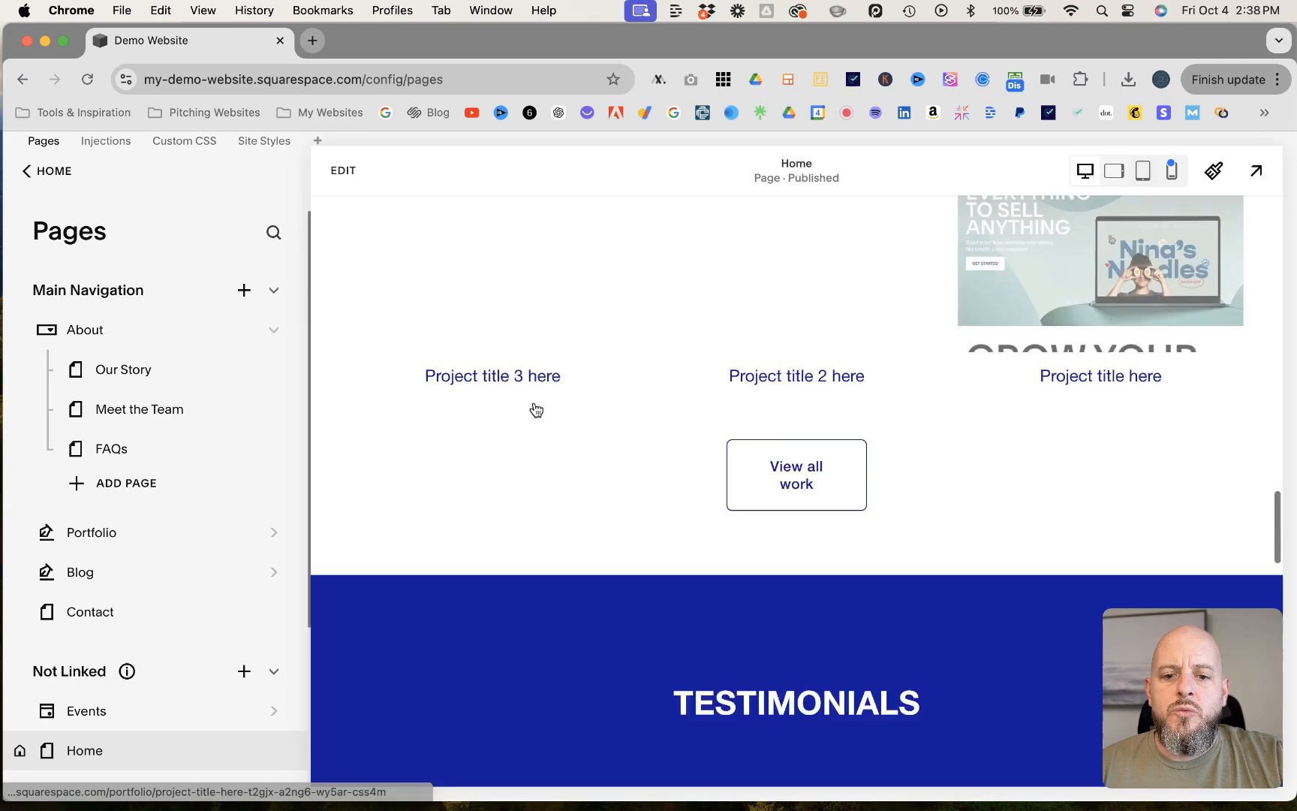
scroll(535, 407, "down", 10)
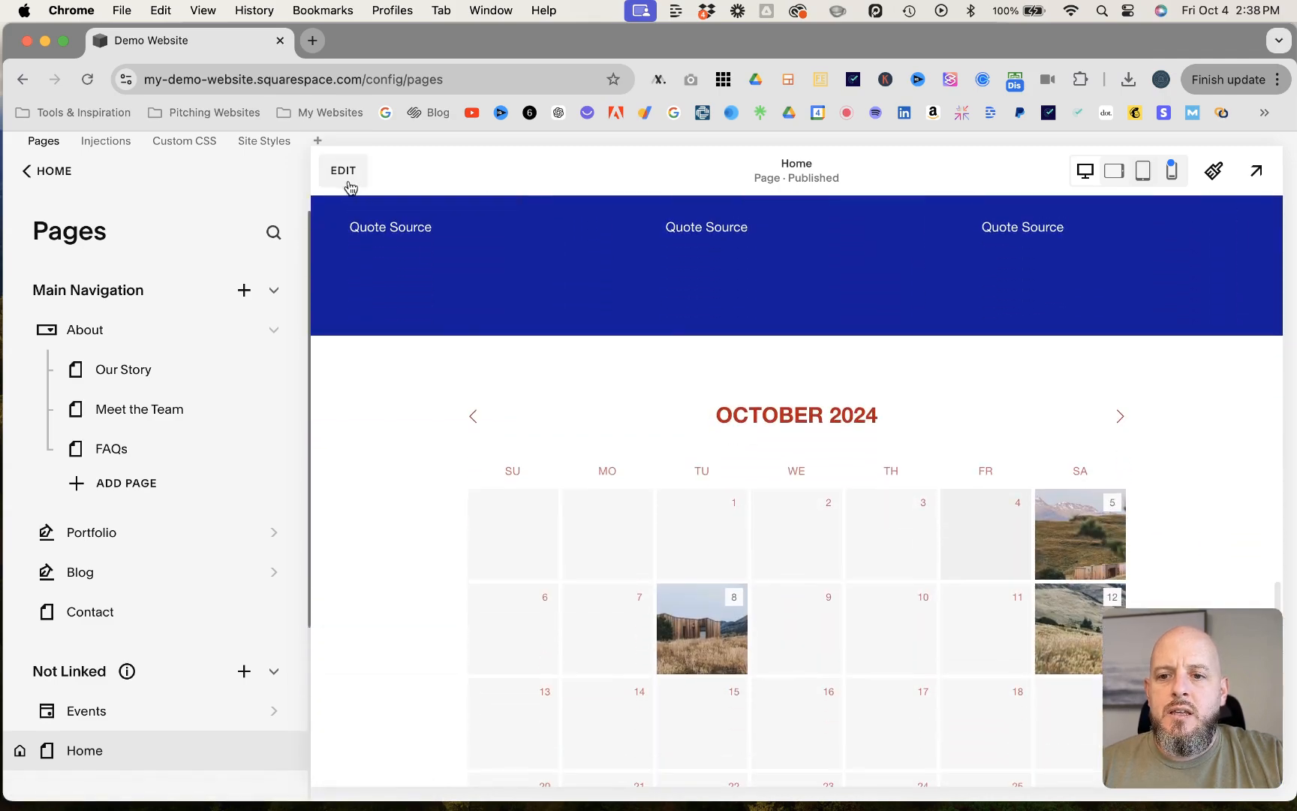
- Edit the Home page's calendar block to use the Events page as its source, then save the page and exit editing
left_click(343, 171)
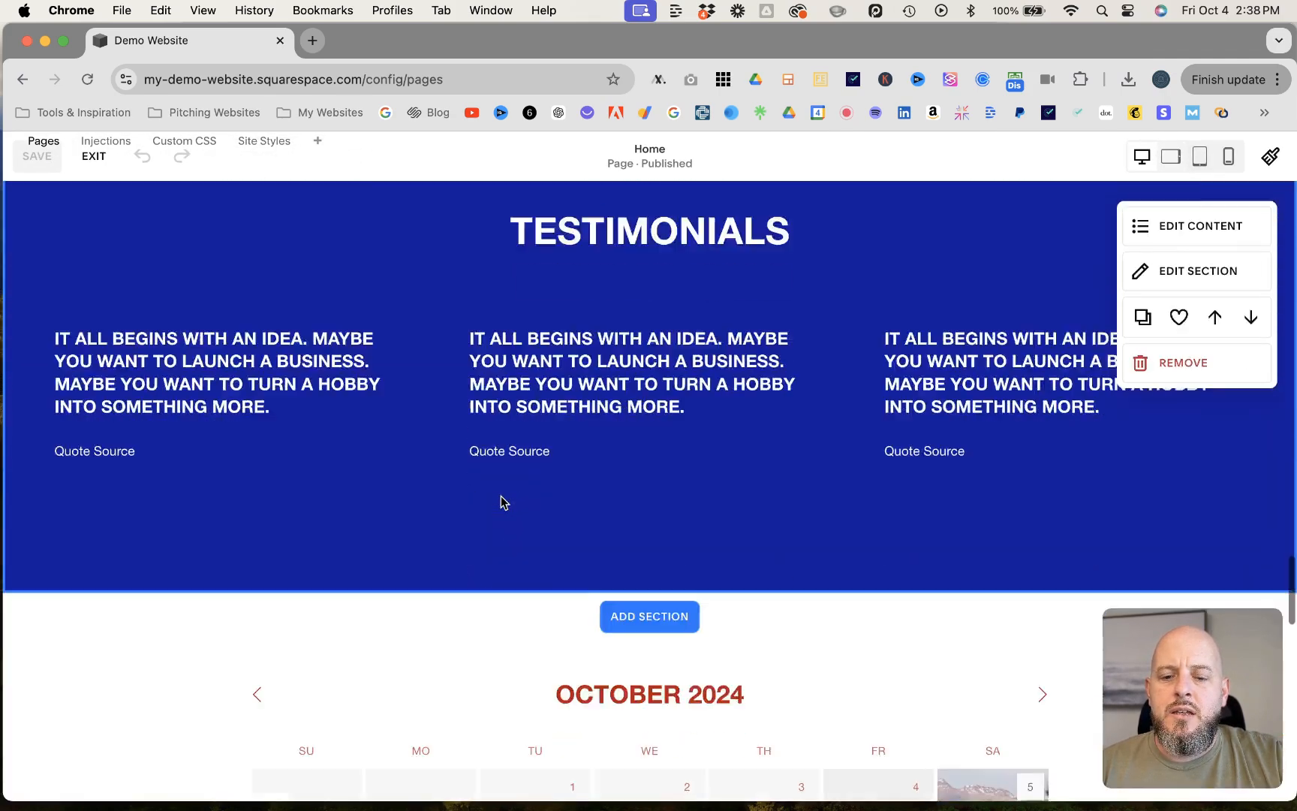
scroll(501, 496, "down", 5)
left_click(280, 330)
left_click(265, 295)
left_click_drag(1018, 386, 191, 301)
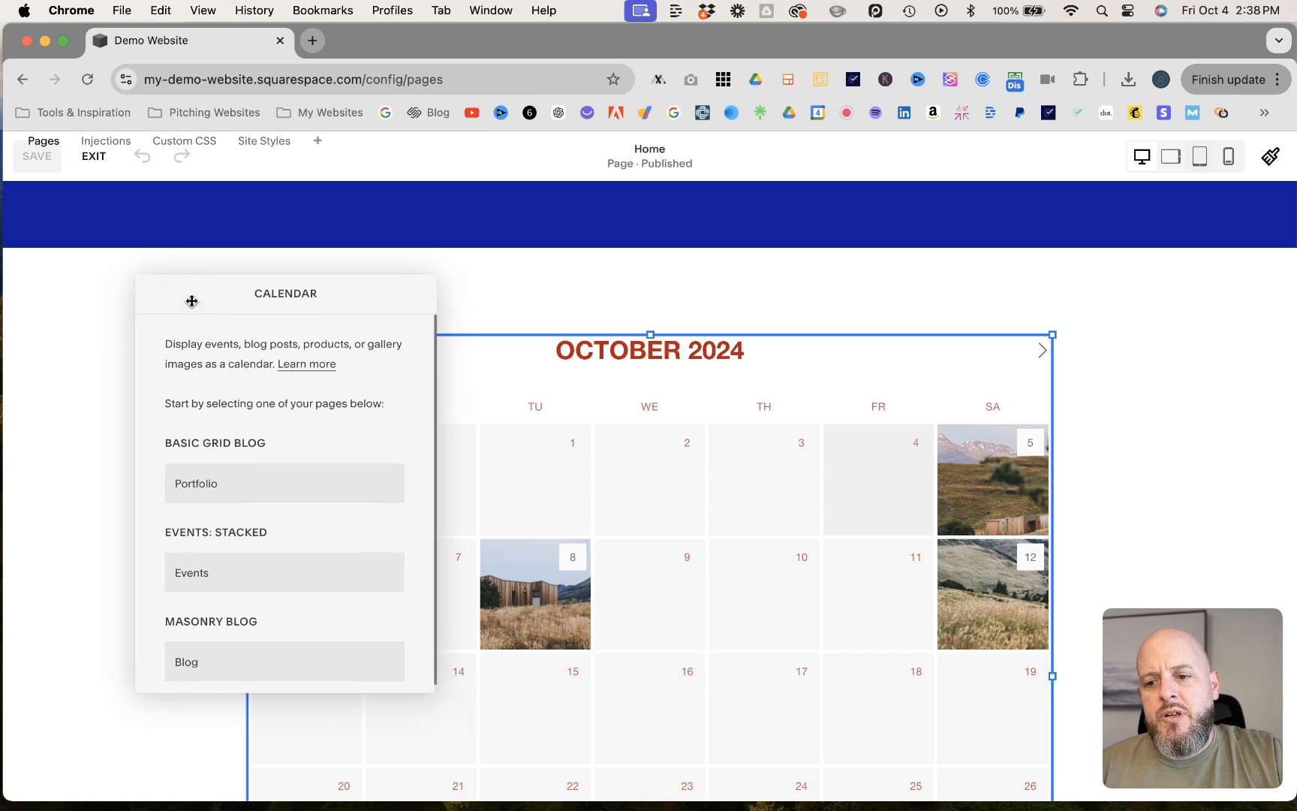
left_click(214, 579)
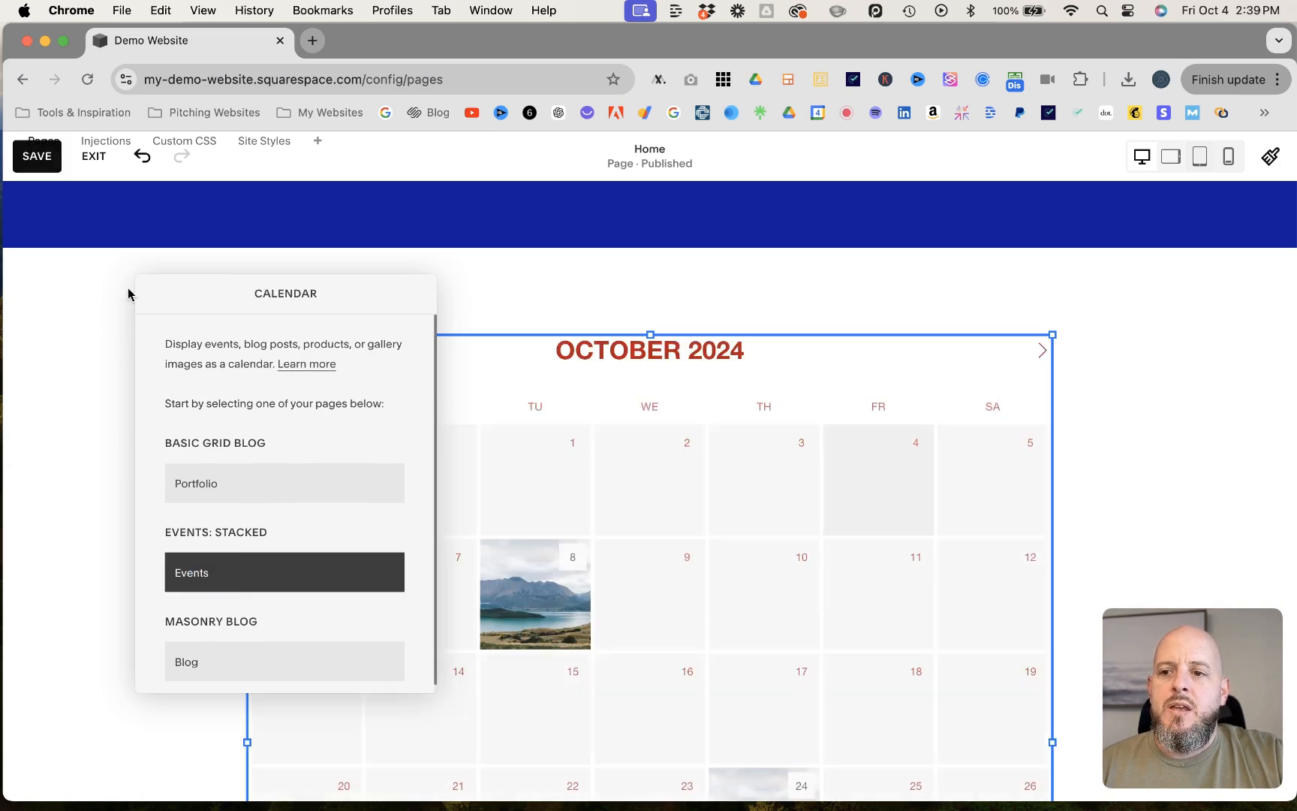
left_click(37, 155)
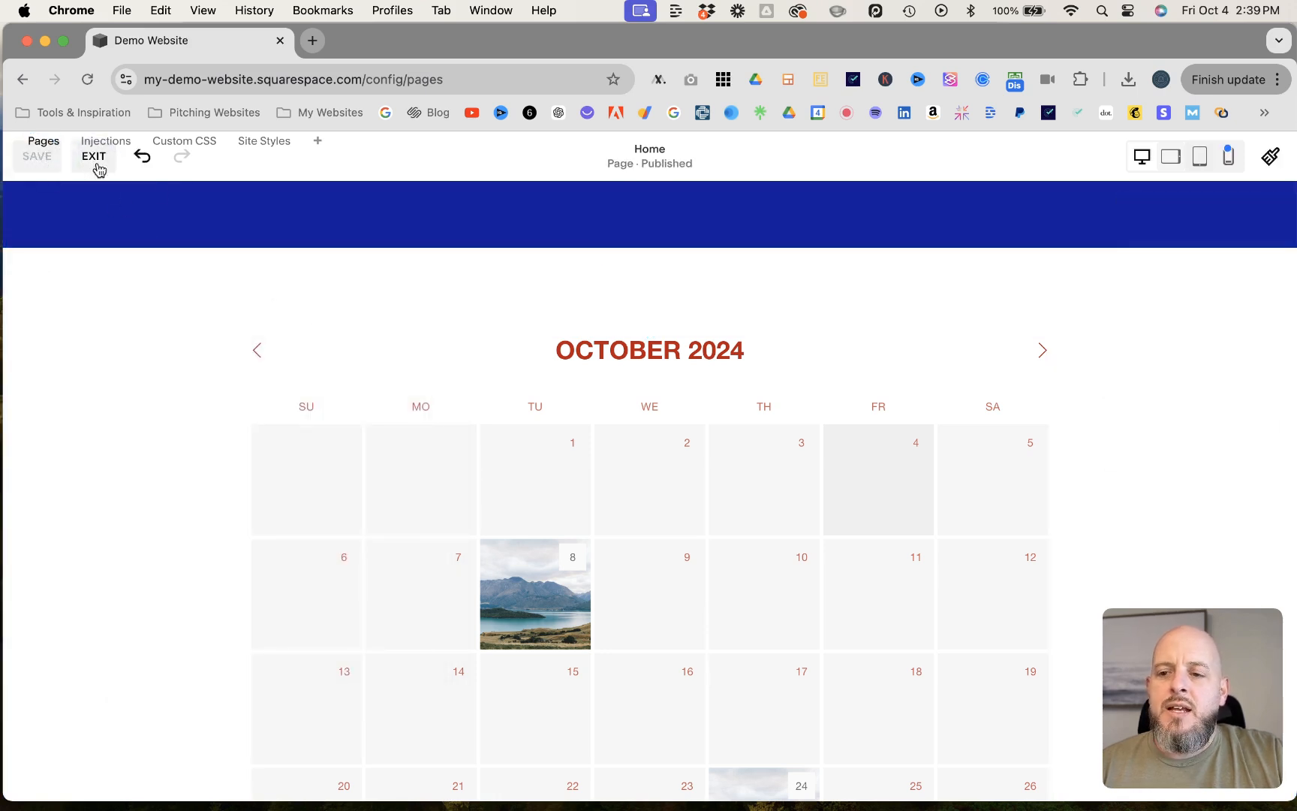
left_click(94, 158)
- Preview the Home page, check the Event One and Event Two details in the calendar, and open Event Two's page from it
left_click(1255, 172)
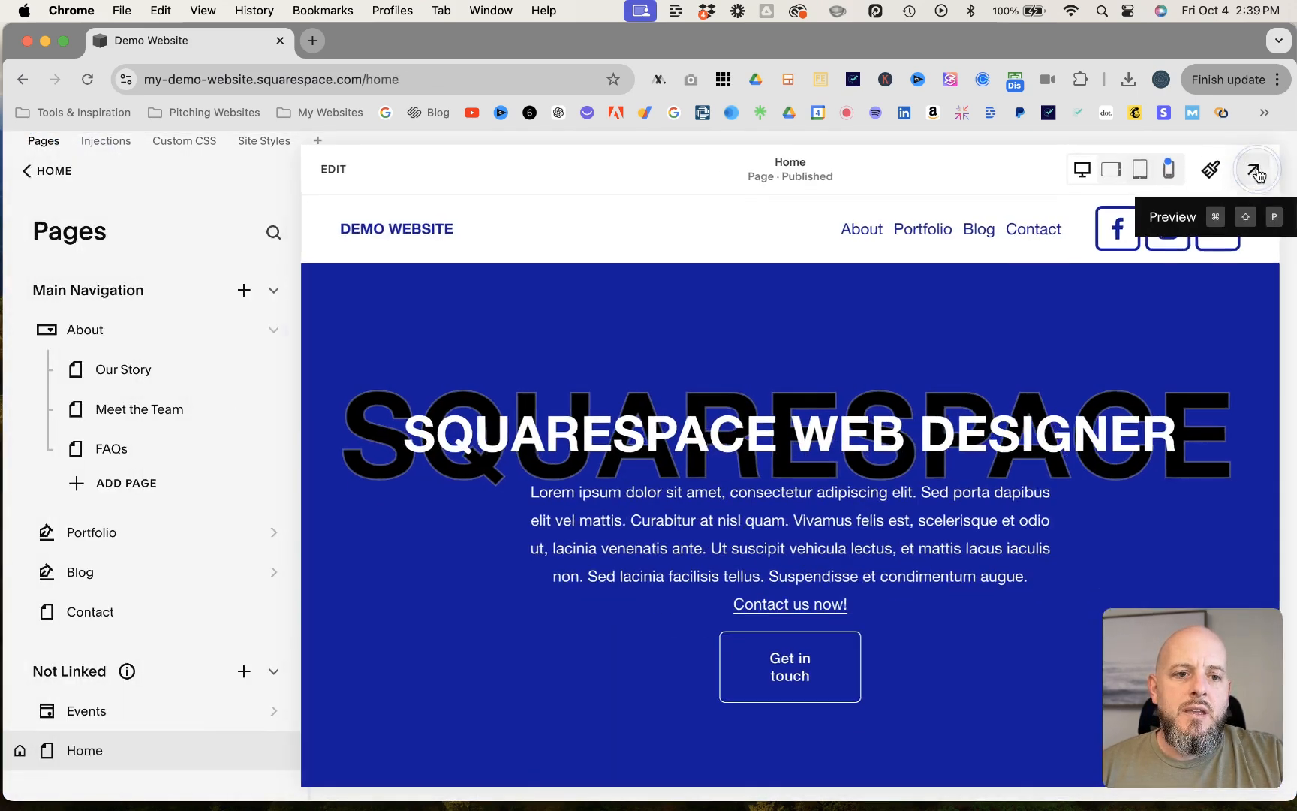
scroll(732, 399, "down", 10)
scroll(733, 395, "down", 15)
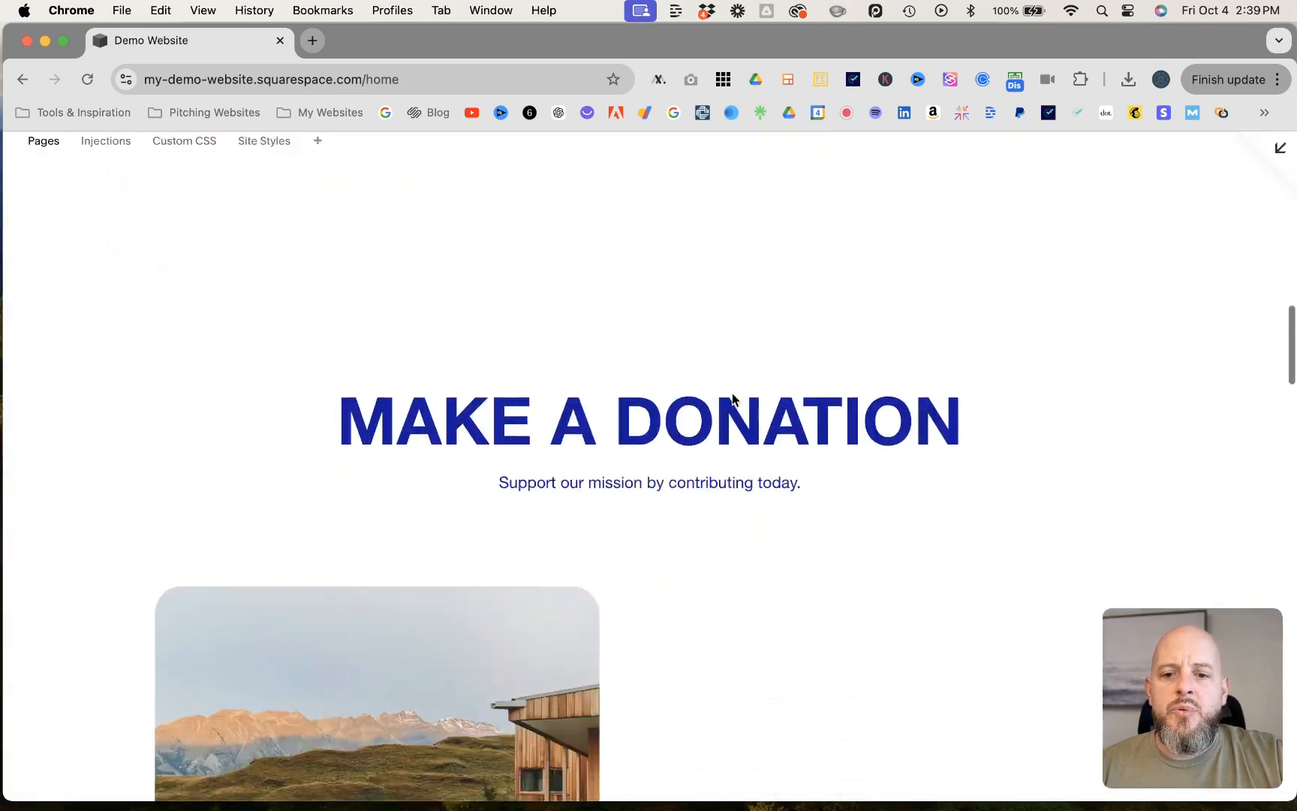
scroll(732, 392, "down", 13)
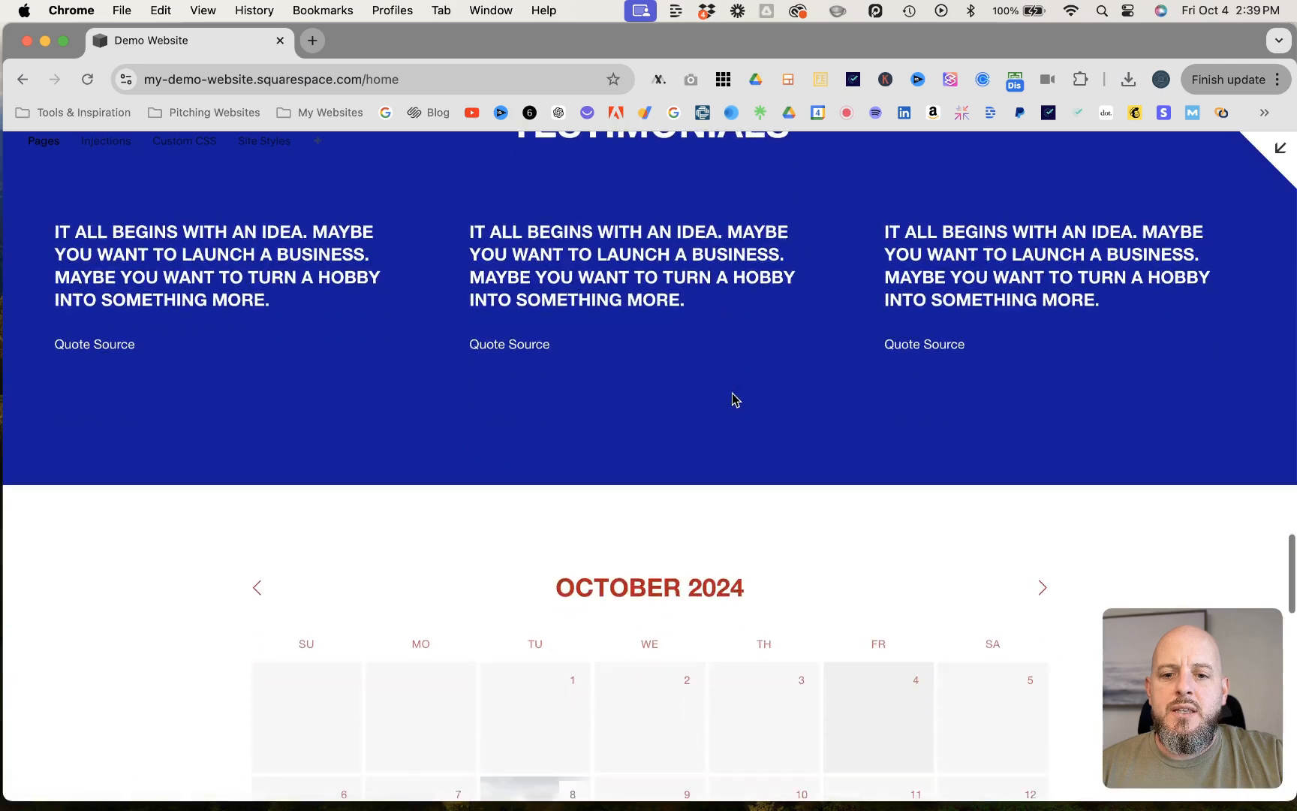
mouse_move(538, 325)
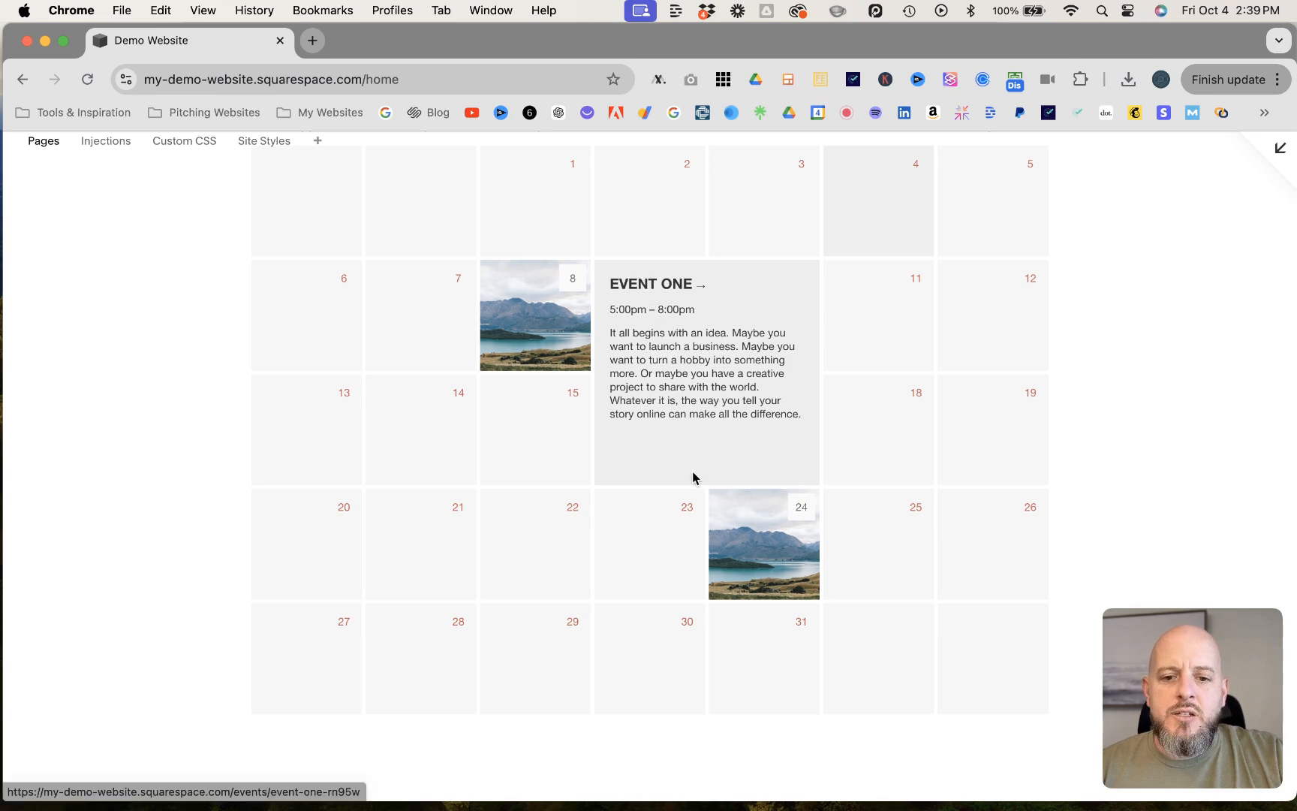
mouse_move(771, 559)
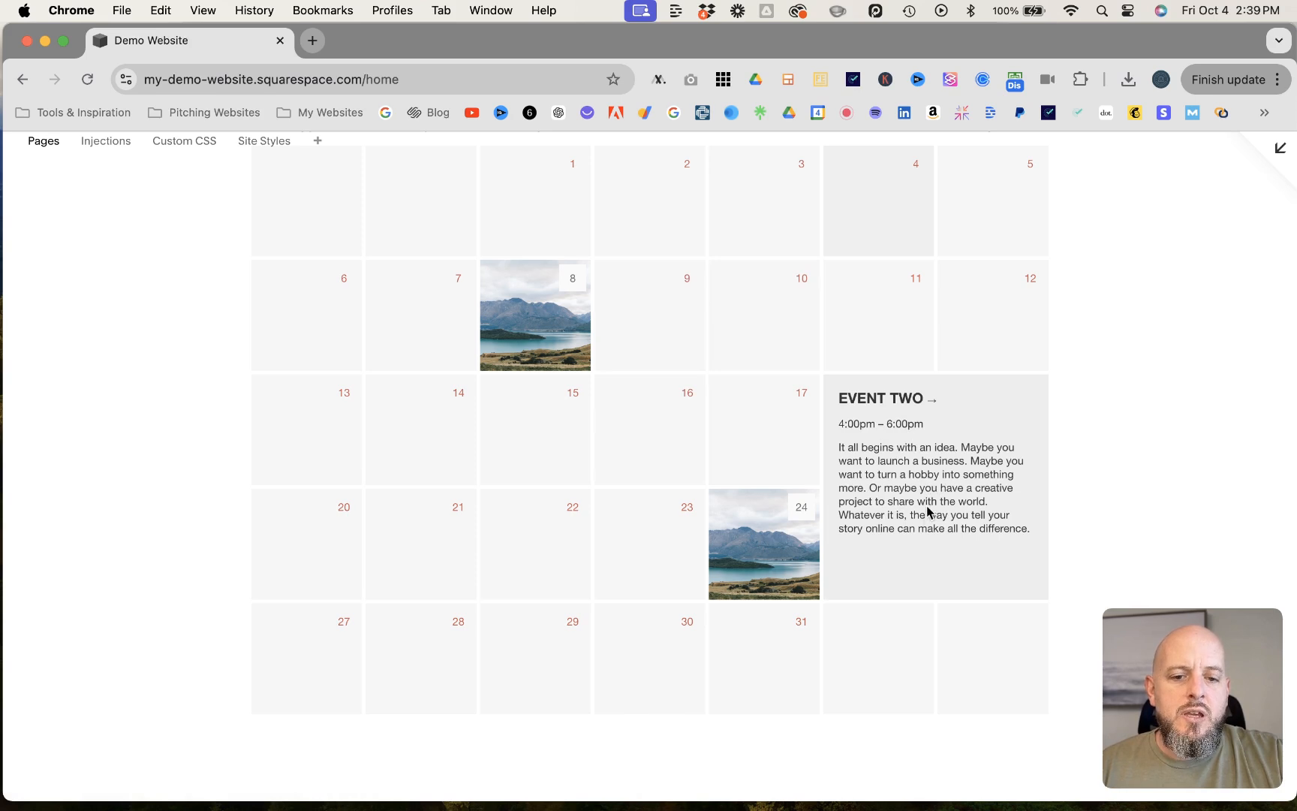
left_click(899, 402)
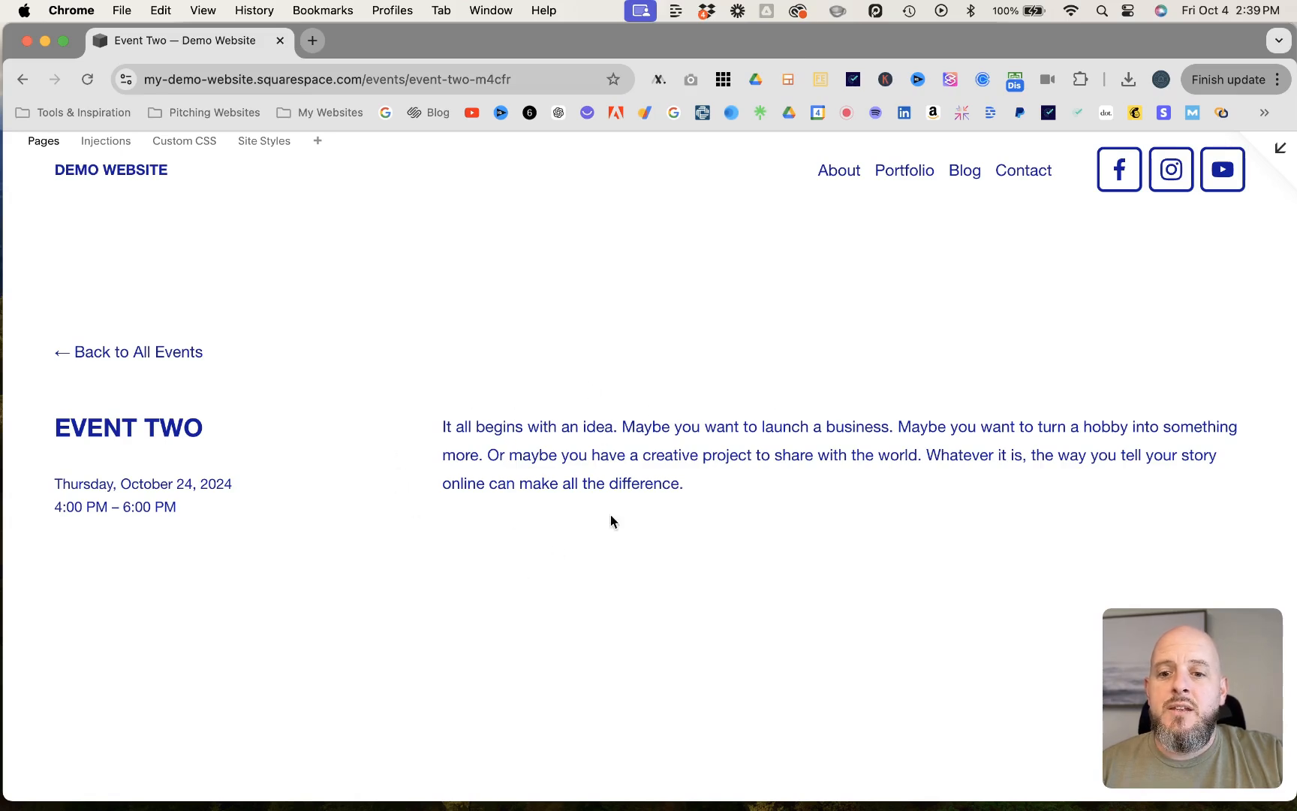
- Leave the preview, open Event Two's page for editing and check that its title and description text can be edited
left_click(1279, 149)
left_click(348, 172)
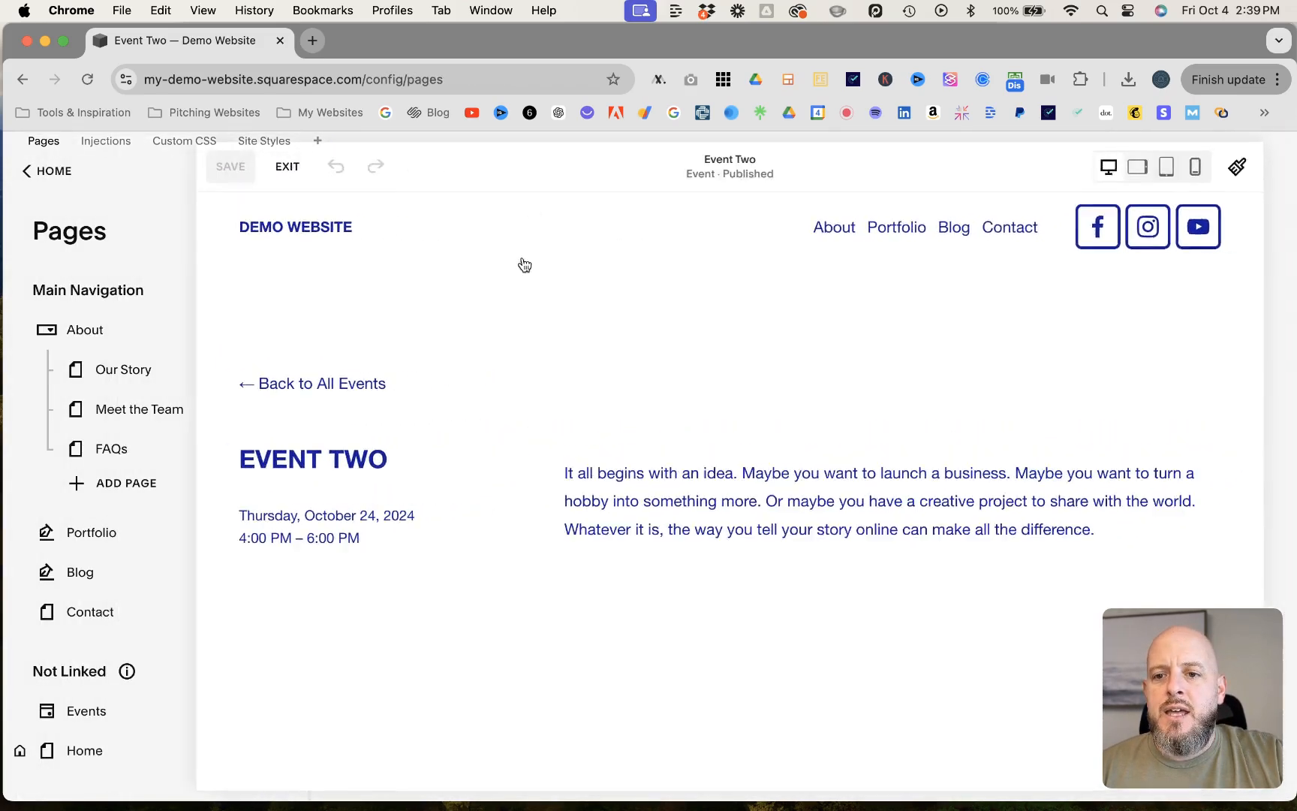
scroll(592, 395, "down", 2)
scroll(593, 394, "up", 1)
scroll(593, 394, "down", 2)
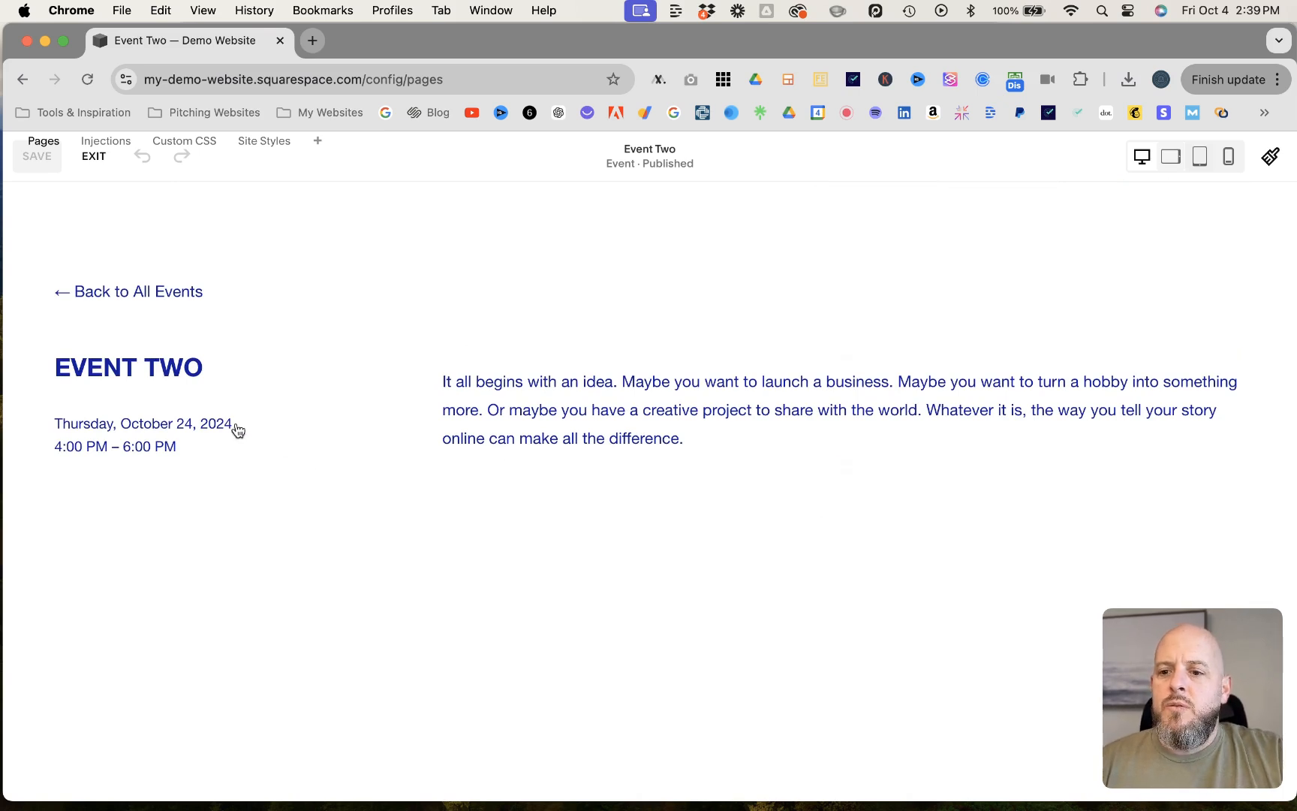
left_click(134, 373)
left_click(207, 367)
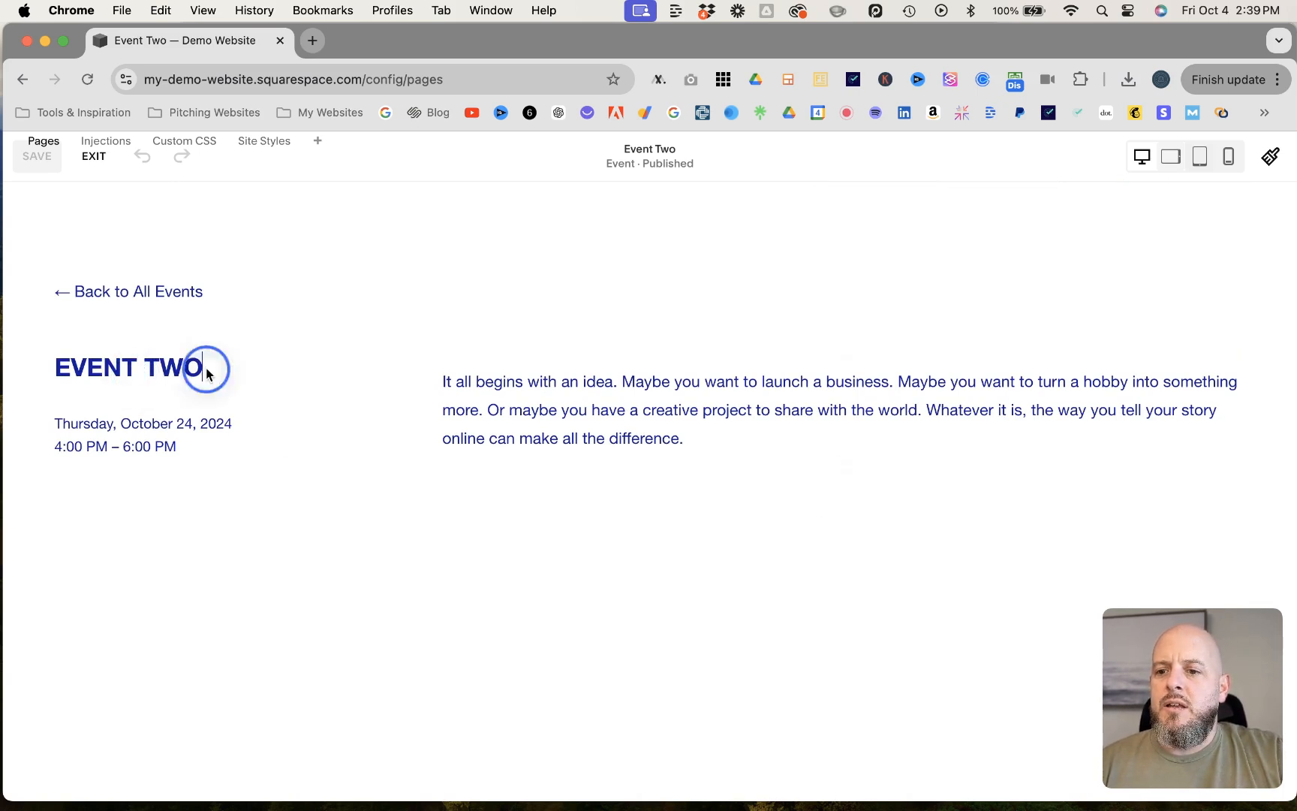
left_click(580, 446)
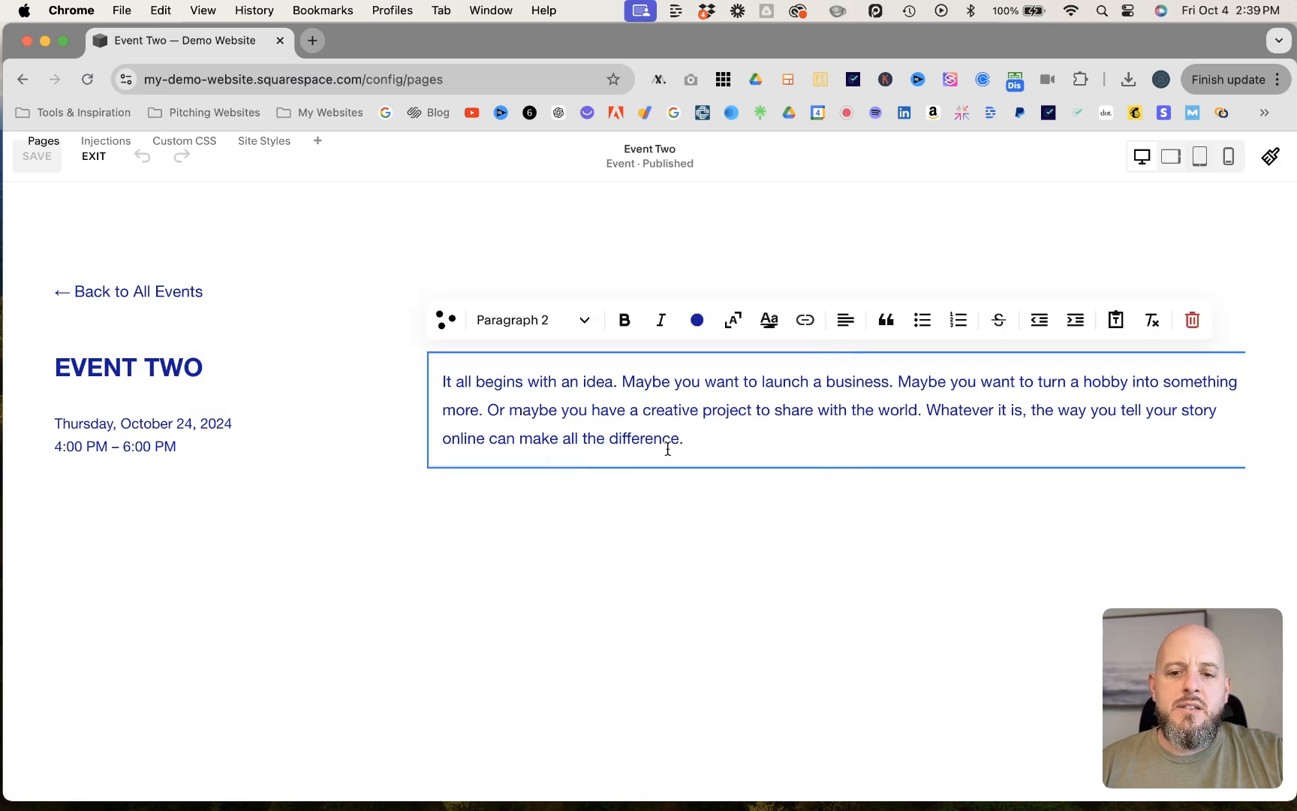
left_click(833, 545)
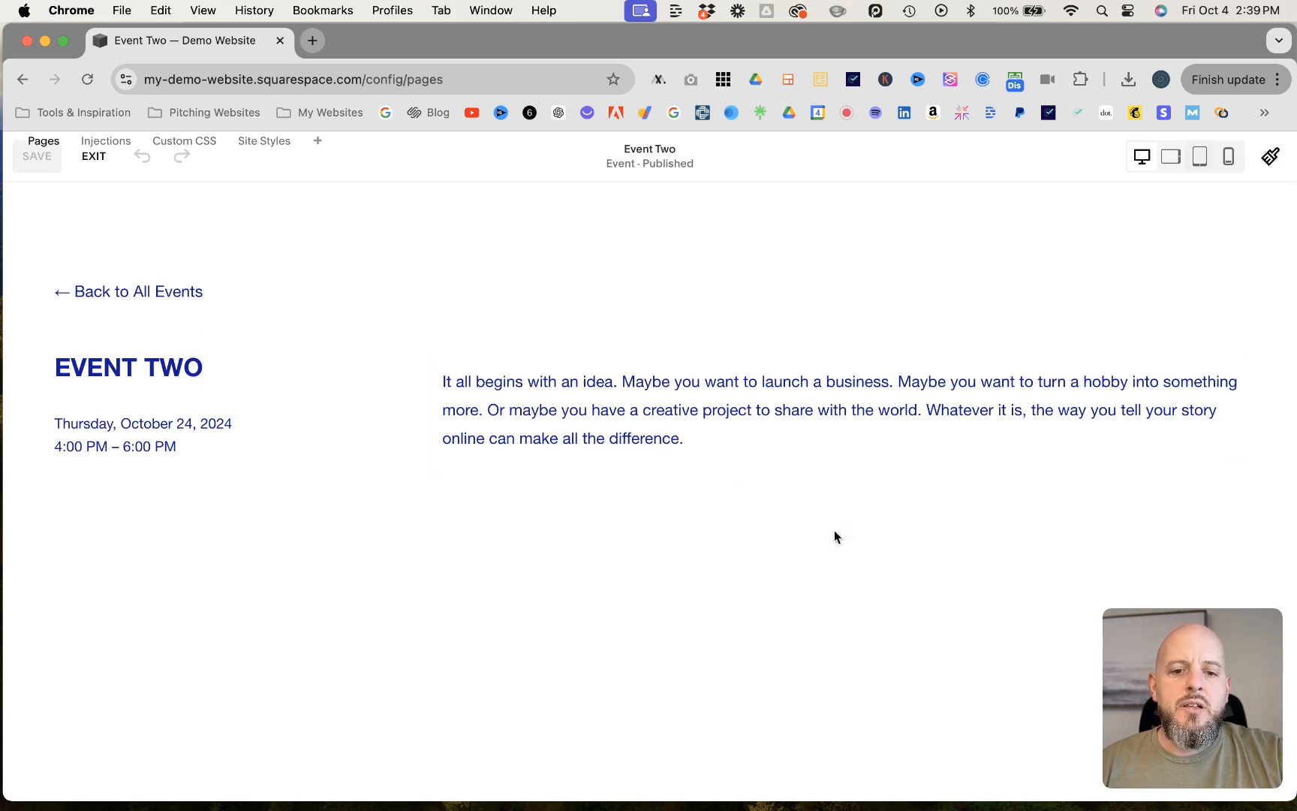
- Add an image block with a free stock photo of dark mountain peaks and place it to the right of Event Two's description
left_click(843, 467)
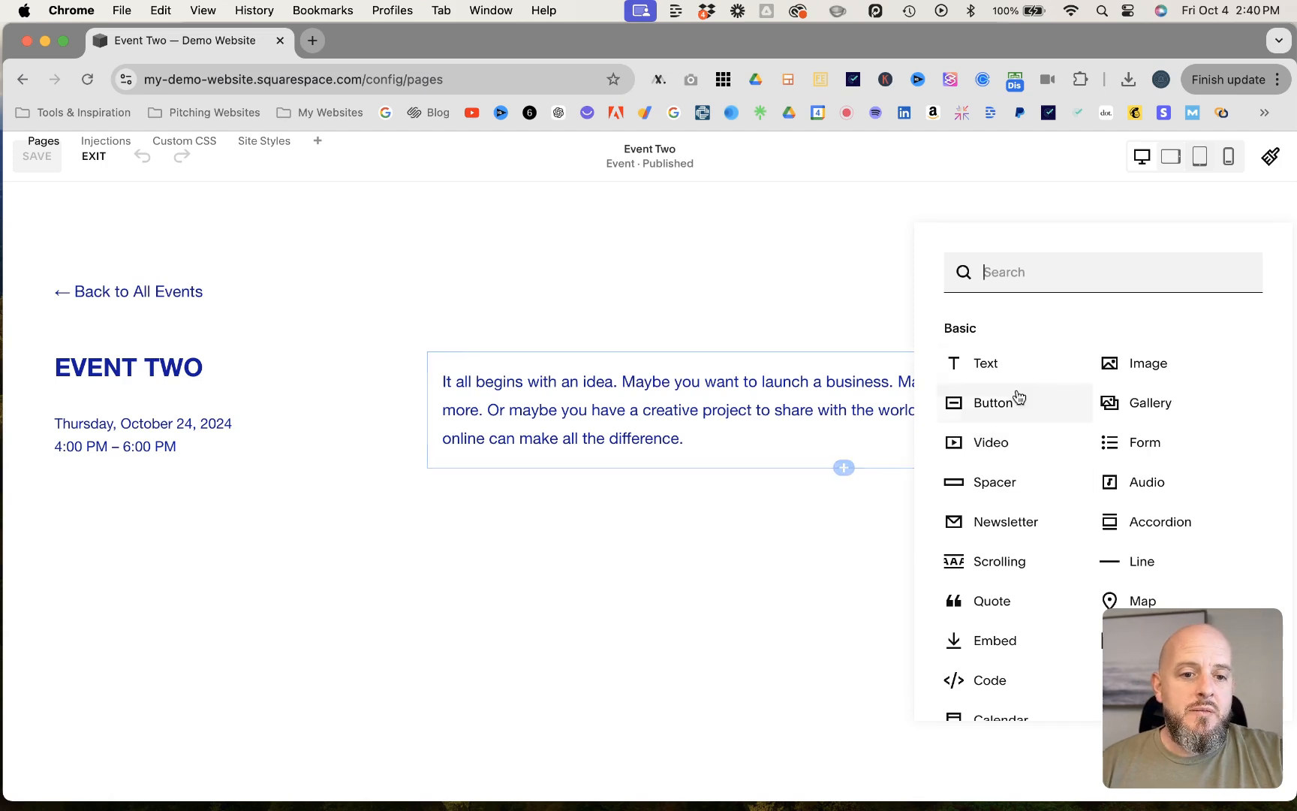
left_click(1112, 365)
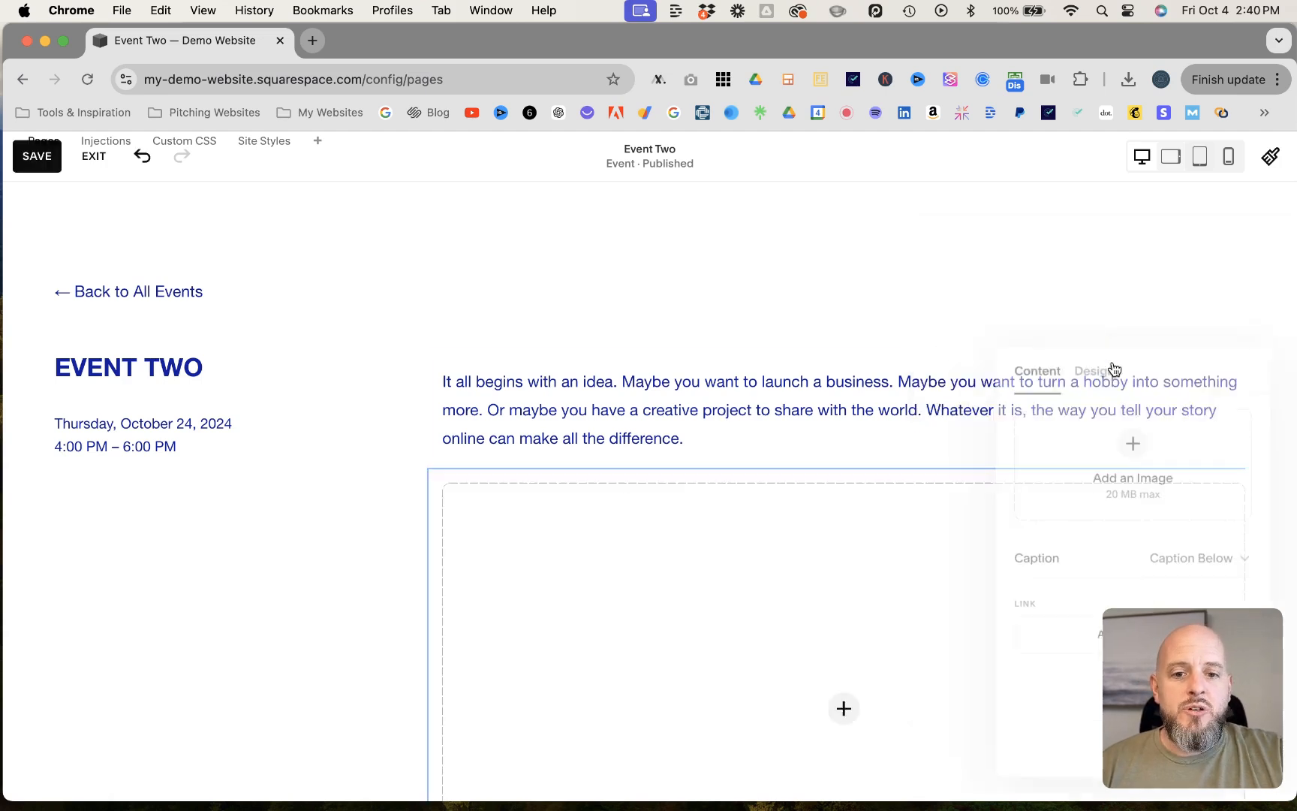
left_click(1084, 470)
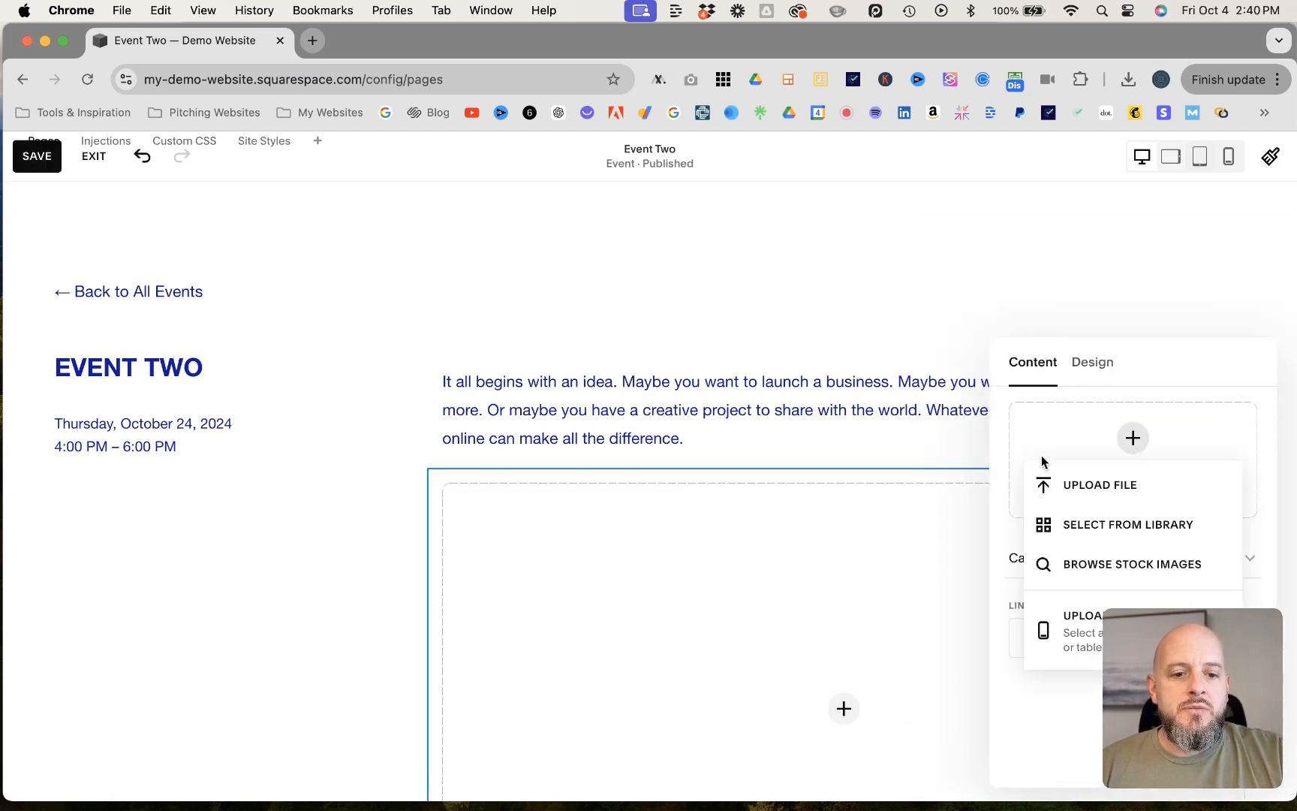
left_click(1088, 564)
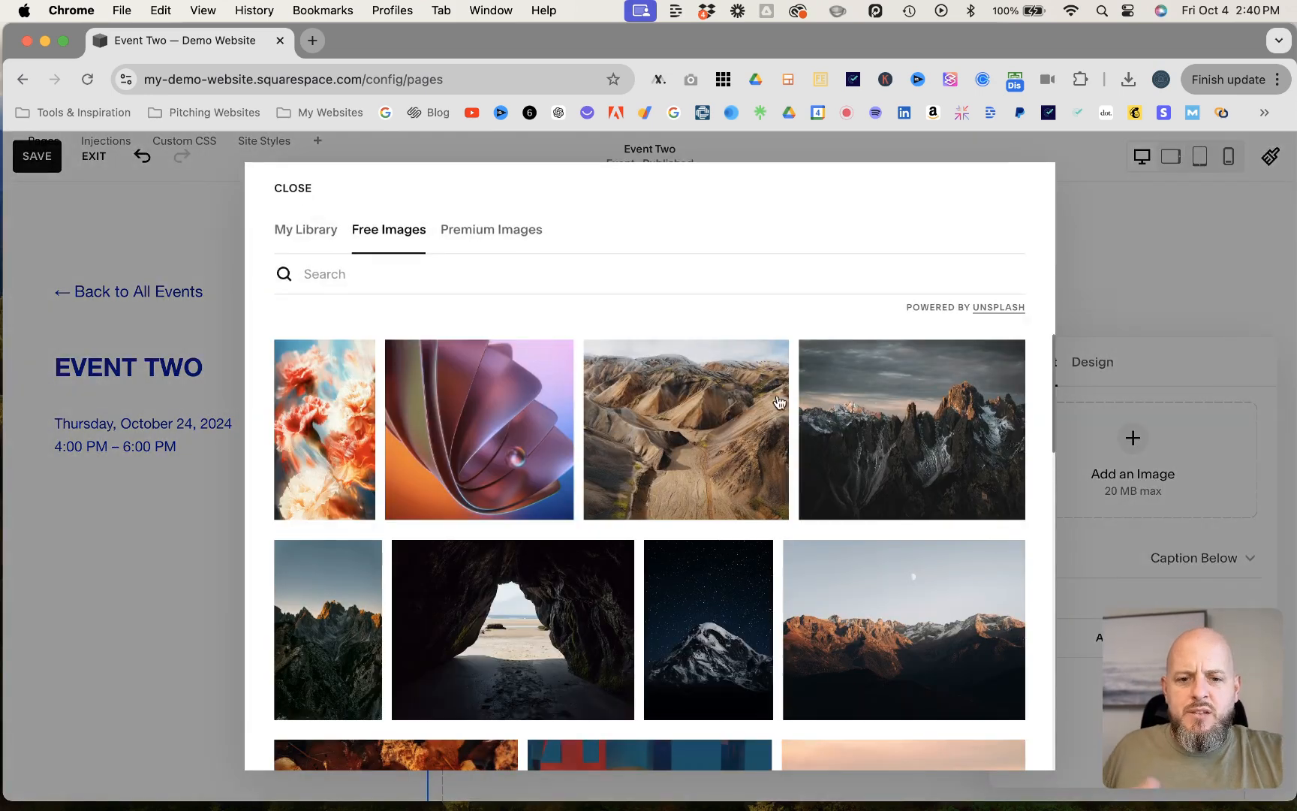
left_click(873, 407)
left_click(704, 592)
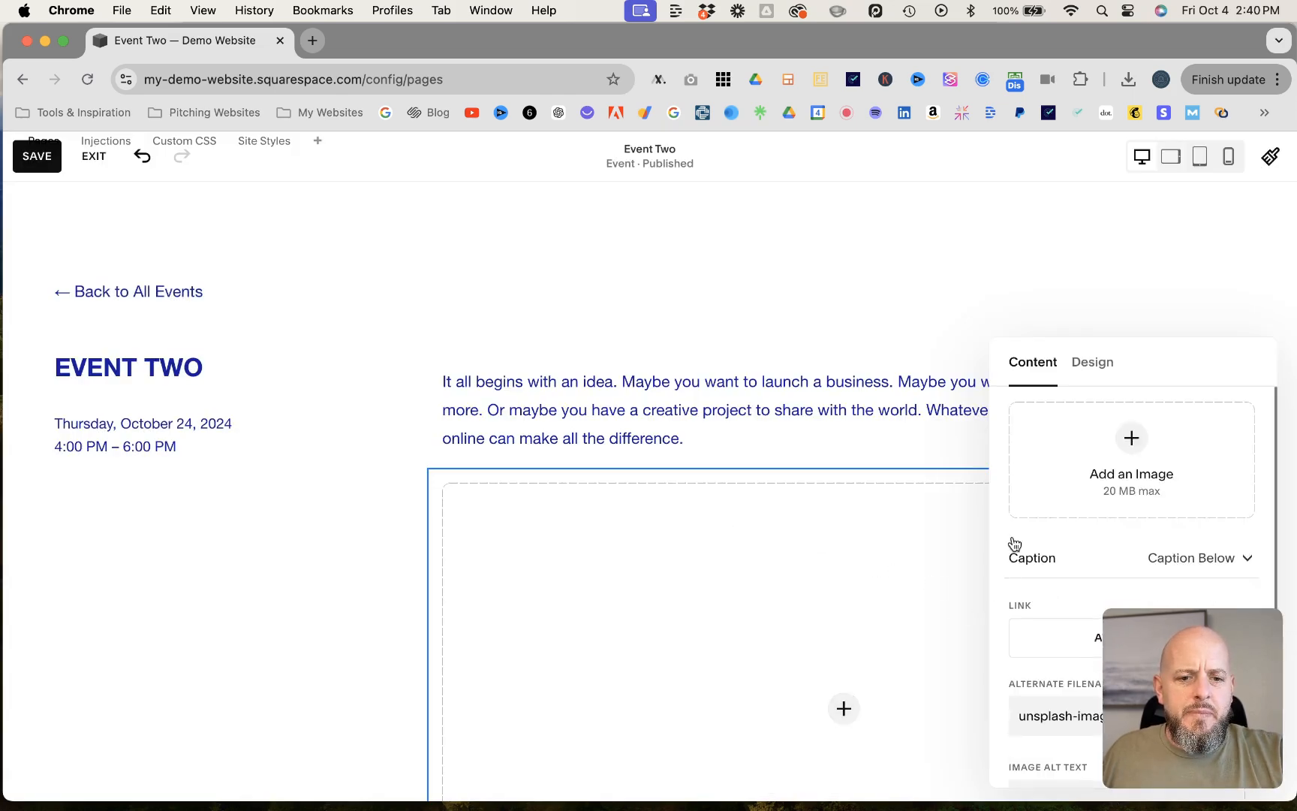
left_click(376, 564)
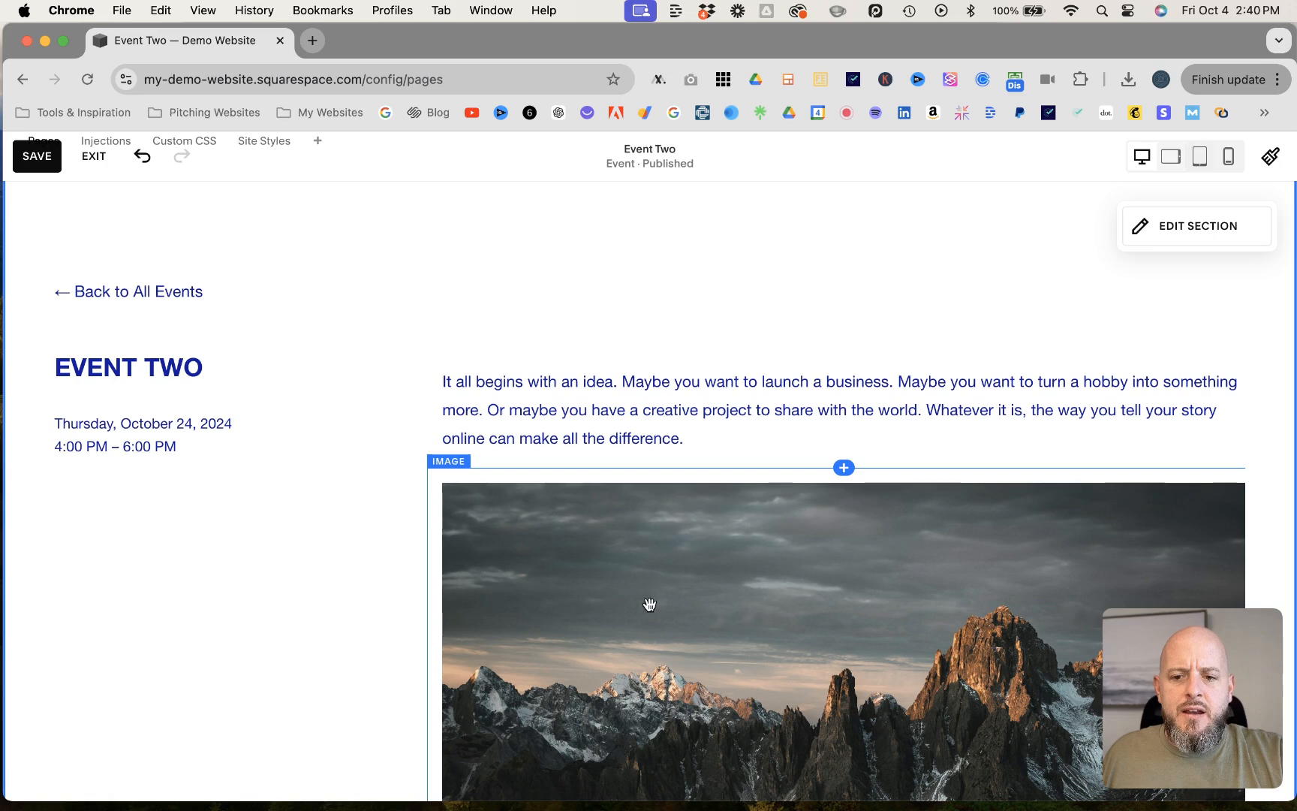
left_click_drag(758, 667, 452, 502)
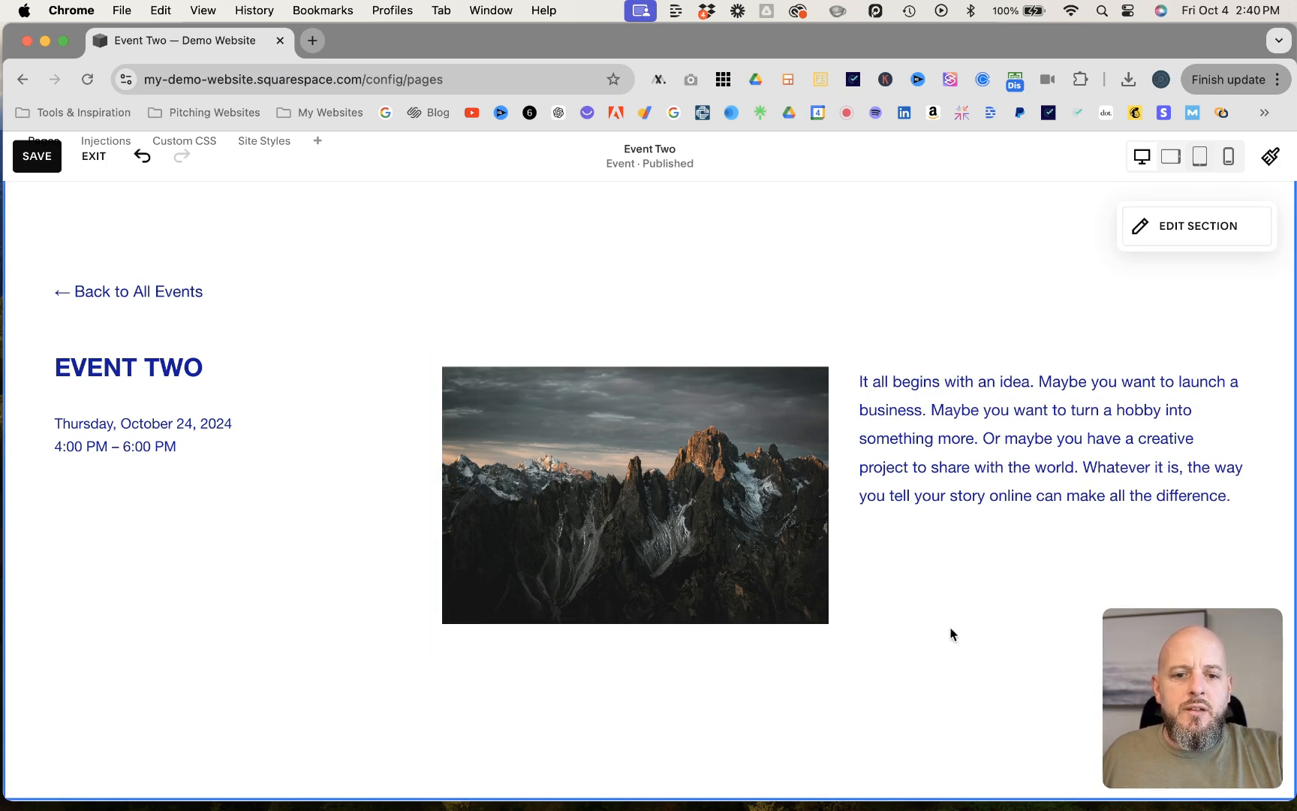
left_click_drag(721, 530, 1229, 499)
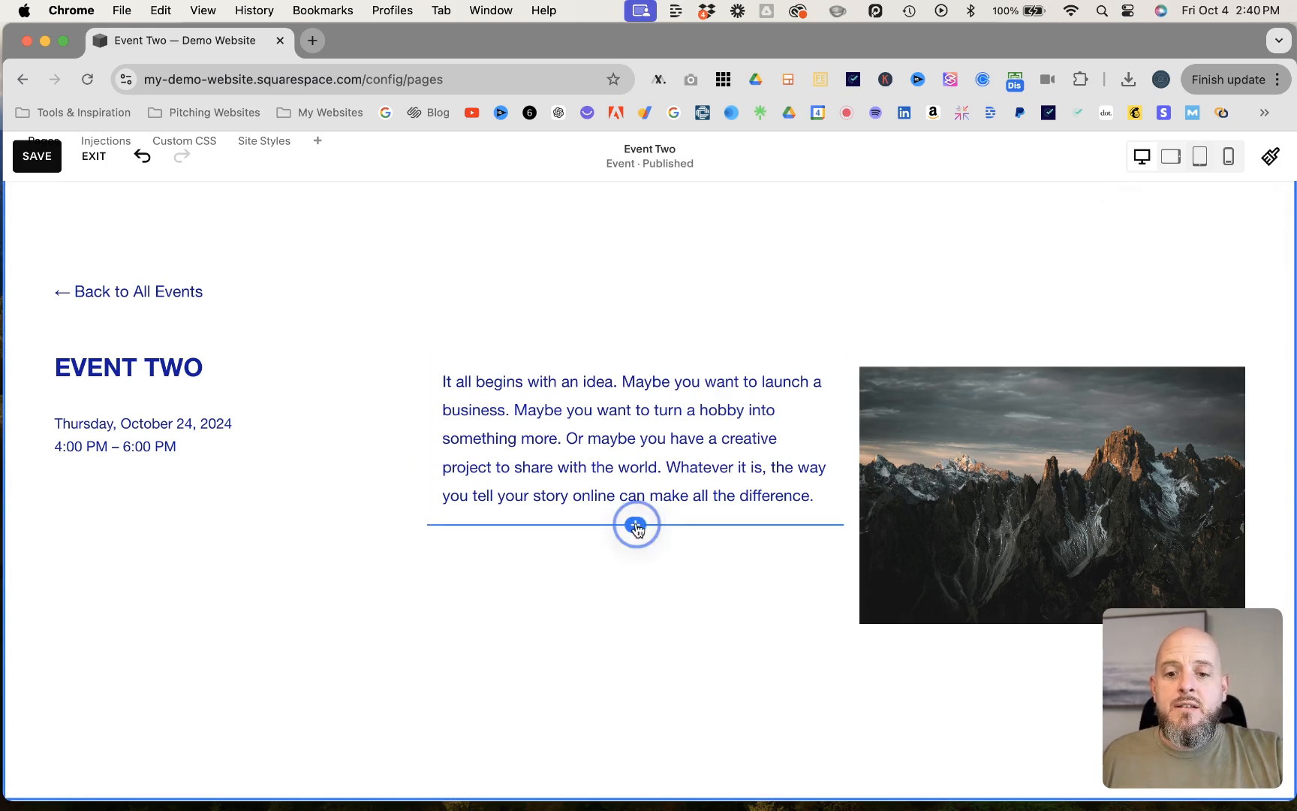
- Browse the content blocks that can be added below Event Two's description, then close the block list
left_click(635, 525)
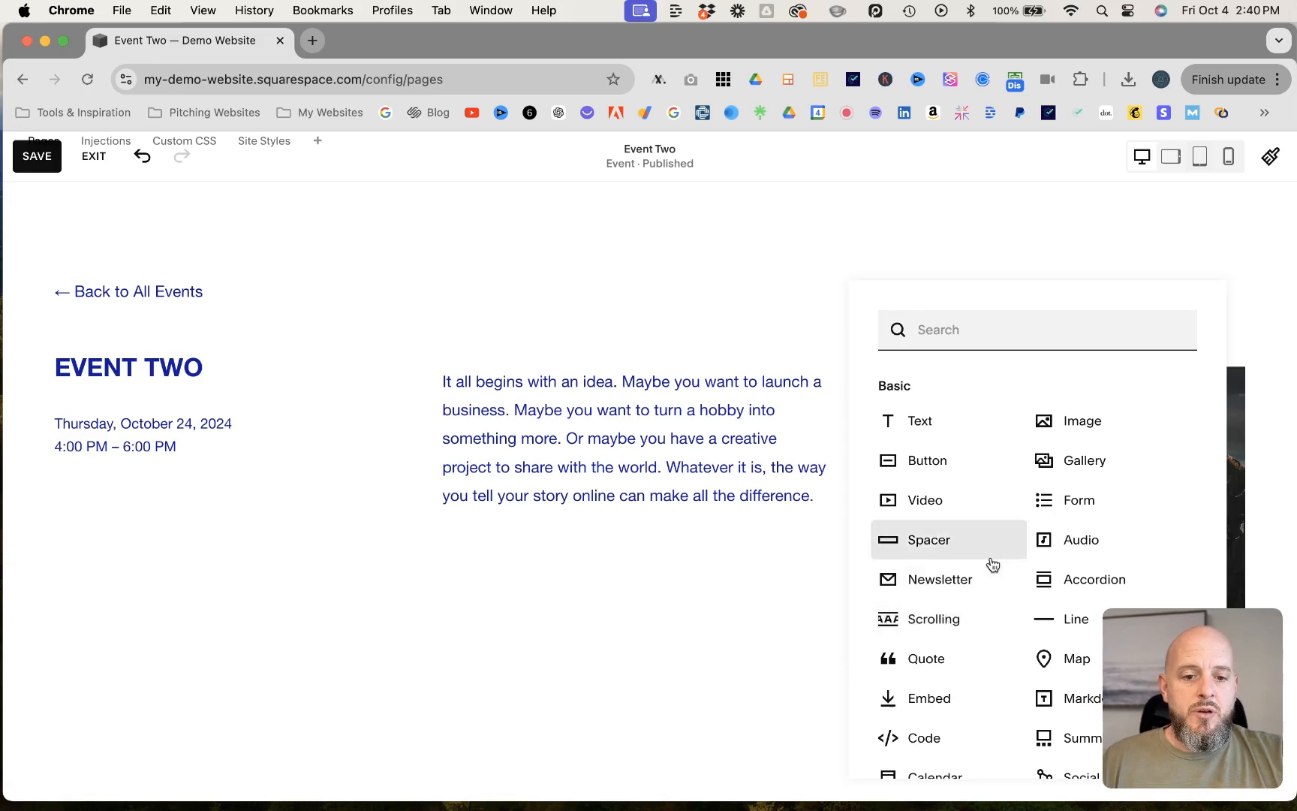
scroll(988, 560, "down", 3)
scroll(993, 565, "down", 1)
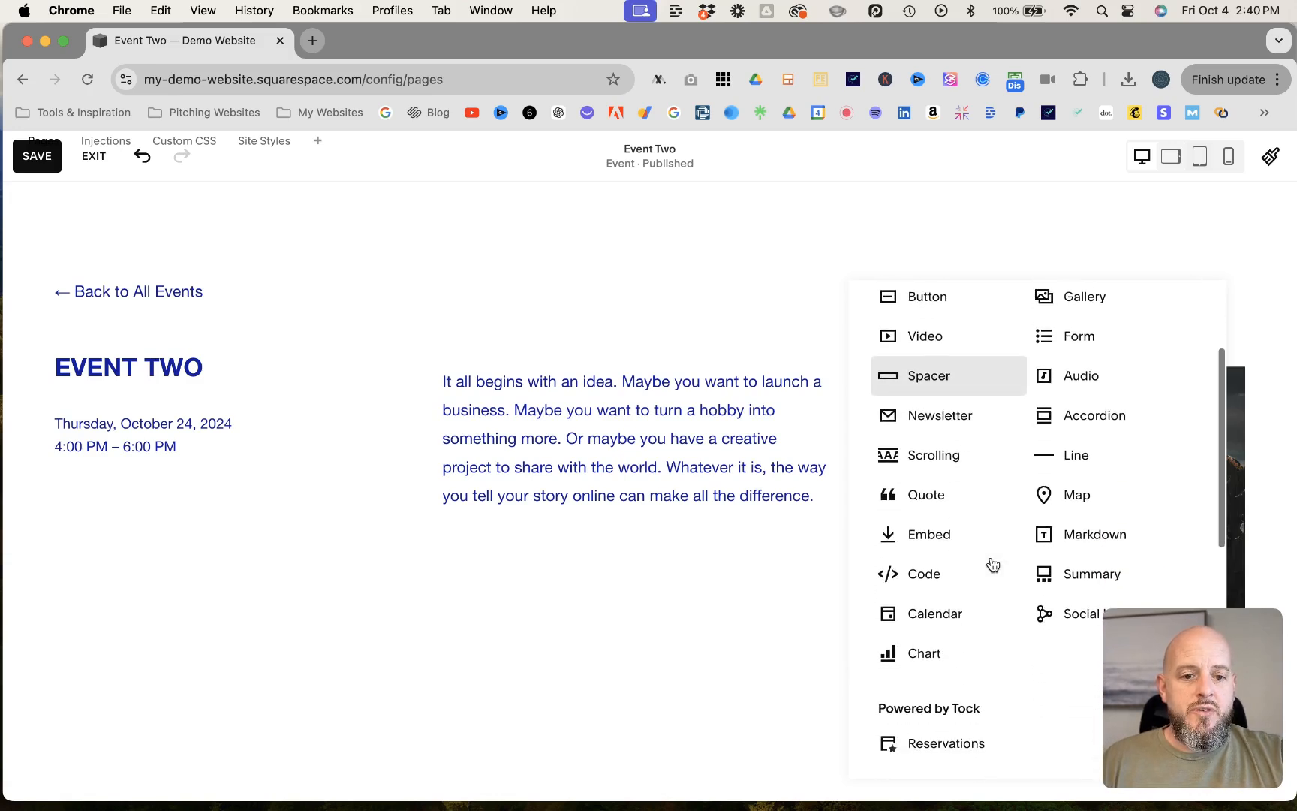
scroll(994, 565, "up", 3)
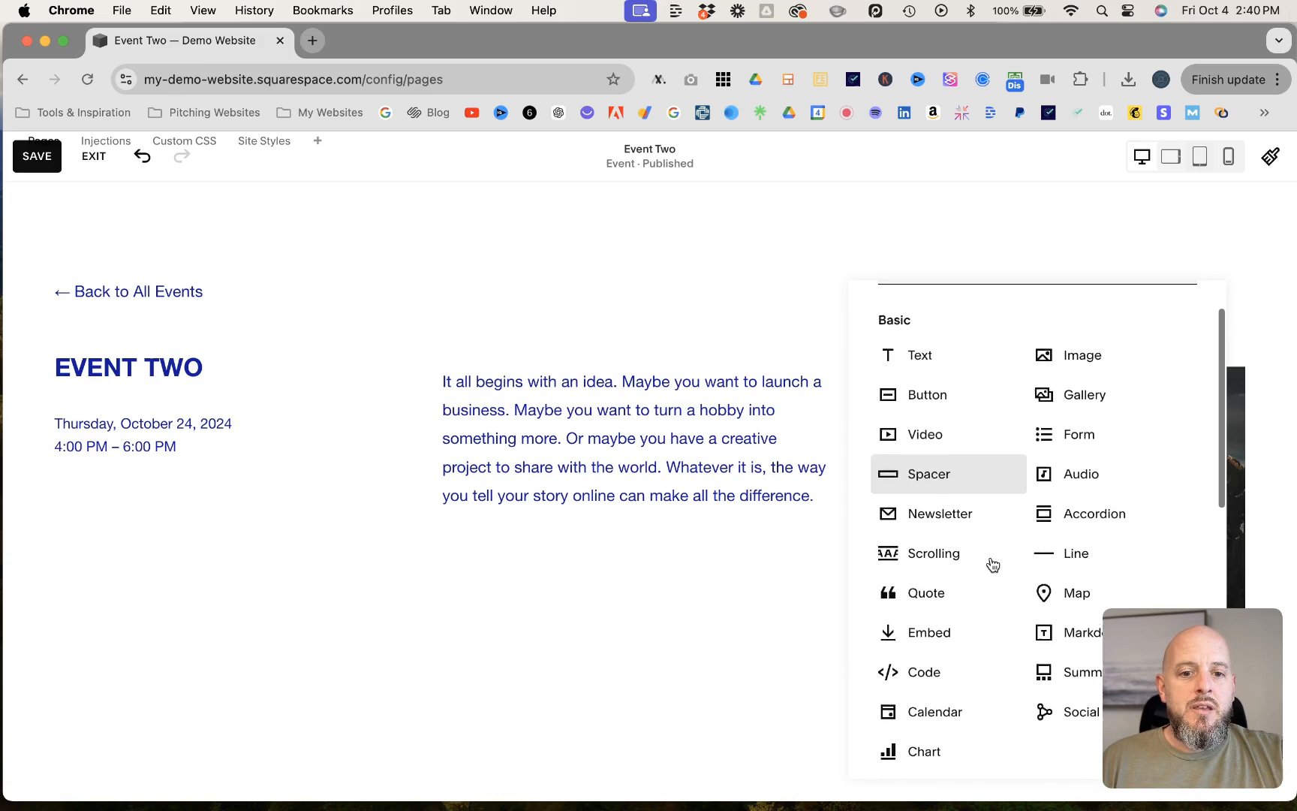
scroll(993, 564, "down", 1)
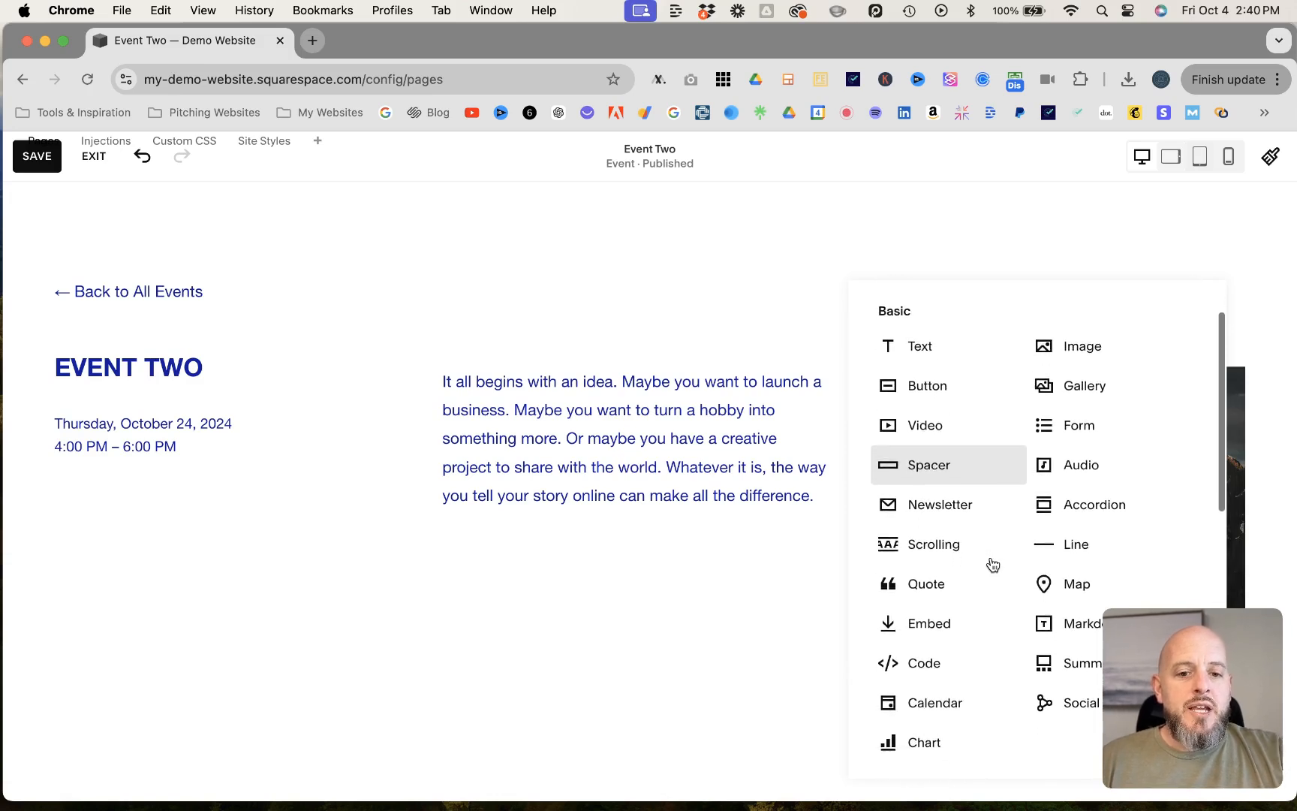
scroll(994, 565, "up", 2)
scroll(992, 563, "down", 2)
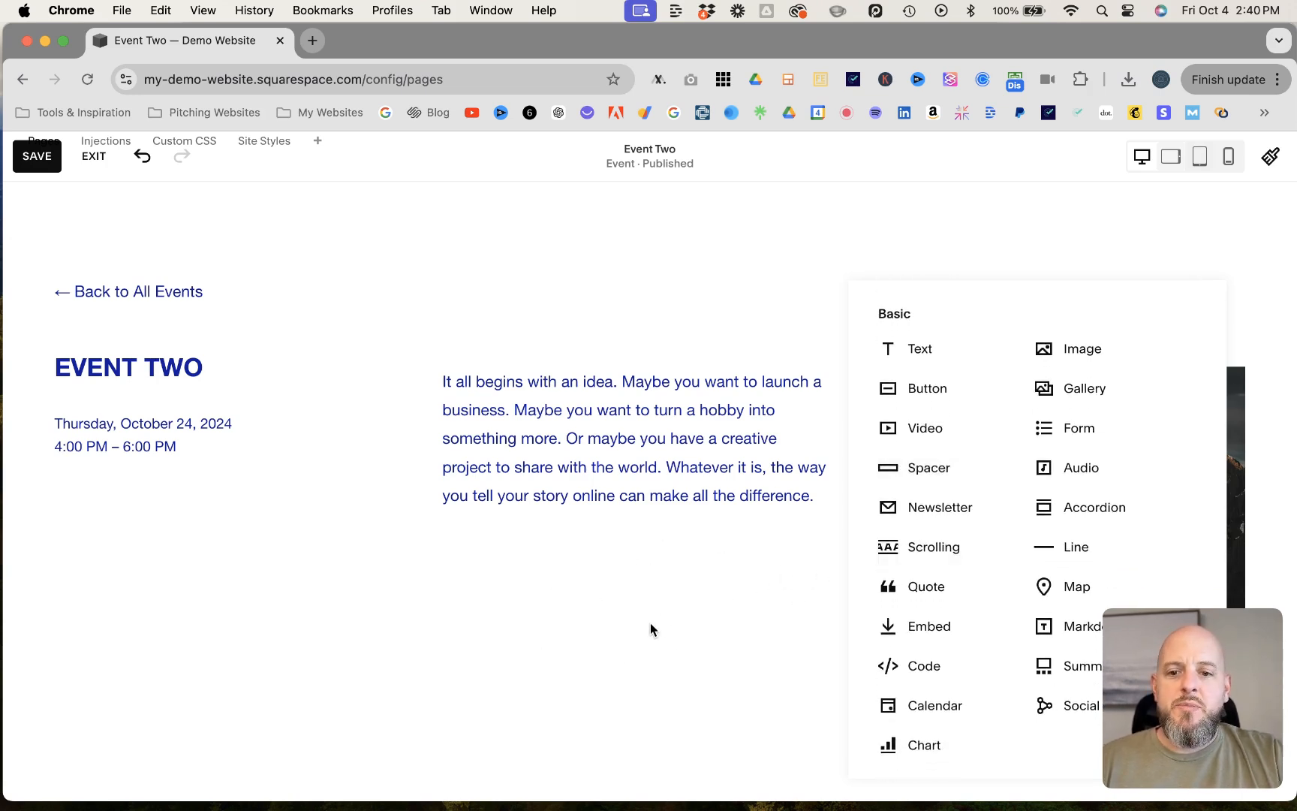
left_click(629, 584)
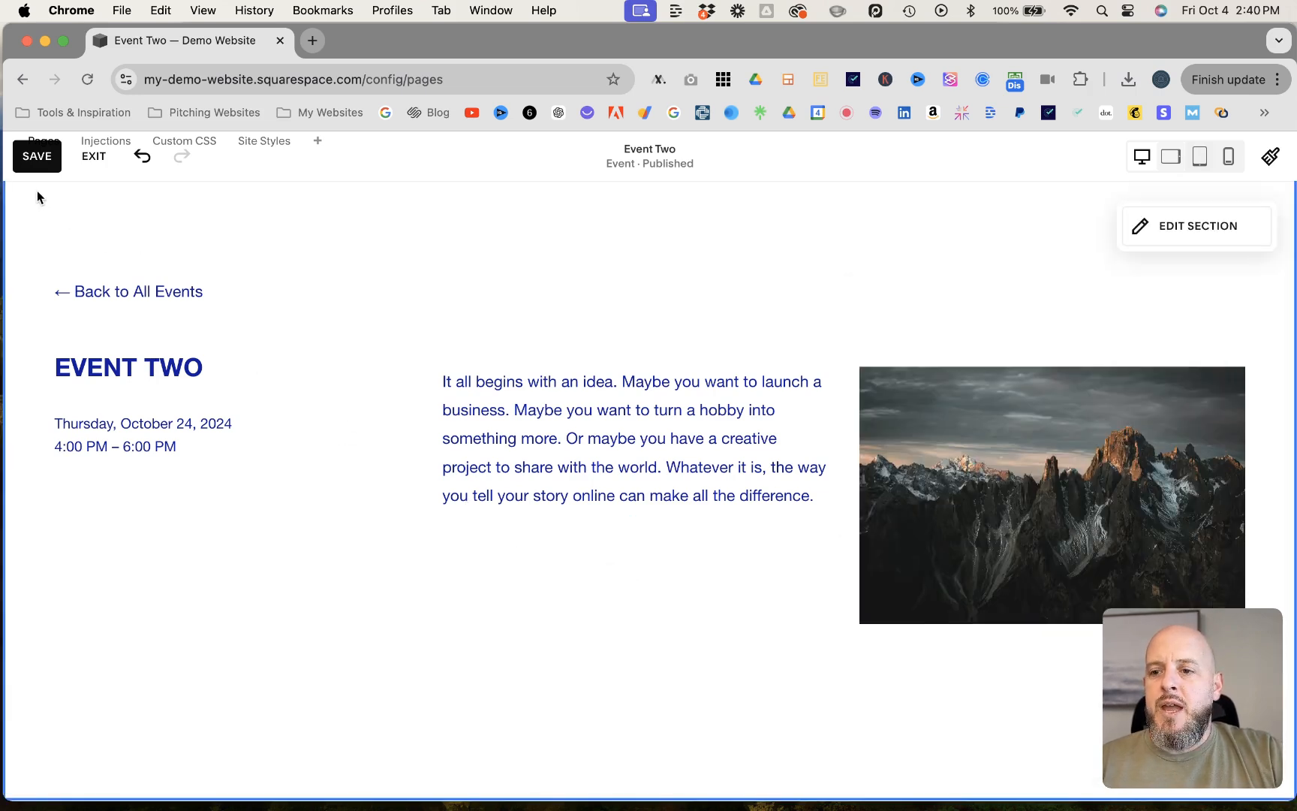
- Save the changes to the Event Two page and return to the top of the page
left_click(37, 157)
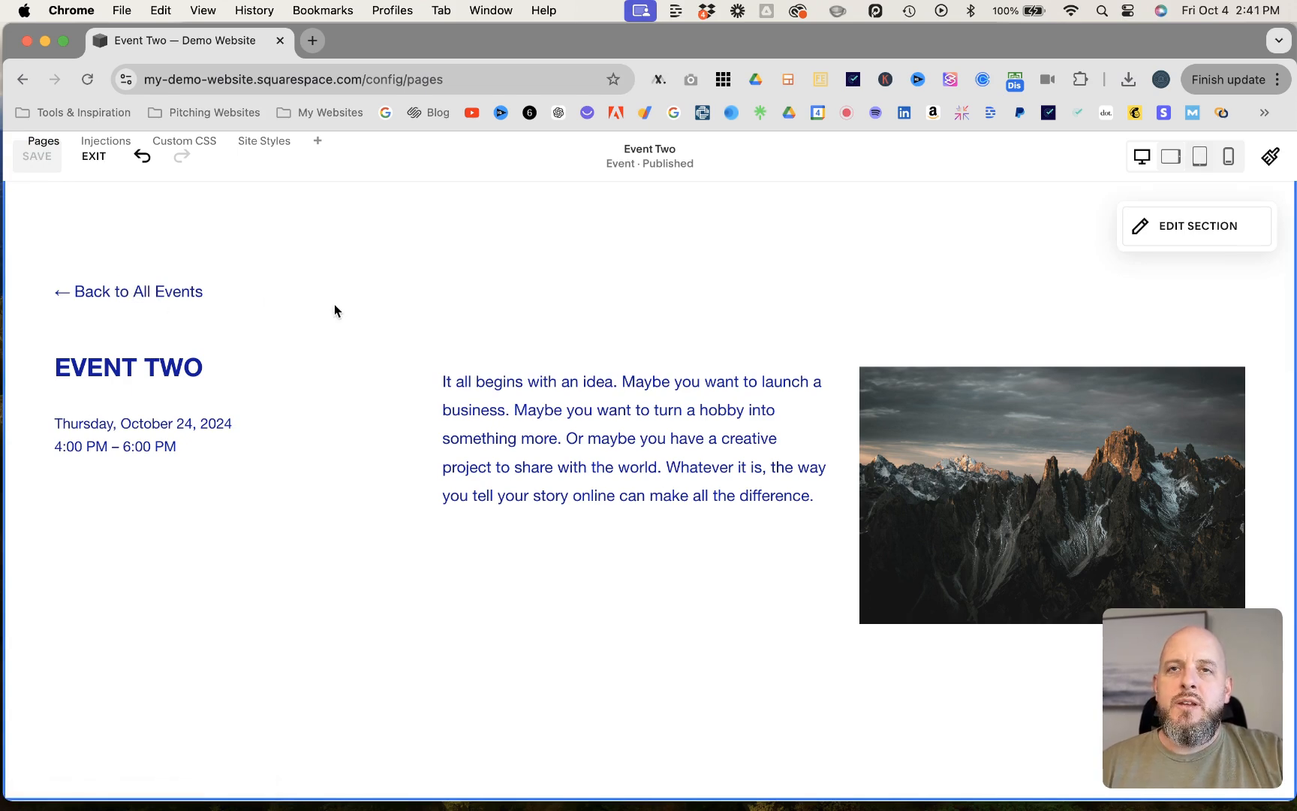
scroll(550, 294, "up", 3)
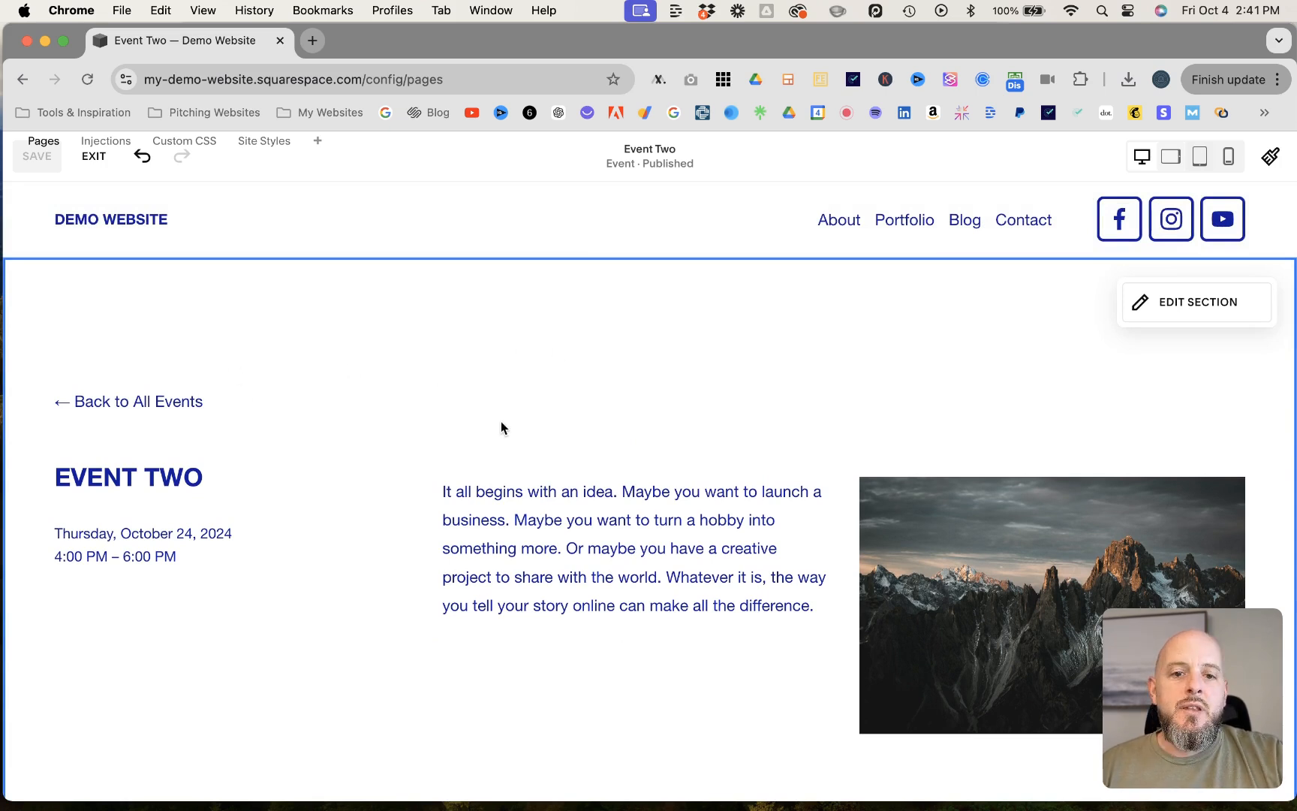
- Try to follow the Back to All Events link on the Event Two page while still in the page editor
left_click(162, 406)
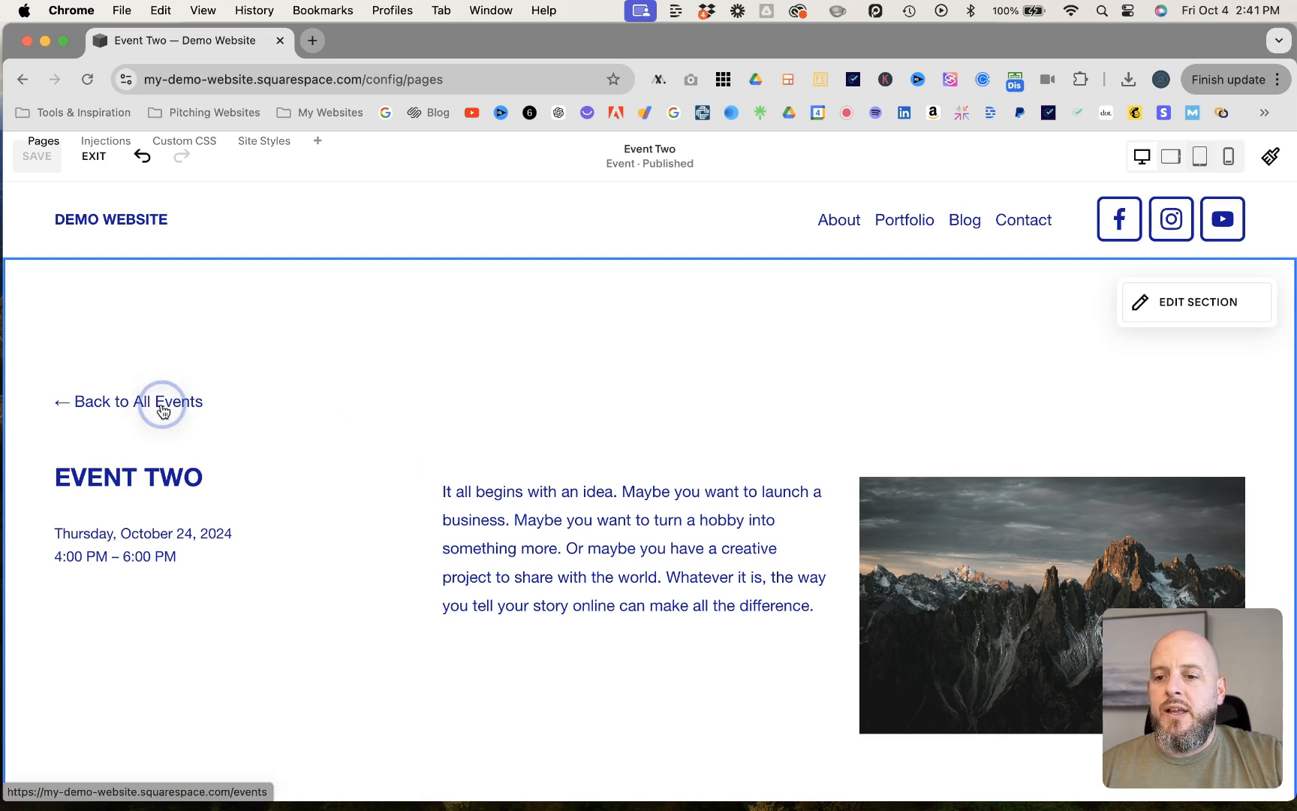
left_click(167, 405)
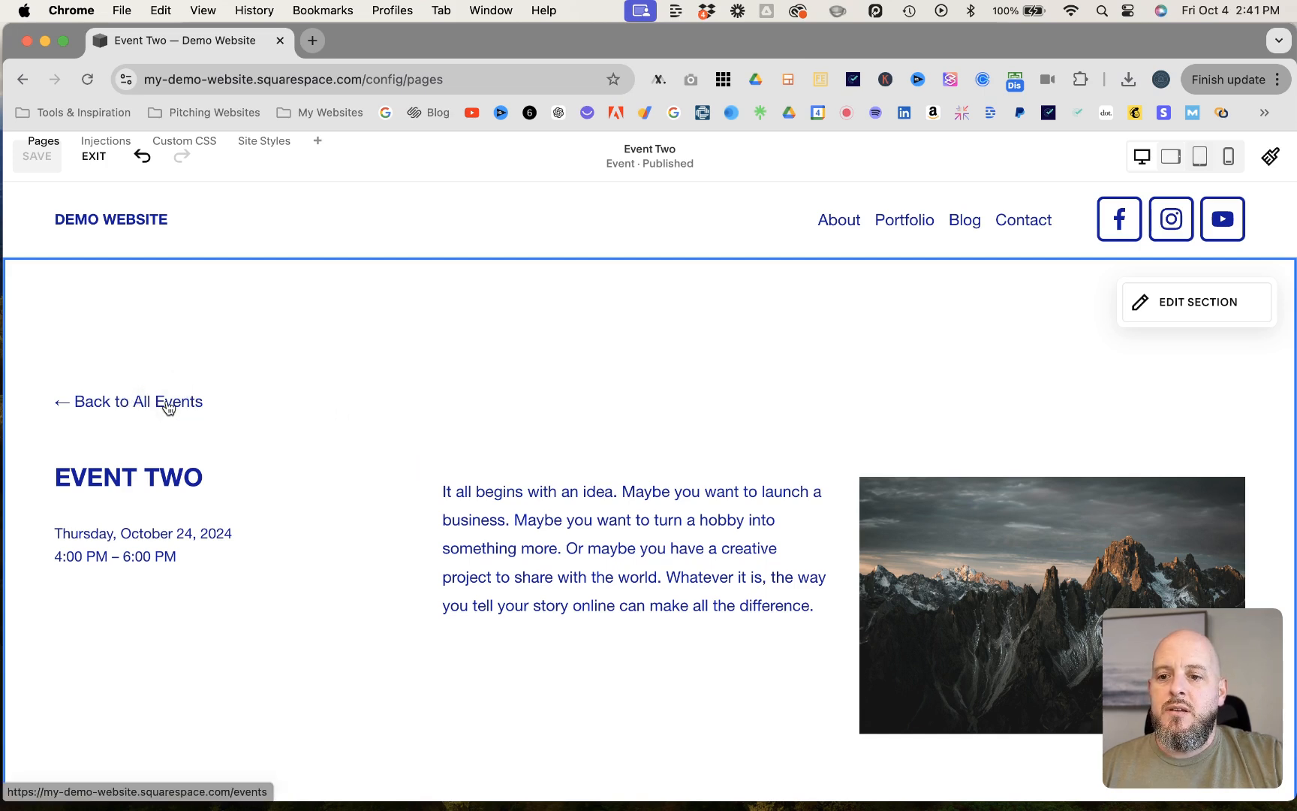
left_click(169, 402)
left_click(170, 403)
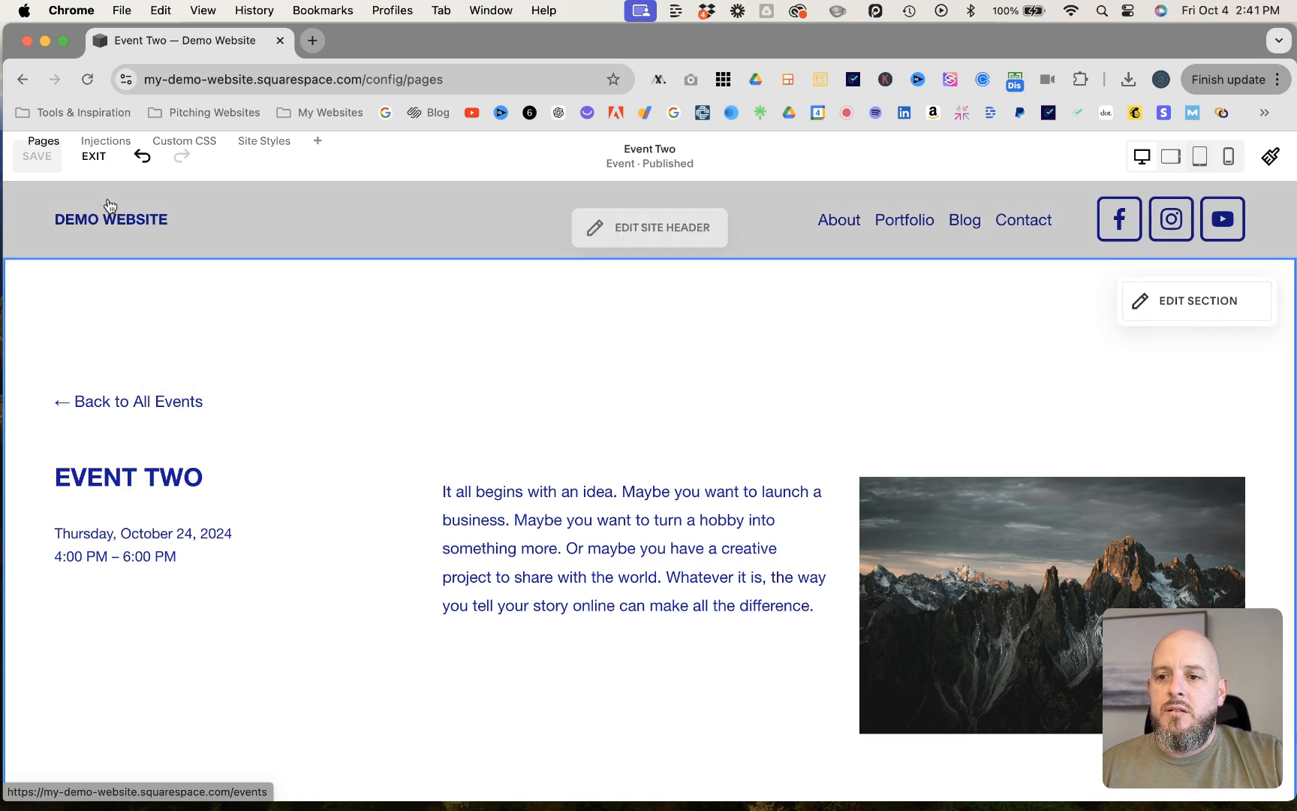
- Preview the Event Two page full-screen outside the editor and follow its Back to All Events link to review the events list
left_click(94, 156)
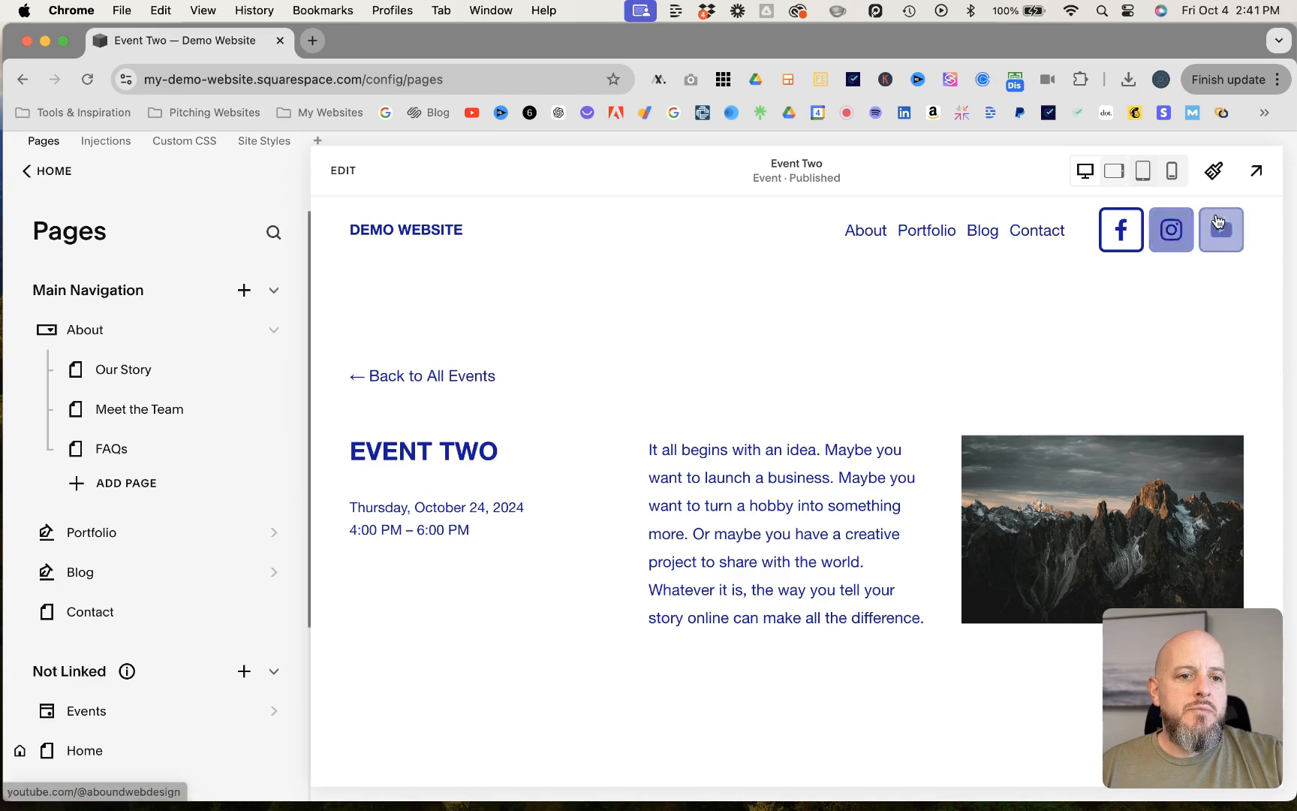
left_click(1256, 170)
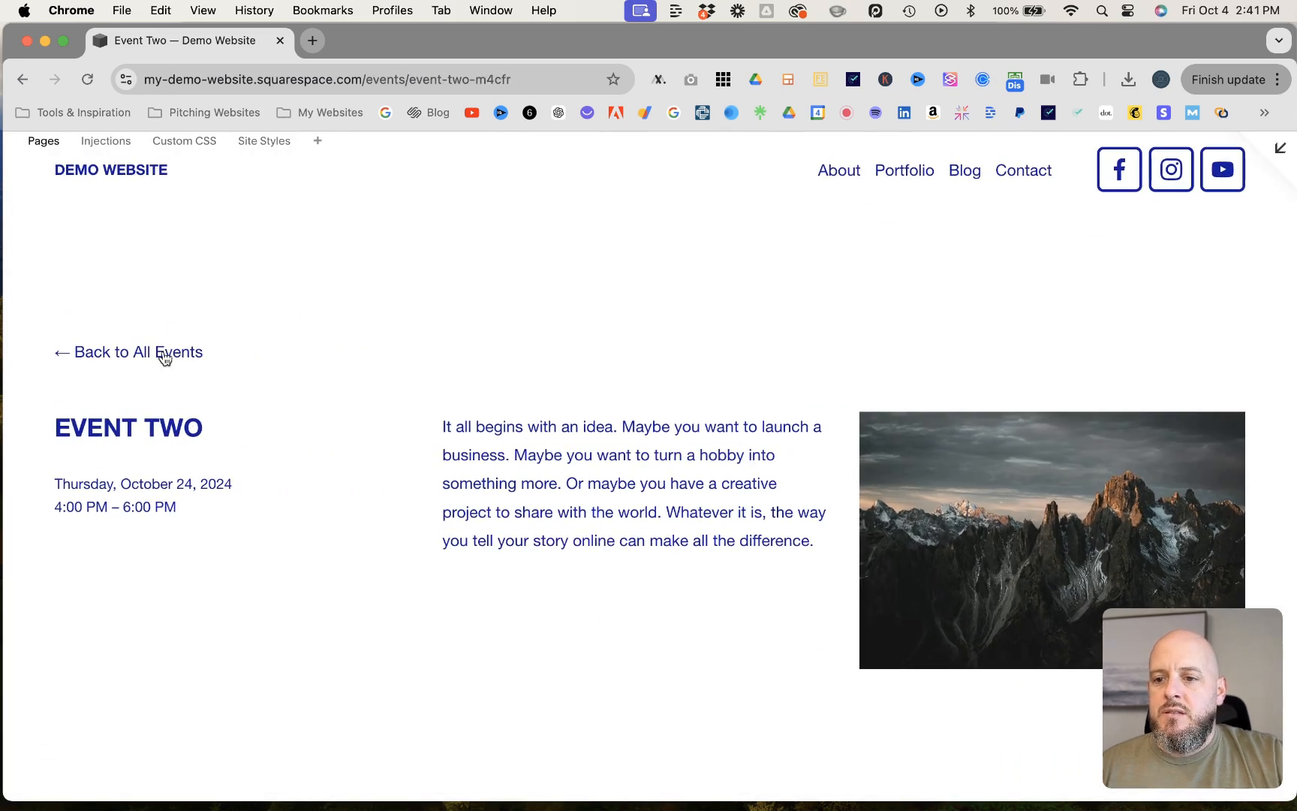
left_click(165, 354)
scroll(671, 410, "down", 1)
scroll(670, 411, "down", 15)
scroll(671, 412, "down", 5)
scroll(670, 411, "up", 14)
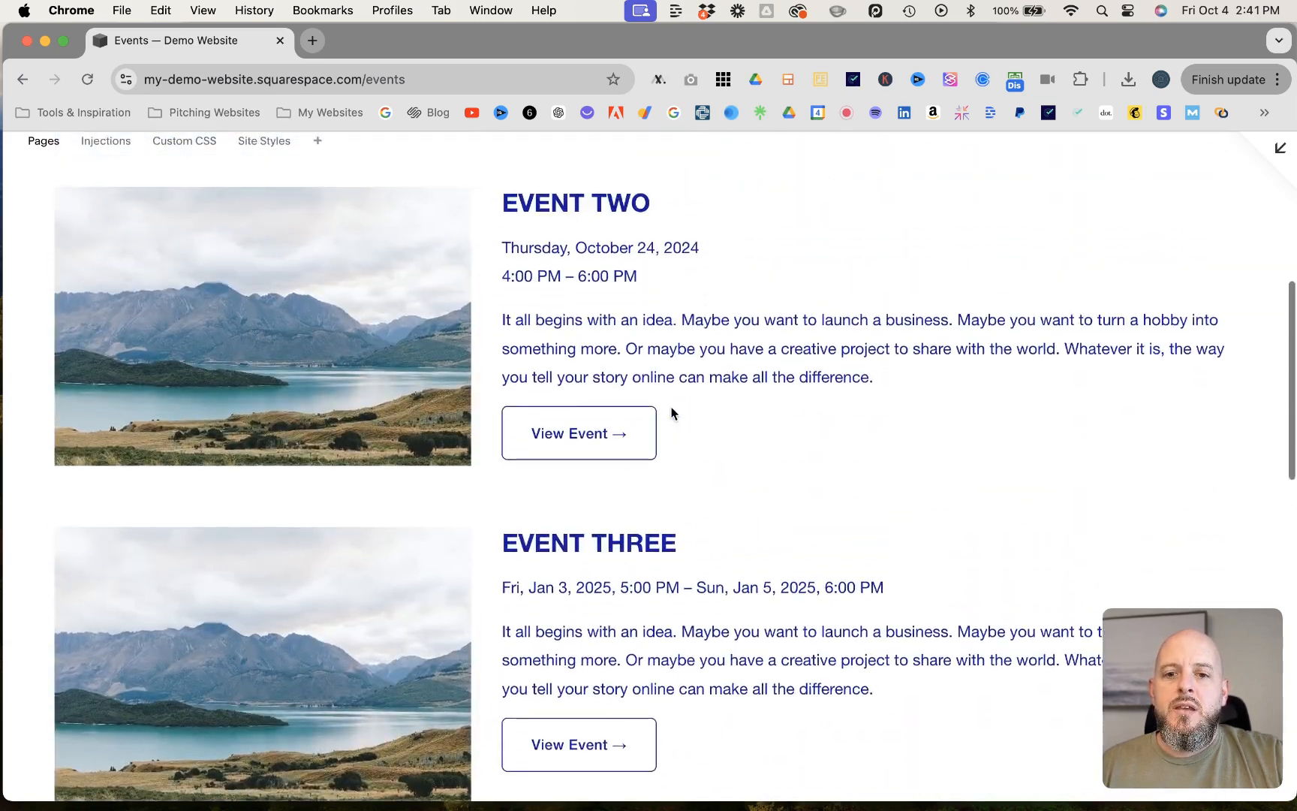
scroll(670, 411, "up", 6)
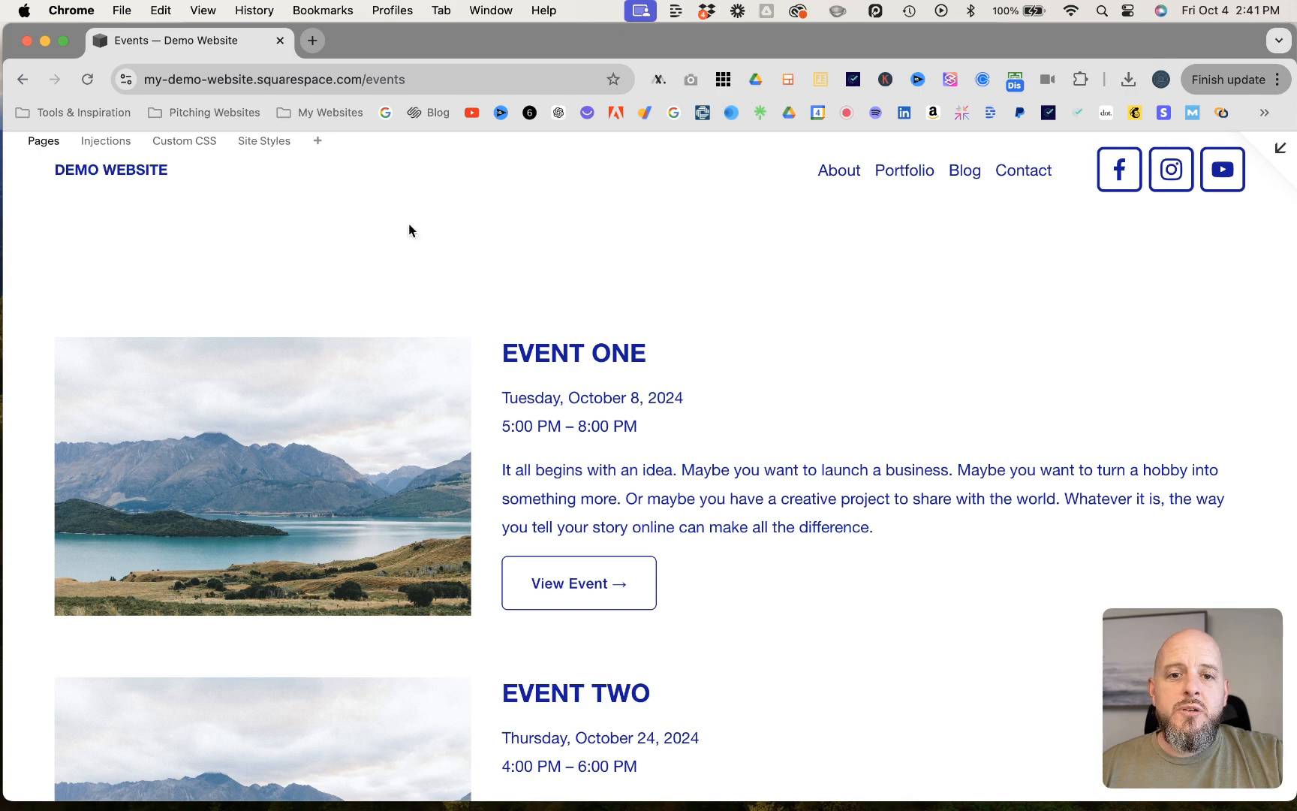
- Return to the site's home page in the preview and check Event One's details on the October 2024 calendar
left_click(111, 170)
scroll(669, 392, "down", 15)
scroll(669, 392, "down", 10)
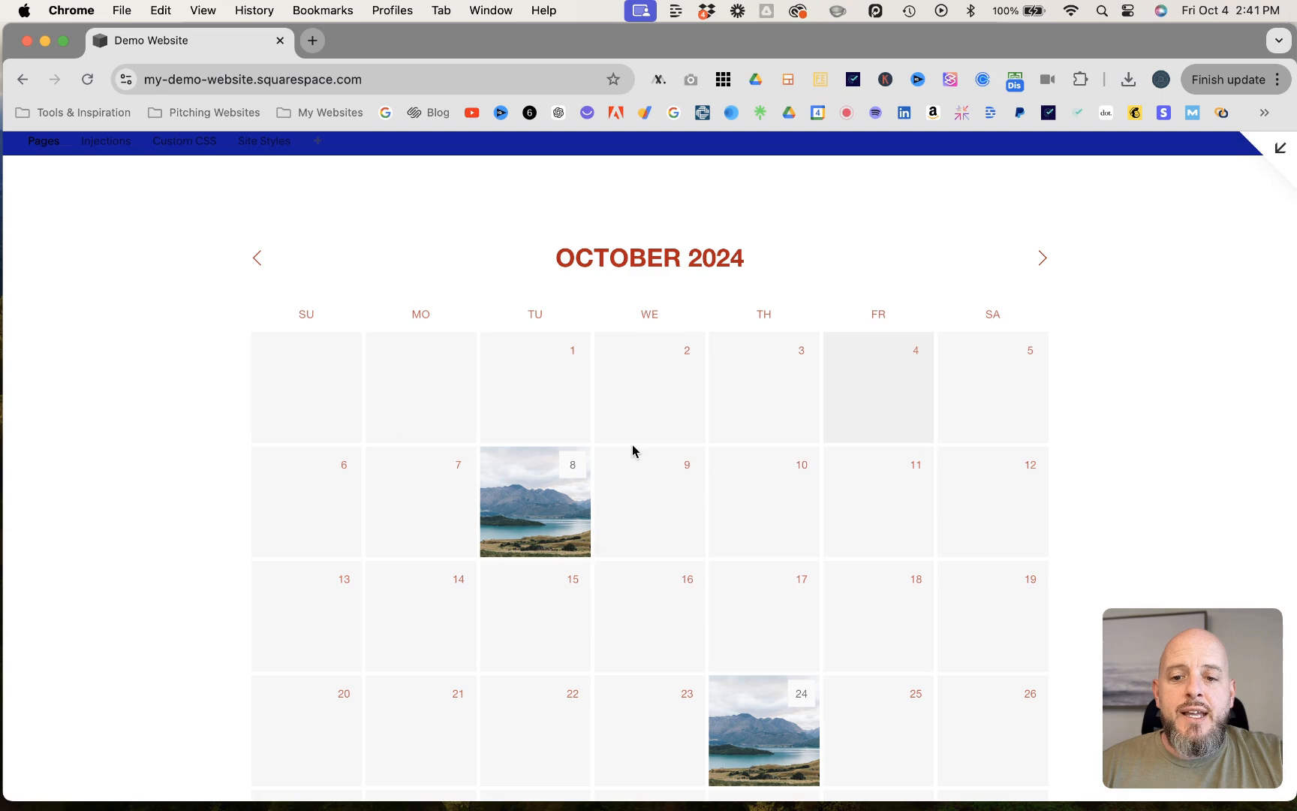
mouse_move(512, 541)
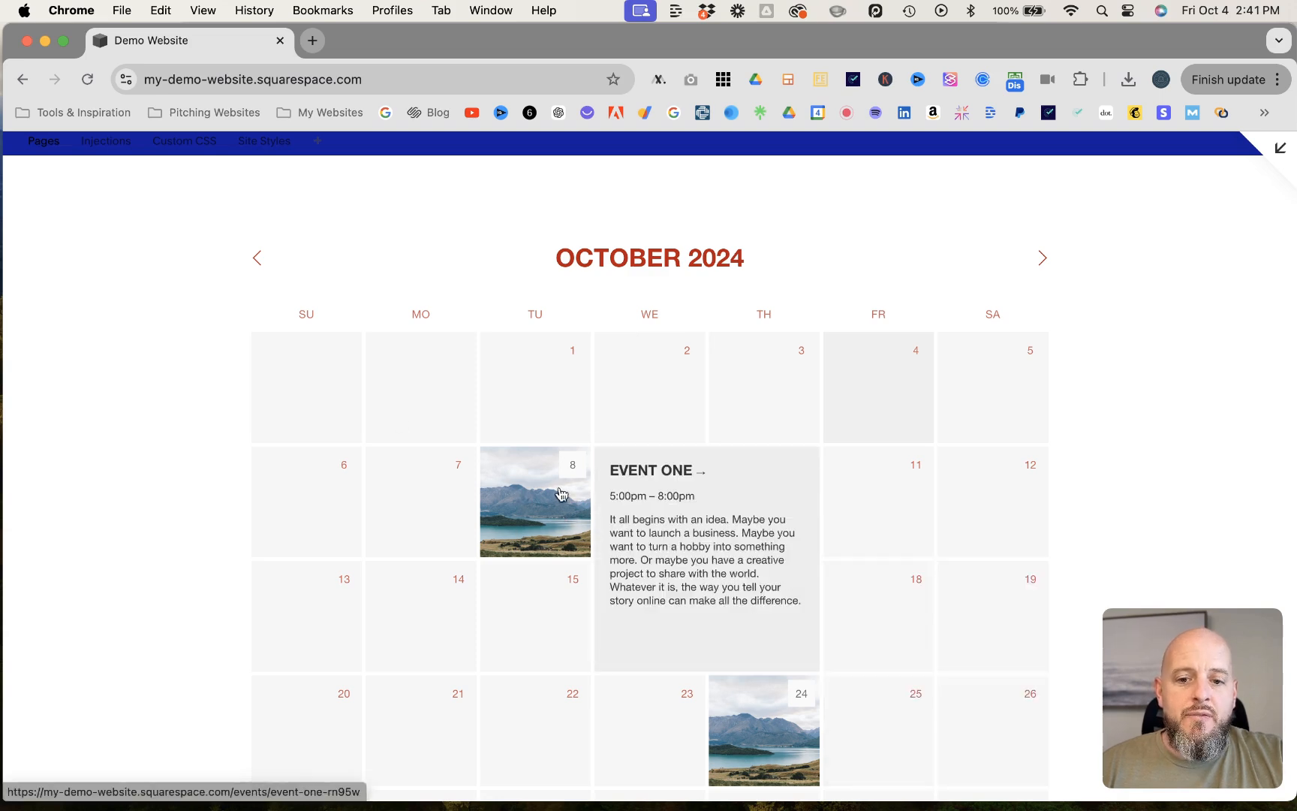